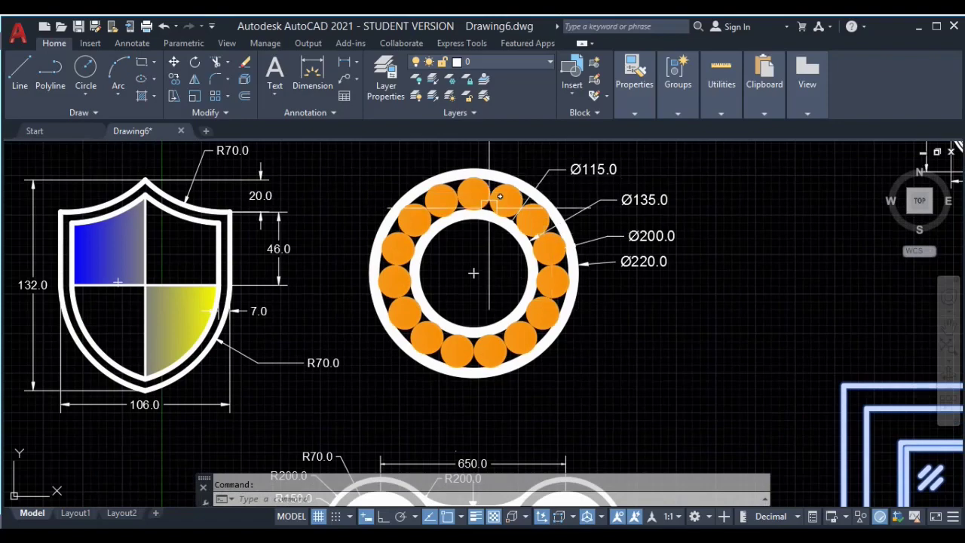
- Examine the hatch and gradient fills on the finished sample drawings, from the shield and bearing to the furniture and floor plans
scroll(490, 202, "up", 4)
middle_click_drag(573, 248, 560, 183)
middle_click_drag(606, 441, 682, 260)
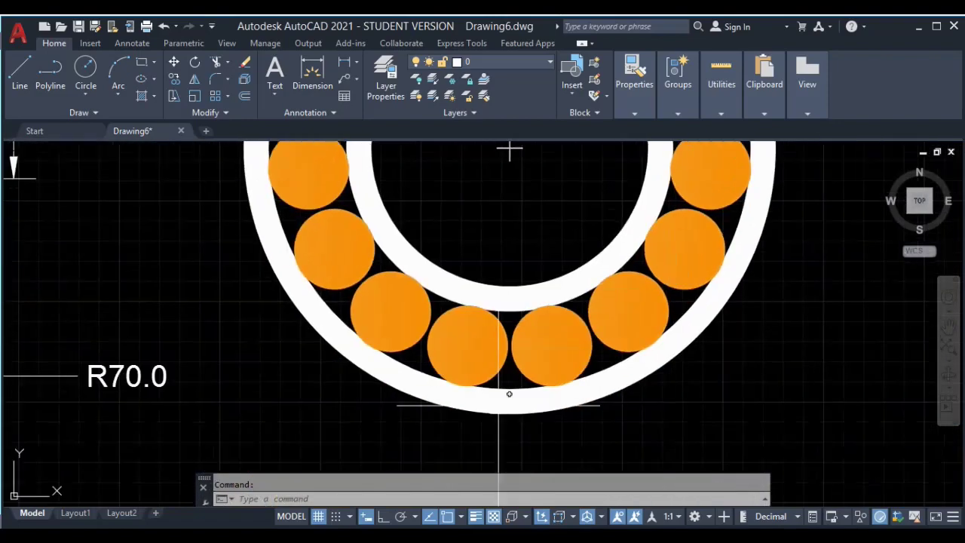
scroll(362, 410, "down", 4)
mouse_move(357, 407)
middle_mouse_down()
mouse_move(397, 394)
mouse_move(627, 256)
middle_mouse_up()
mouse_move(420, 241)
middle_mouse_down()
mouse_move(412, 221)
mouse_move(434, 274)
middle_mouse_up()
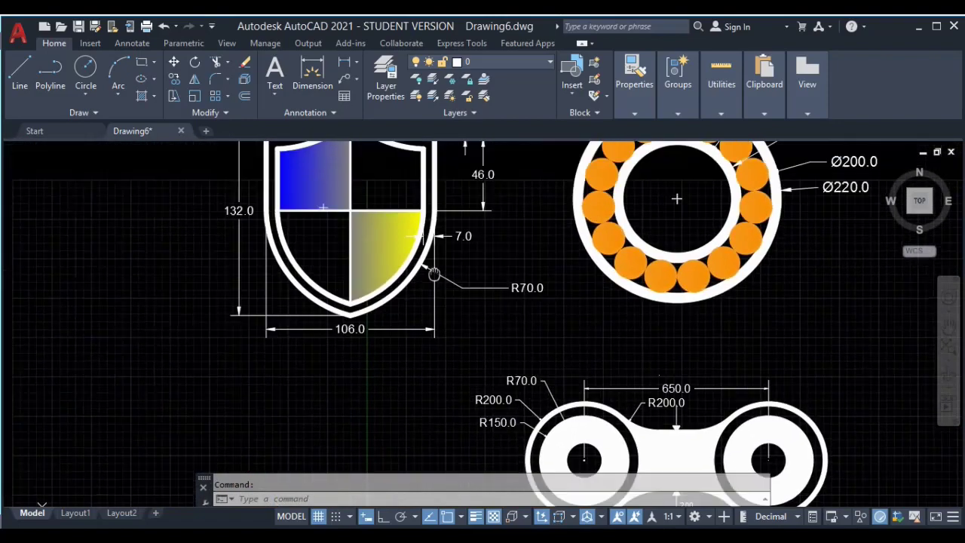
scroll(434, 275, "down", 1)
scroll(355, 256, "up", 3)
middle_click_drag(354, 347, 339, 219)
scroll(340, 226, "down", 4)
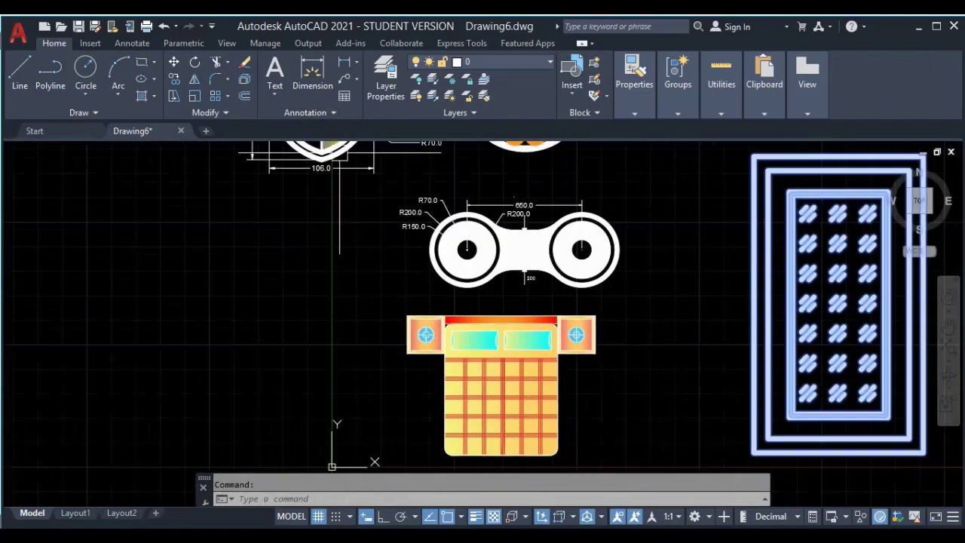
mouse_move(339, 153)
middle_mouse_down()
mouse_move(355, 259)
mouse_move(493, 230)
middle_mouse_up()
mouse_move(454, 256)
middle_mouse_down()
mouse_move(490, 339)
mouse_move(226, 362)
middle_mouse_up()
scroll(490, 339, "down", 2)
middle_click_drag(528, 301, 468, 366)
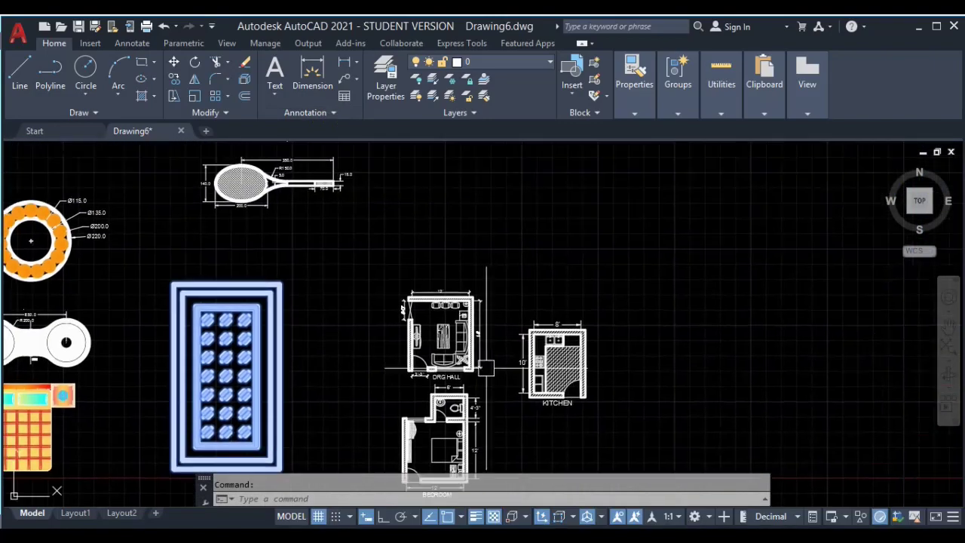
- Create a new blank drawing
left_click(206, 134)
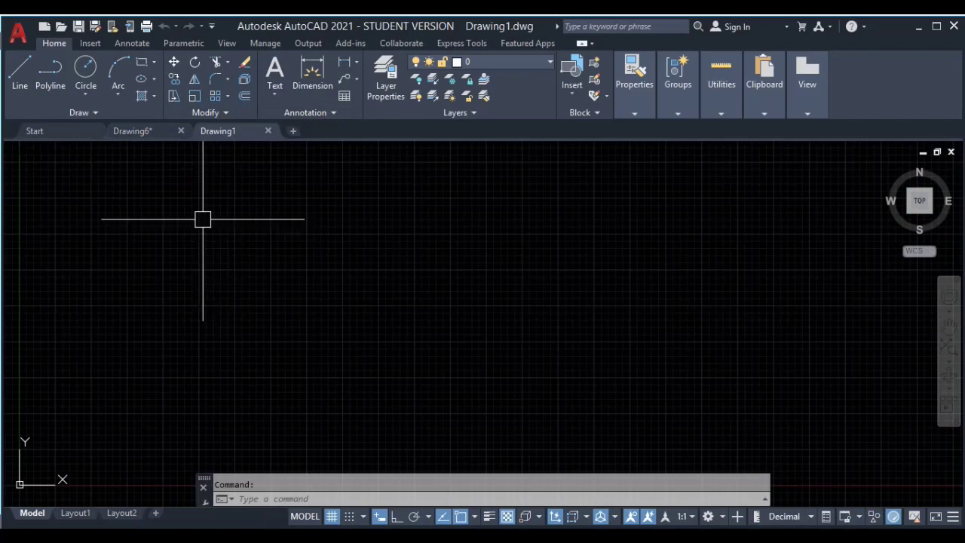
- View the creation settings of the Hatch and Gradient commands and leave each without filling an area
left_click(153, 98)
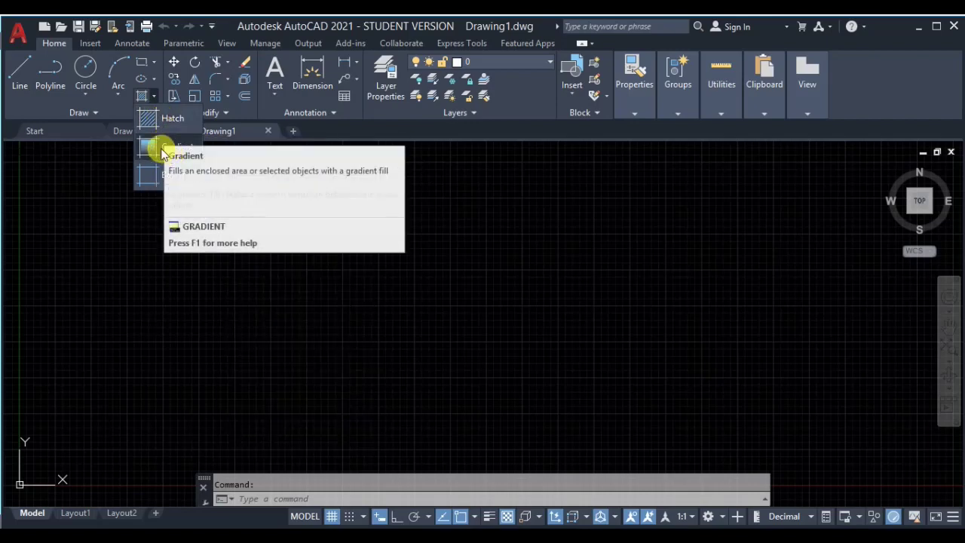
left_click(148, 117)
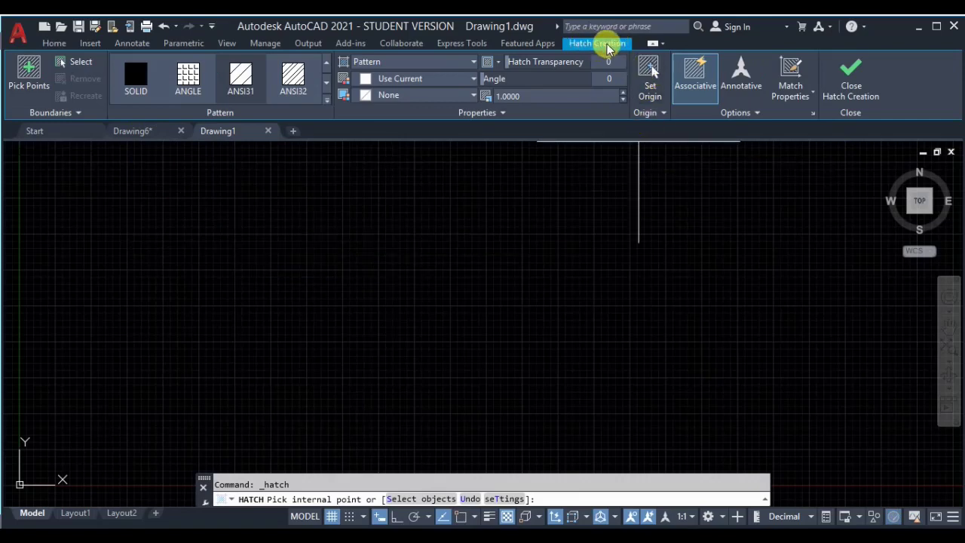
key("Return")
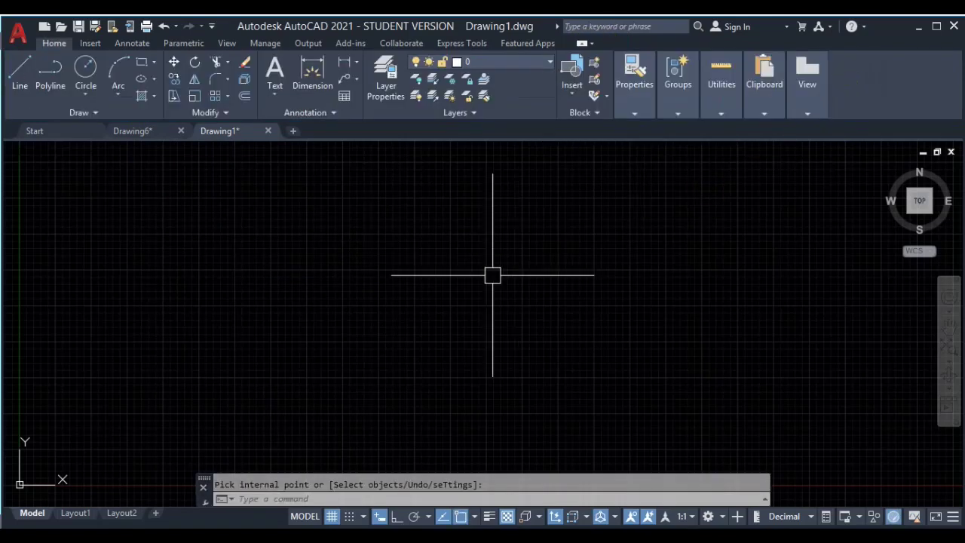
key("Return")
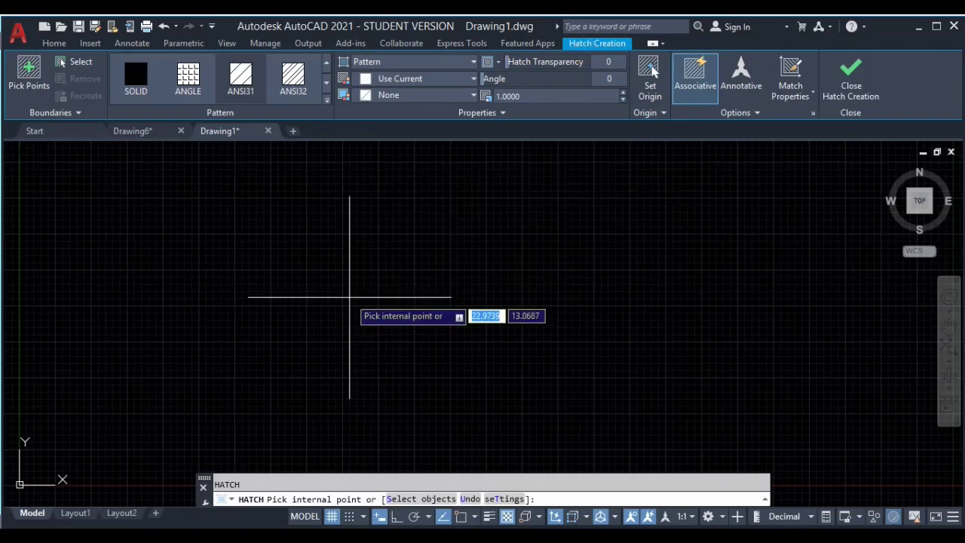
key("Escape")
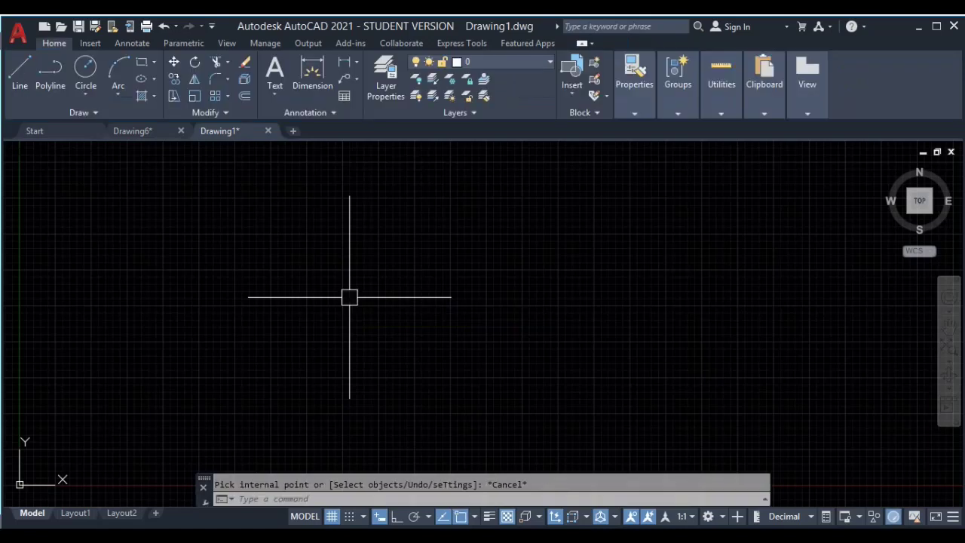
left_click(151, 97)
left_click(177, 144)
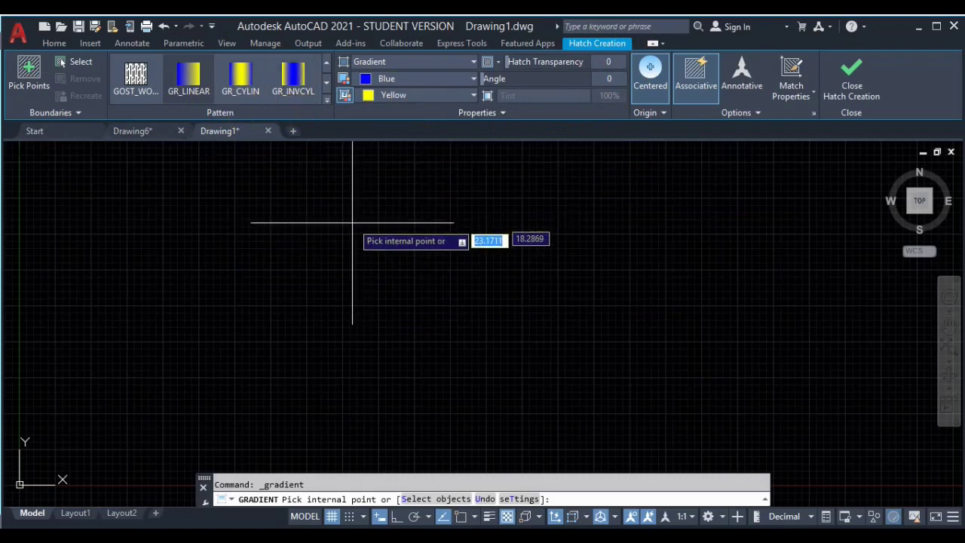
left_click(843, 69)
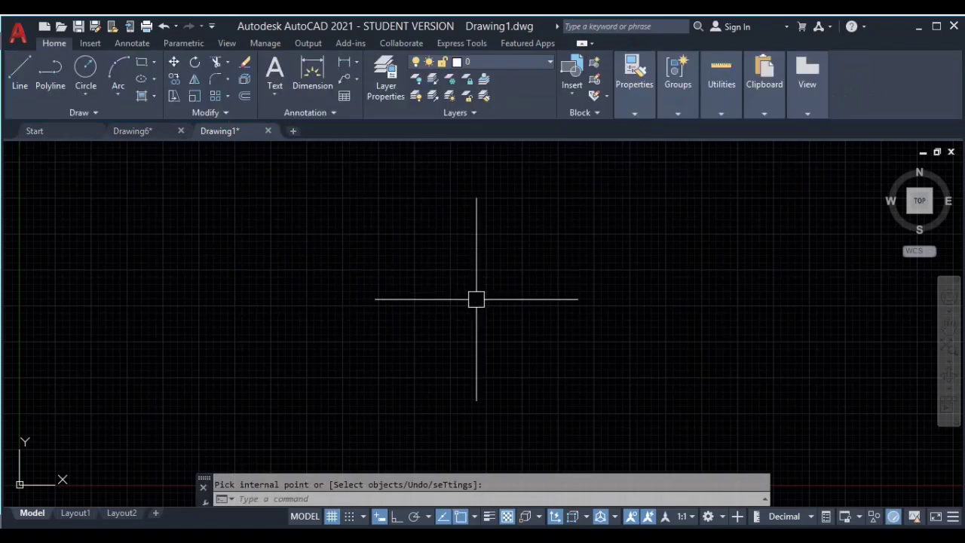
- Draw an upright rectangle in the empty drawing with the Rectangle command
type("rec")
key("Return")
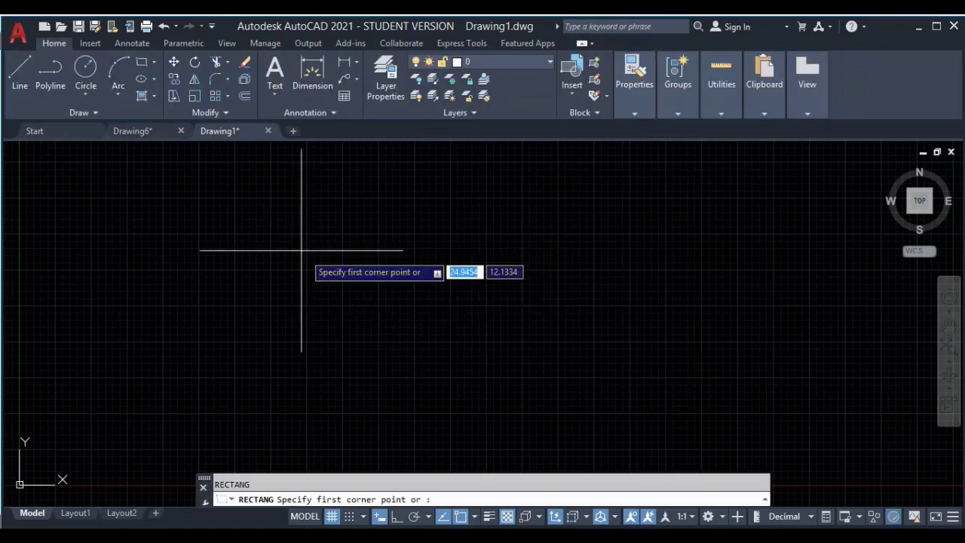
left_click(289, 216)
left_click(379, 389)
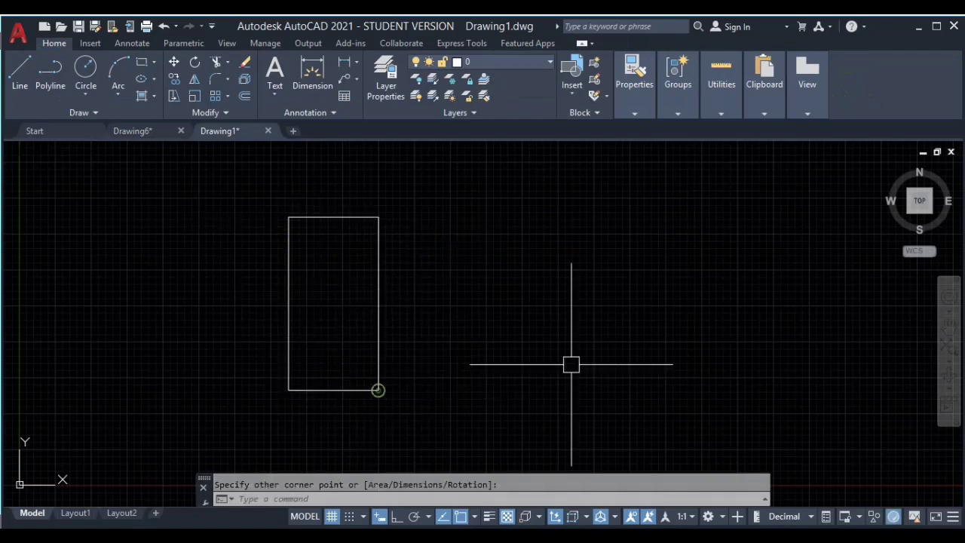
- Draw two more upright rectangles in a row to the right of the first one
middle_click_drag(570, 362, 522, 363)
type("rec")
key("Return")
left_click(434, 218)
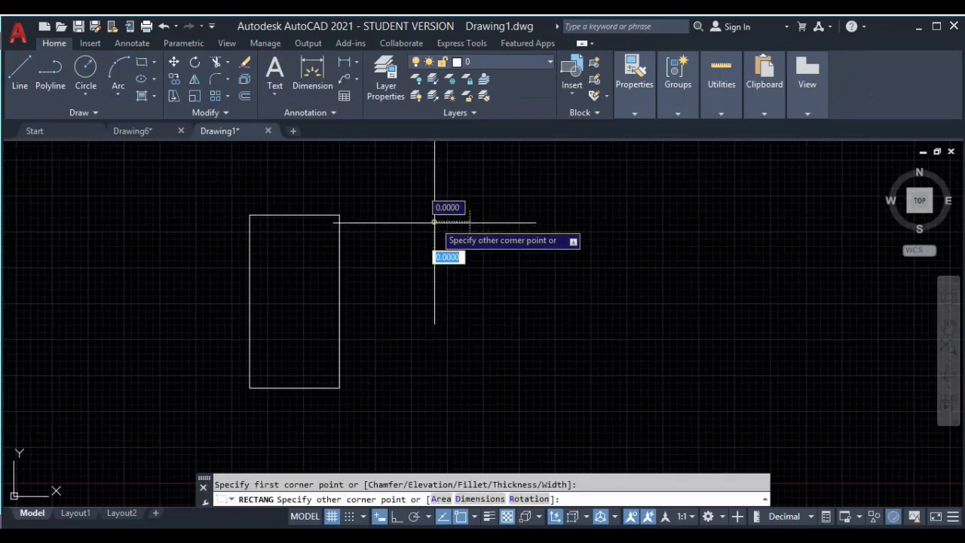
left_click(531, 389)
middle_click_drag(664, 291, 333, 280)
key("Return")
left_click(324, 205)
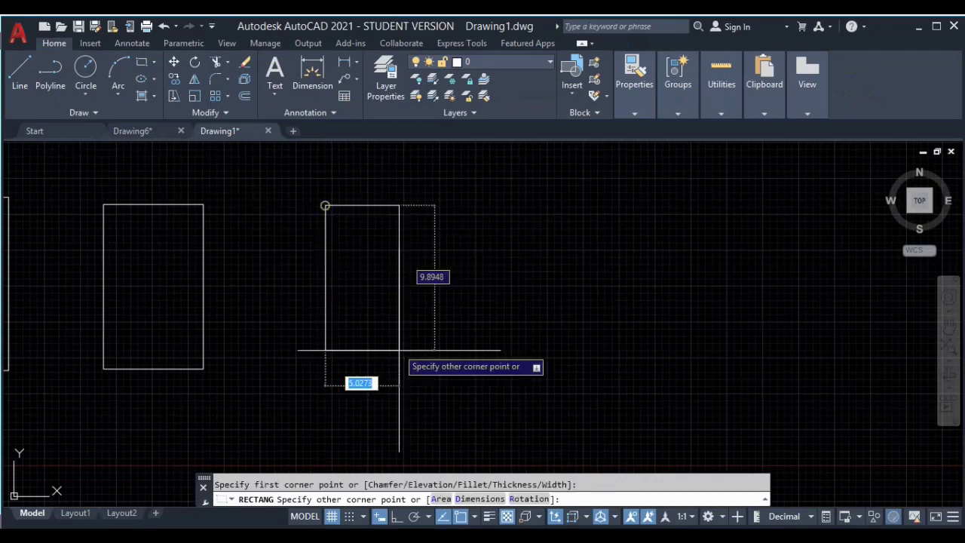
left_click(442, 379)
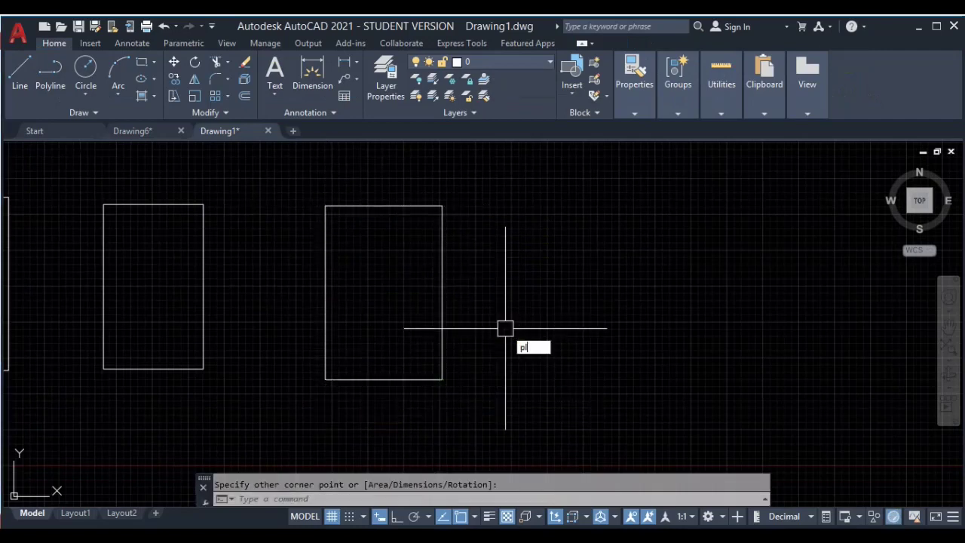
- Draw a closed, irregular five-sided polyline to the right of the three rectangles
type("pl")
key("Return")
left_click(551, 341)
left_click(578, 221)
left_click(692, 247)
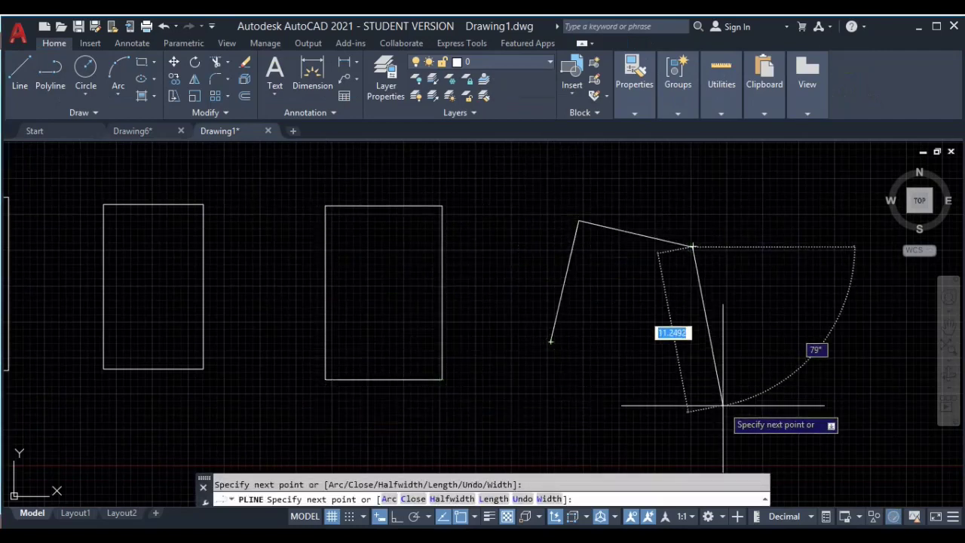
left_click(722, 406)
left_click(565, 413)
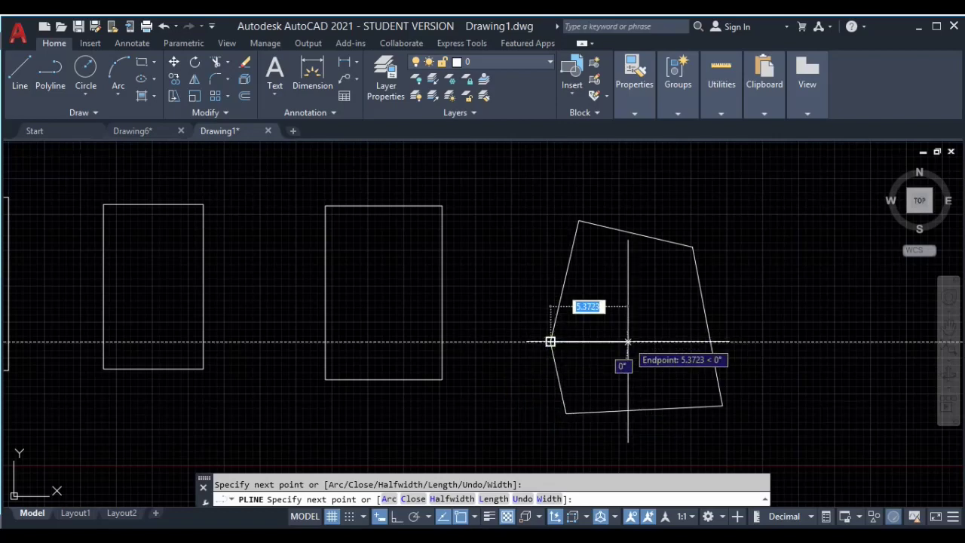
key("Return")
- Draw an open four-segment line shape to the right of the polyline, leaving a small gap between its two ends
scroll(656, 343, "down", 2)
middle_click_drag(645, 344, 417, 306)
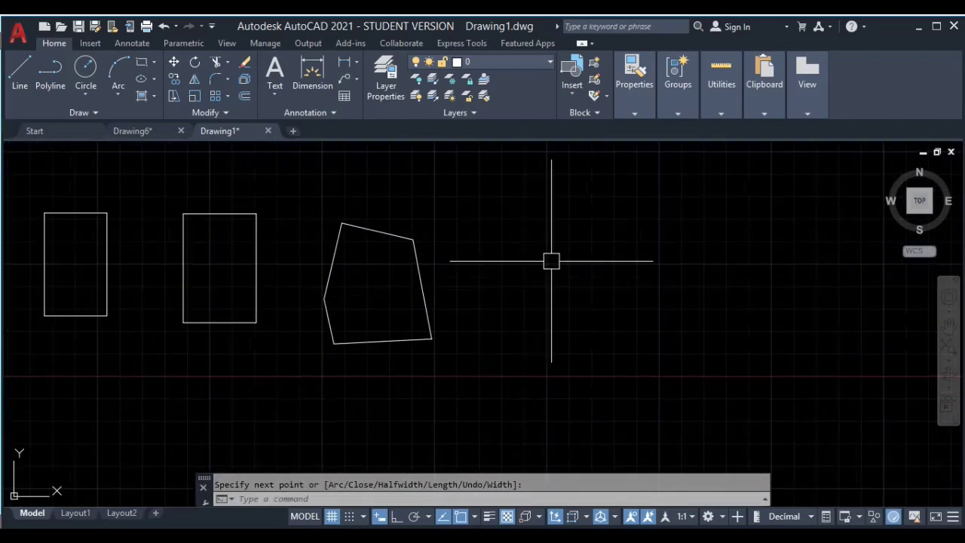
type("l")
key("Return")
left_click(564, 280)
left_click(643, 196)
left_click(725, 343)
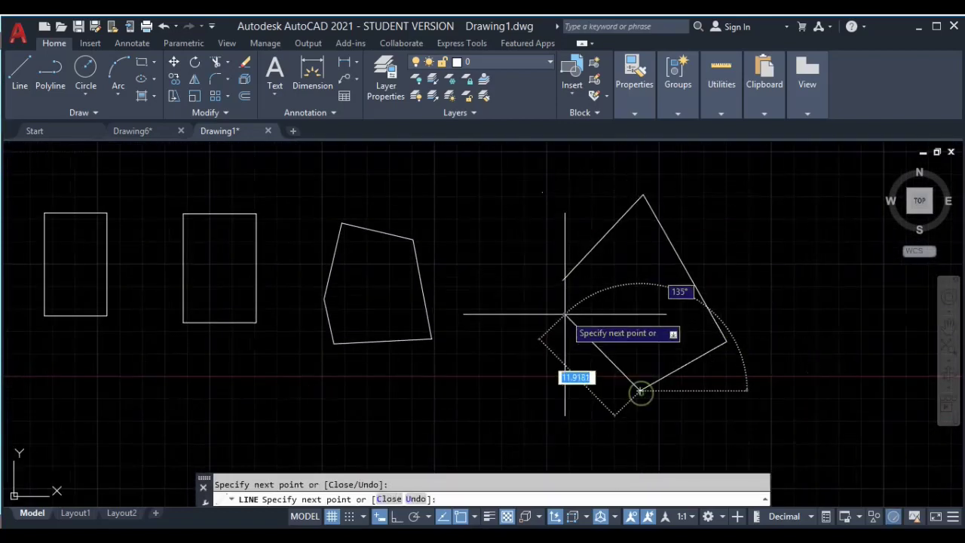
left_click(640, 390)
left_click(565, 310)
key("Escape")
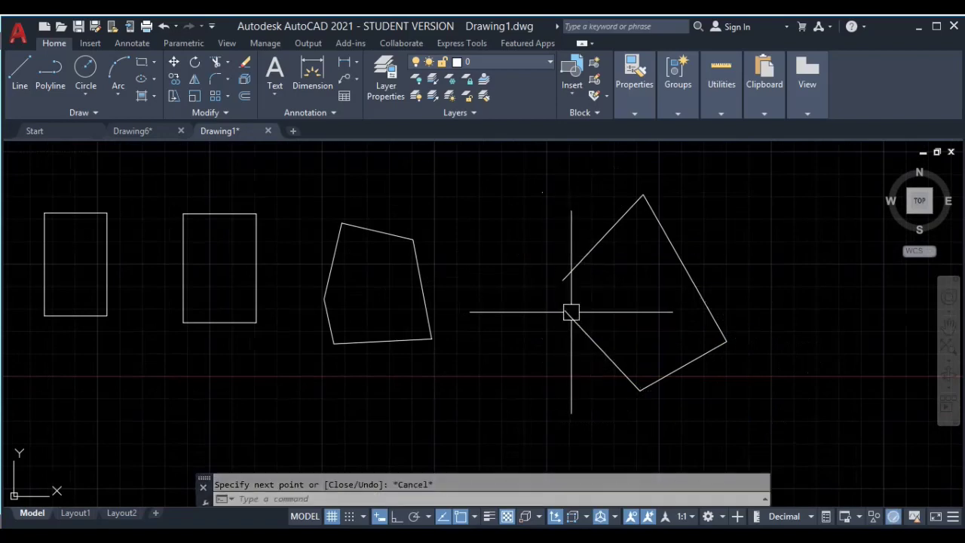
- Close the gap in the line shape by stretching its lower open end onto the upper line's endpoint
scroll(570, 312, "up", 4)
left_click(625, 299)
left_click(532, 392)
scroll(538, 282, "up", 2)
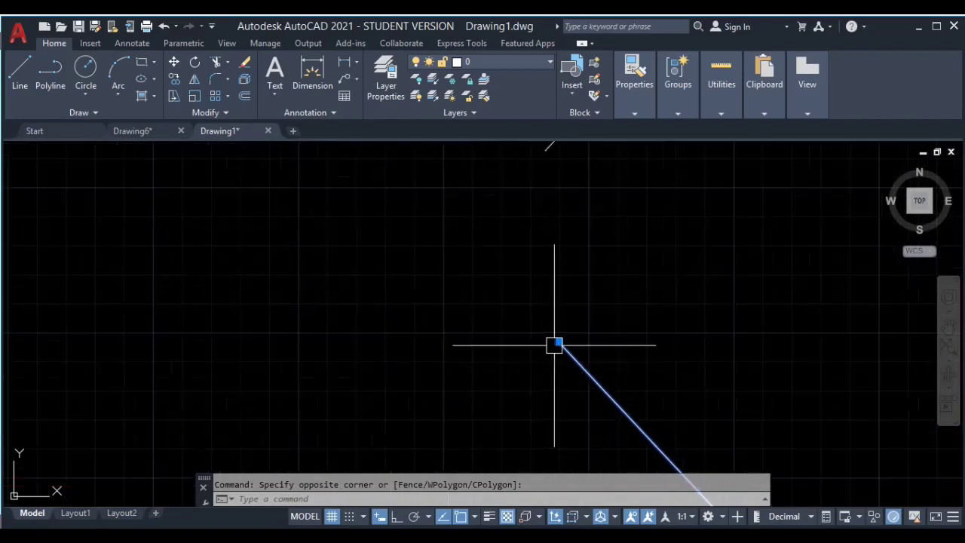
left_click(558, 340)
scroll(543, 248, "up", 2)
scroll(538, 226, "up", 3)
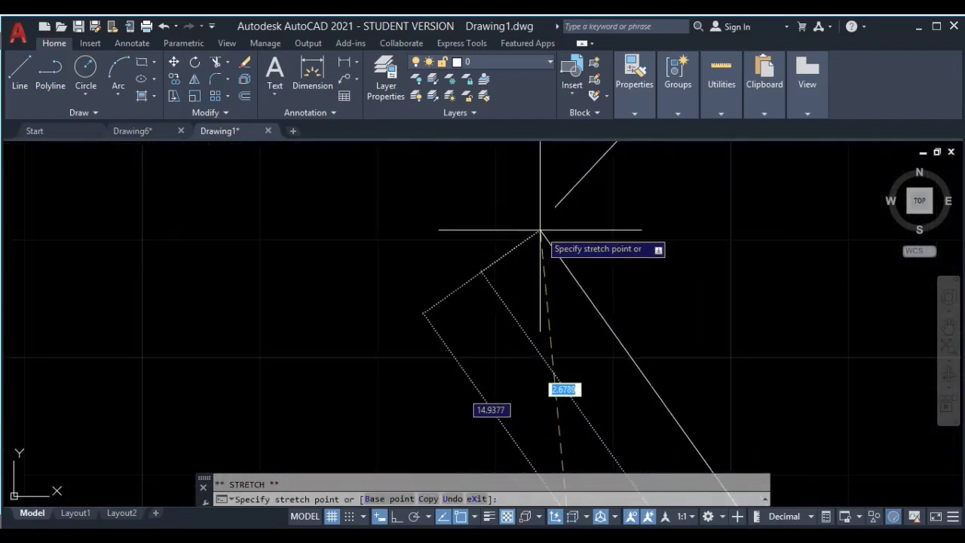
left_click(566, 197)
scroll(626, 374, "down", 8)
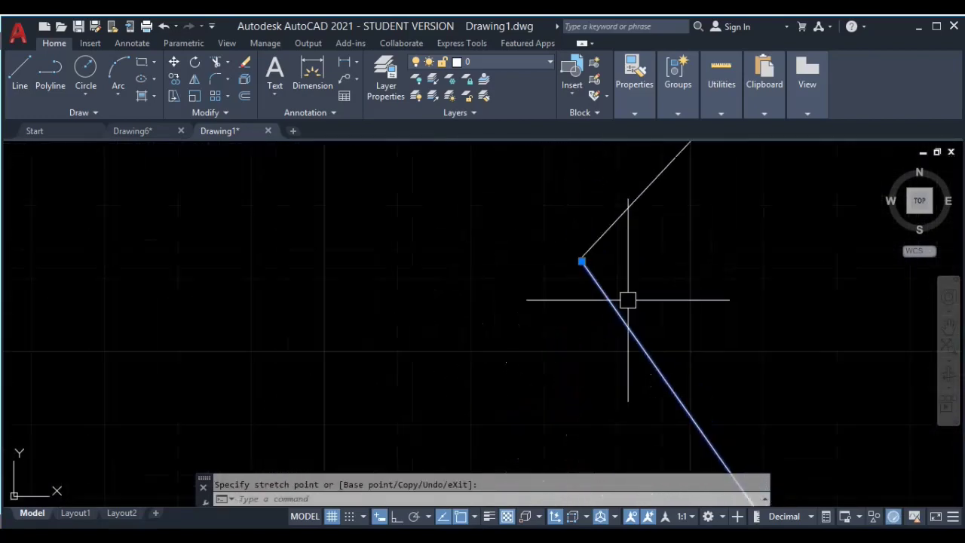
key("Escape")
key("Escape")
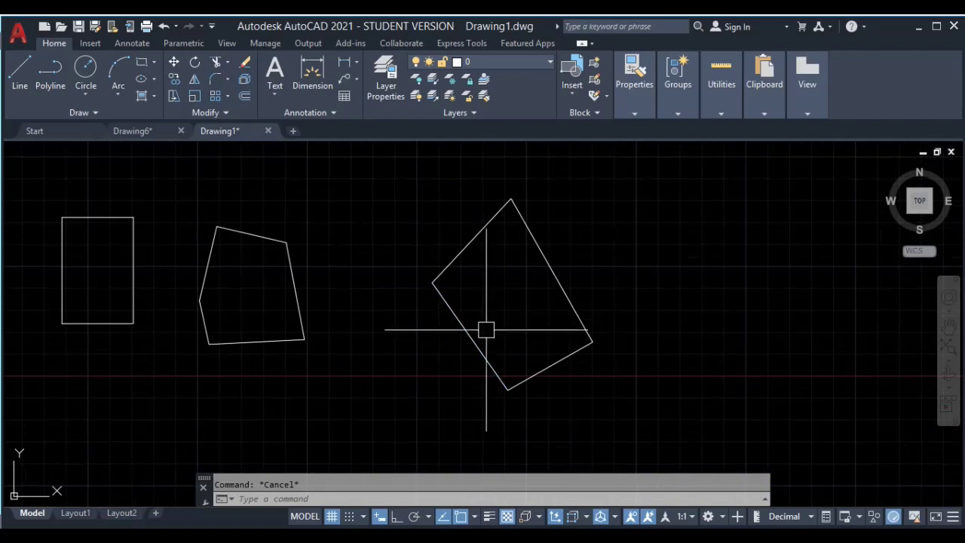
- Delete the four-sided line shape to the right of the polyline
scroll(527, 312, "down", 2)
left_click(579, 264)
left_click(487, 381)
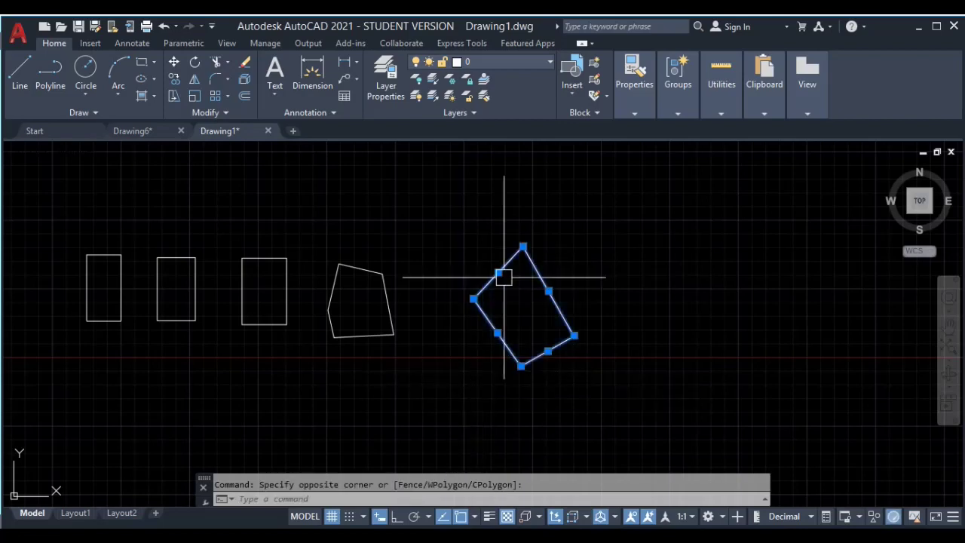
key("Delete")
- Fill the first of the three rectangles with a BRICK pattern hatch and finish the hatch
middle_click_drag(386, 377, 520, 334)
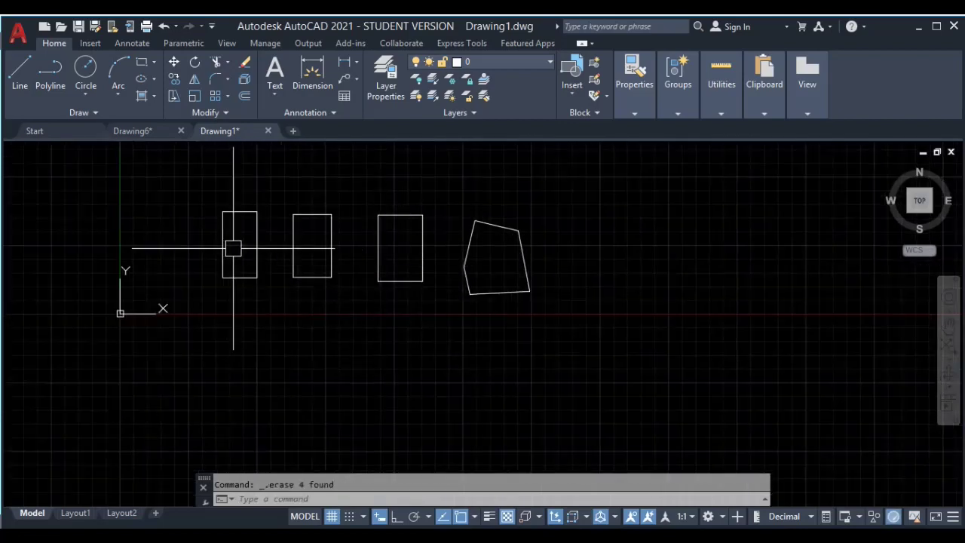
scroll(236, 248, "up", 3)
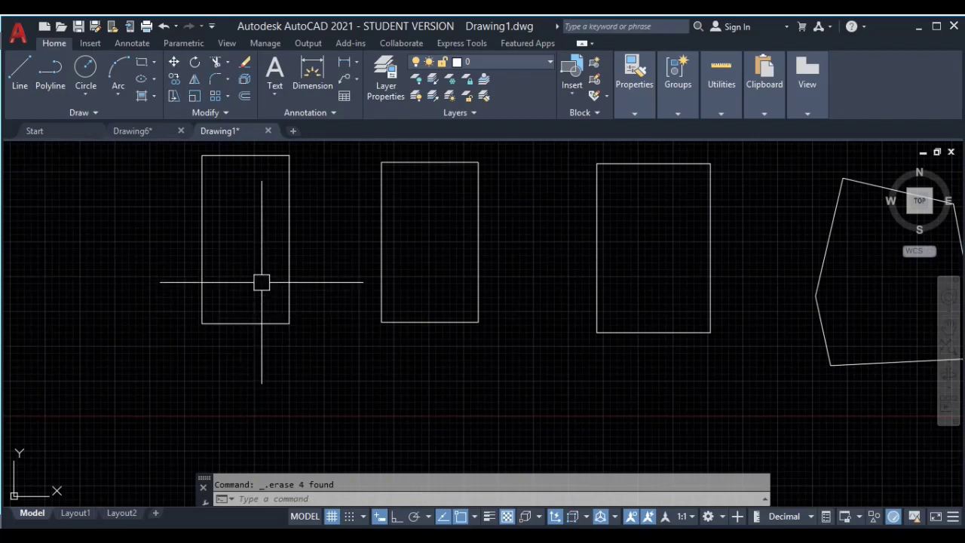
middle_click_drag(261, 282, 274, 305)
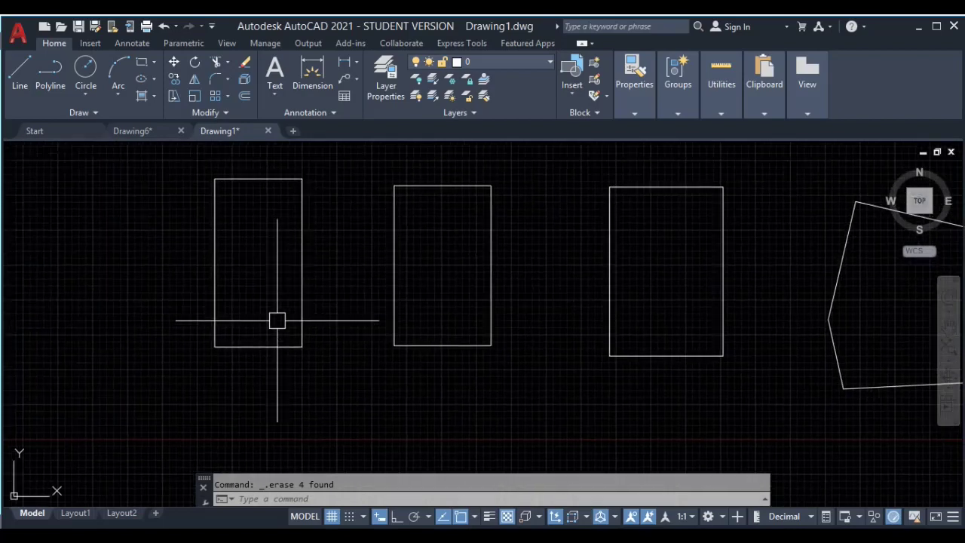
left_click(154, 94)
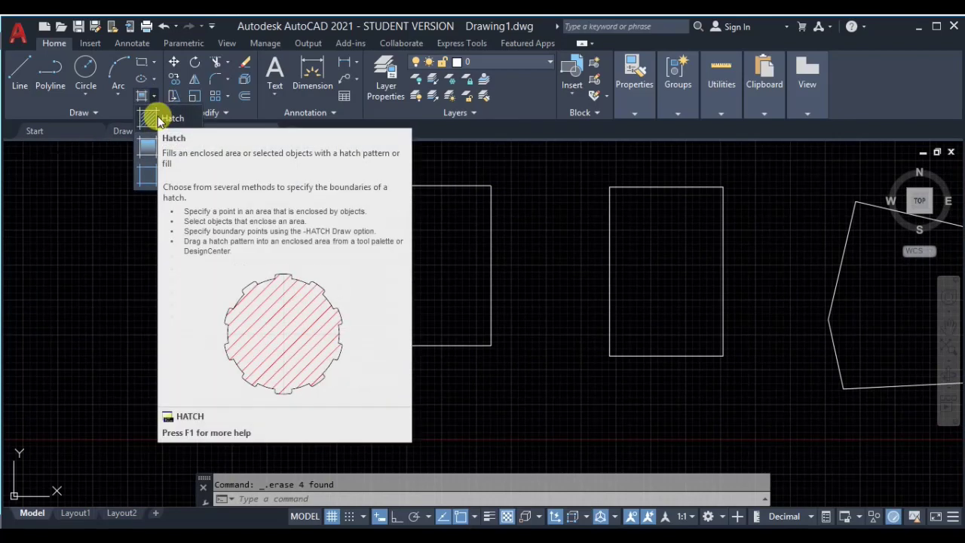
left_click(155, 118)
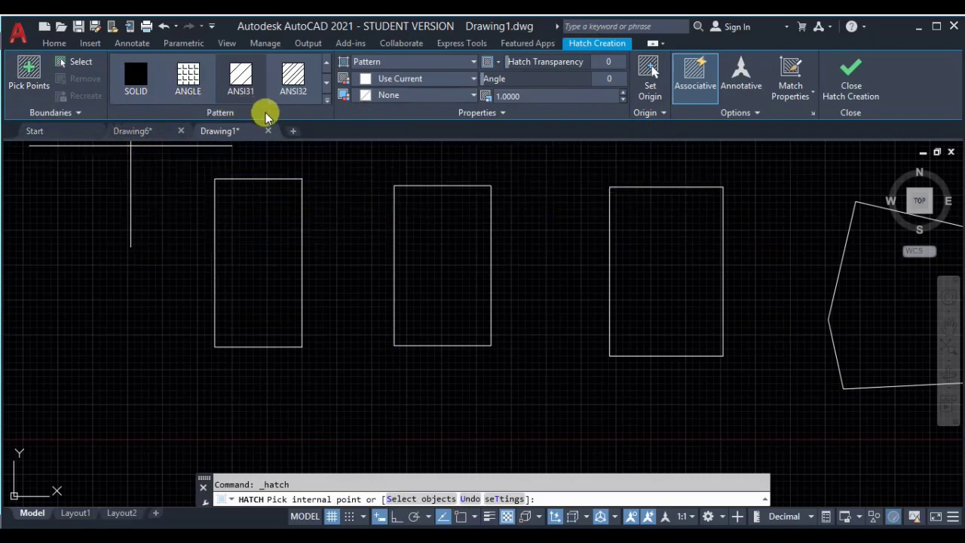
left_click(326, 96)
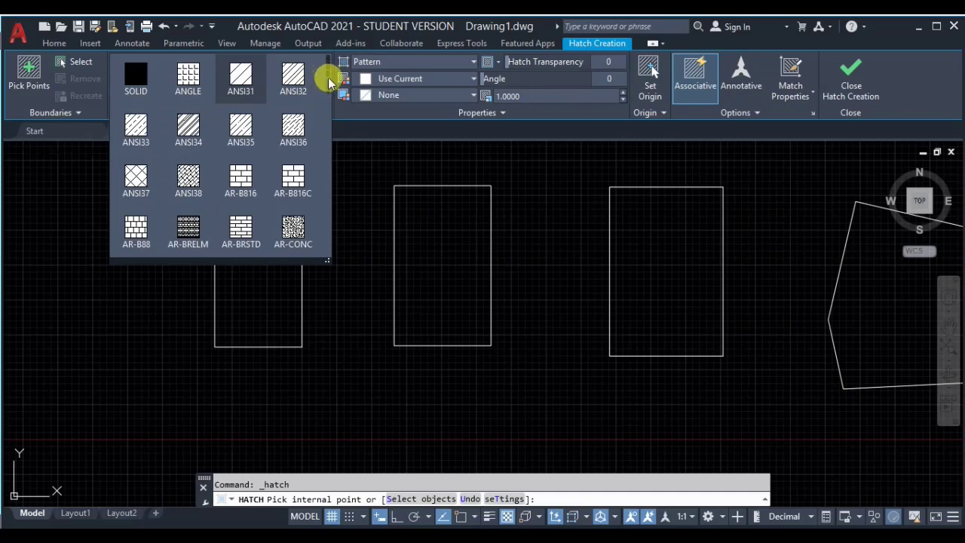
mouse_move(328, 76)
left_mouse_down()
mouse_move(329, 230)
mouse_move(318, 111)
left_mouse_up()
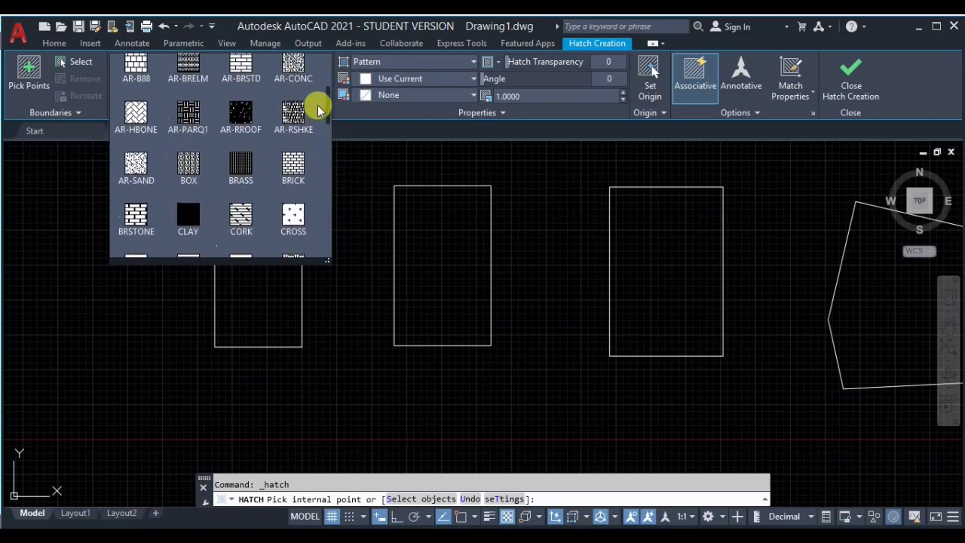
left_click(293, 161)
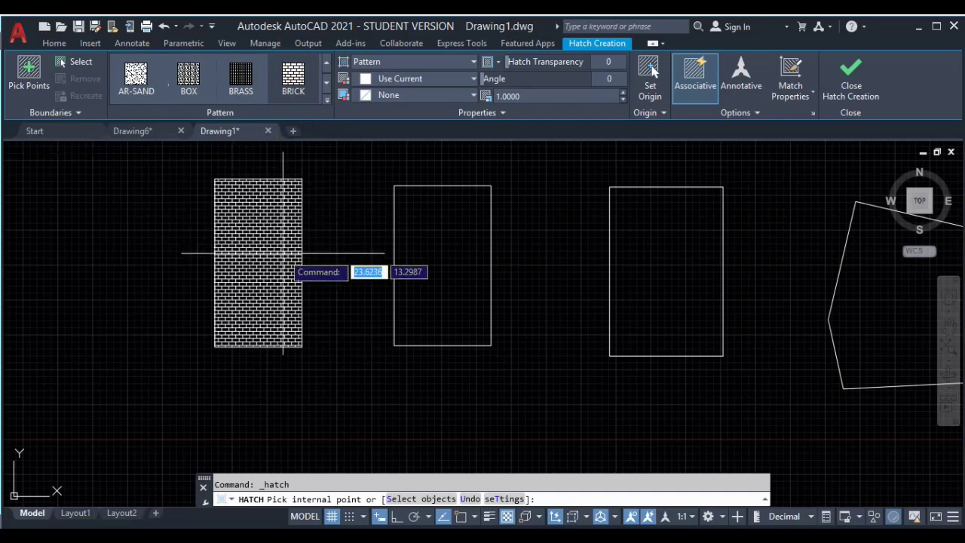
left_click(273, 256)
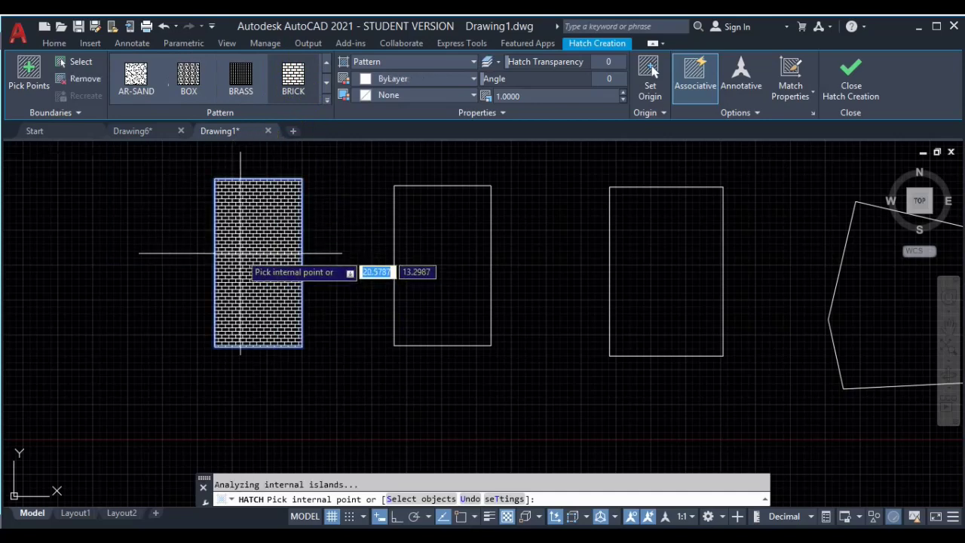
left_click(854, 87)
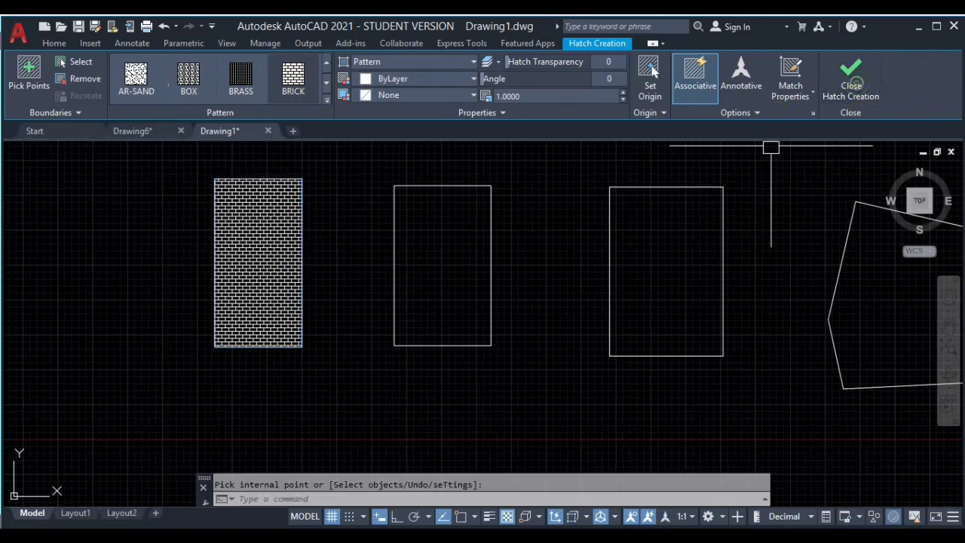
- Create a new hatch with the ANSI37 pattern inside the middle rectangle and inspect its density up close
middle_click_drag(342, 246, 364, 290)
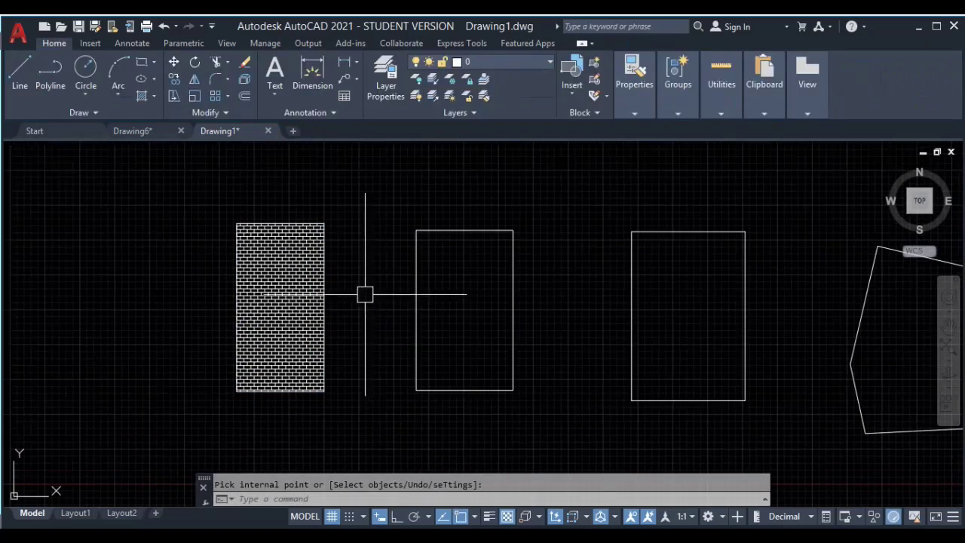
key("Return")
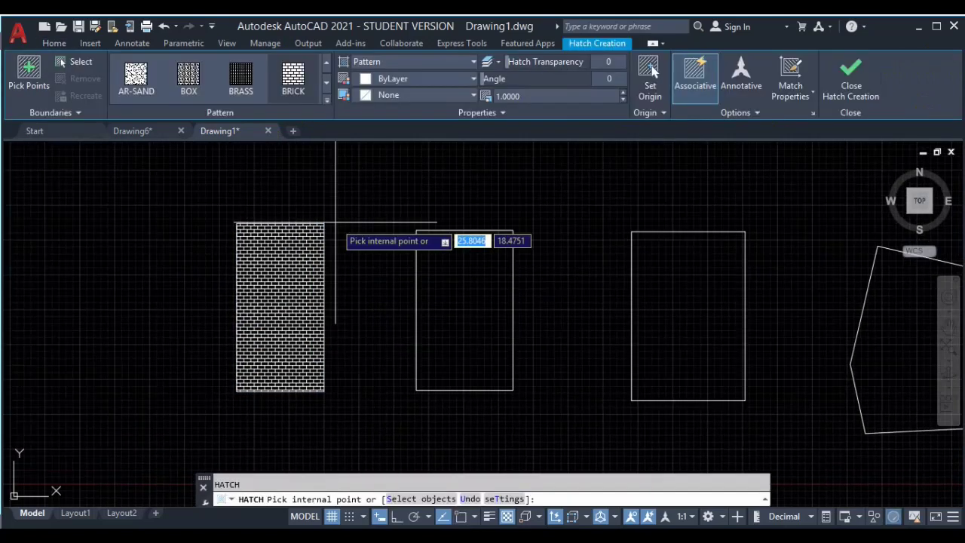
left_click(326, 97)
scroll(249, 170, "up", 4)
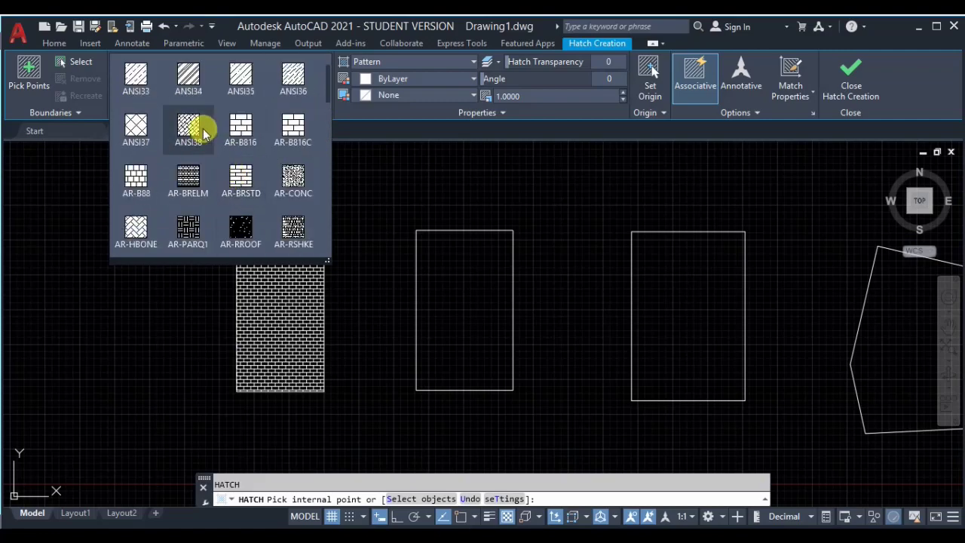
left_click(136, 128)
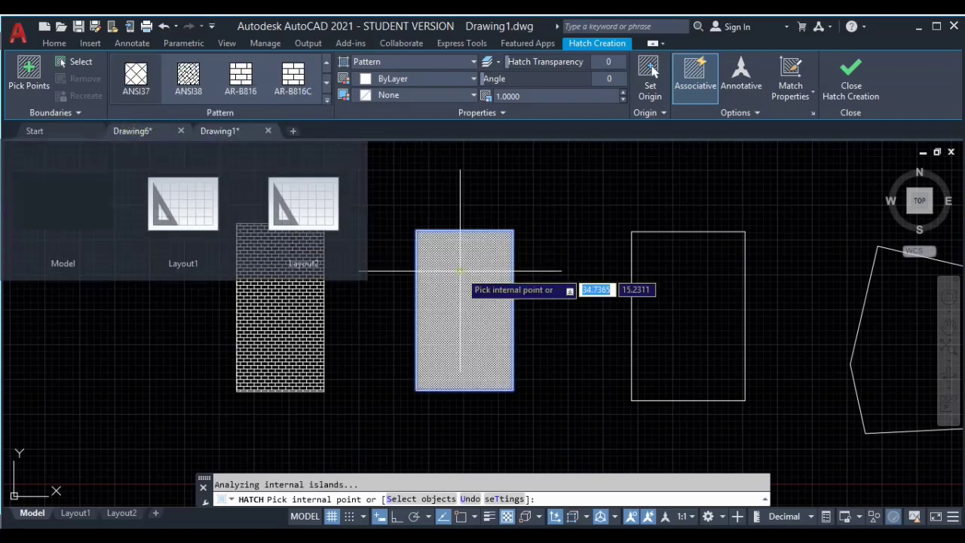
left_click(452, 298)
scroll(471, 294, "up", 5)
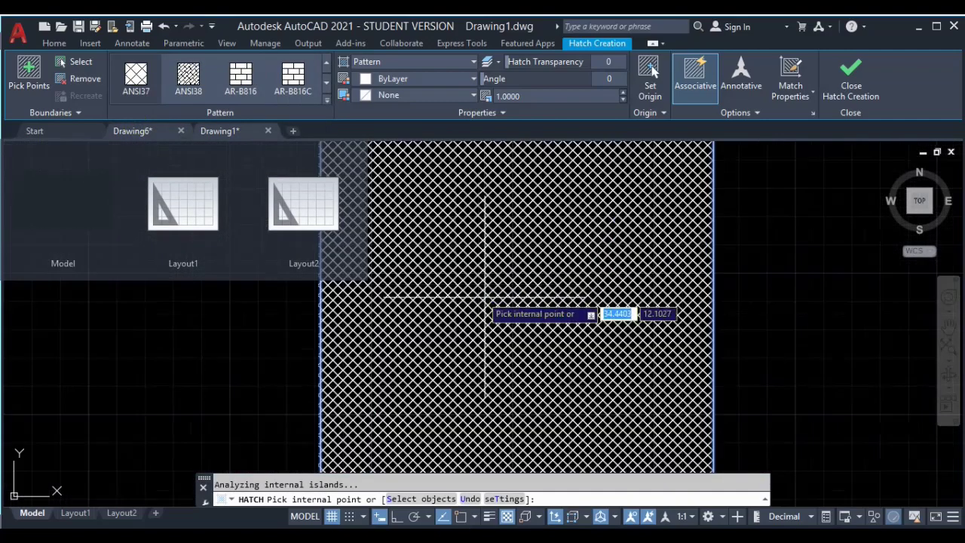
scroll(494, 287, "down", 5)
scroll(508, 269, "up", 7)
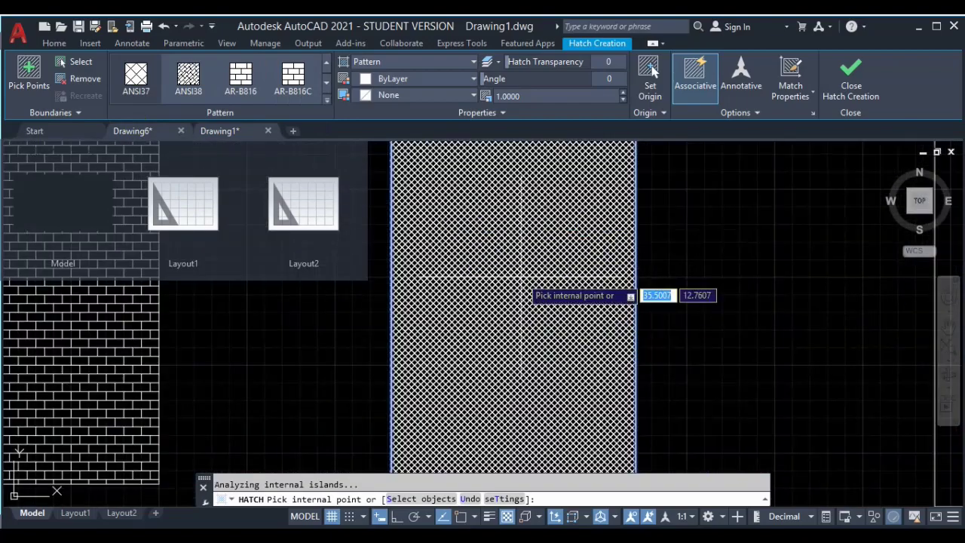
scroll(482, 310, "up", 5)
scroll(511, 294, "down", 8)
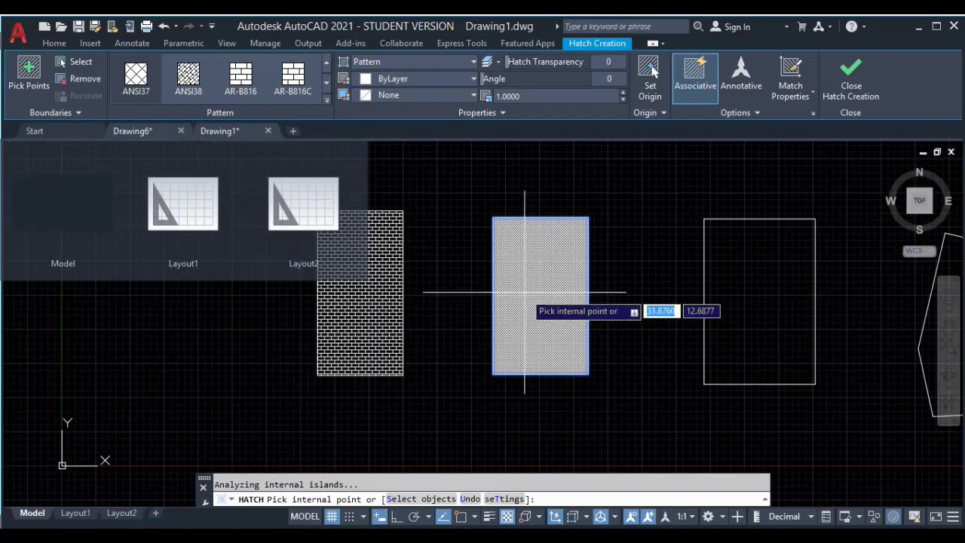
- Try a scale of 10 on the middle rectangle's hatch, settle on a scale of 5, and finish the hatch
scroll(520, 278, "up", 2)
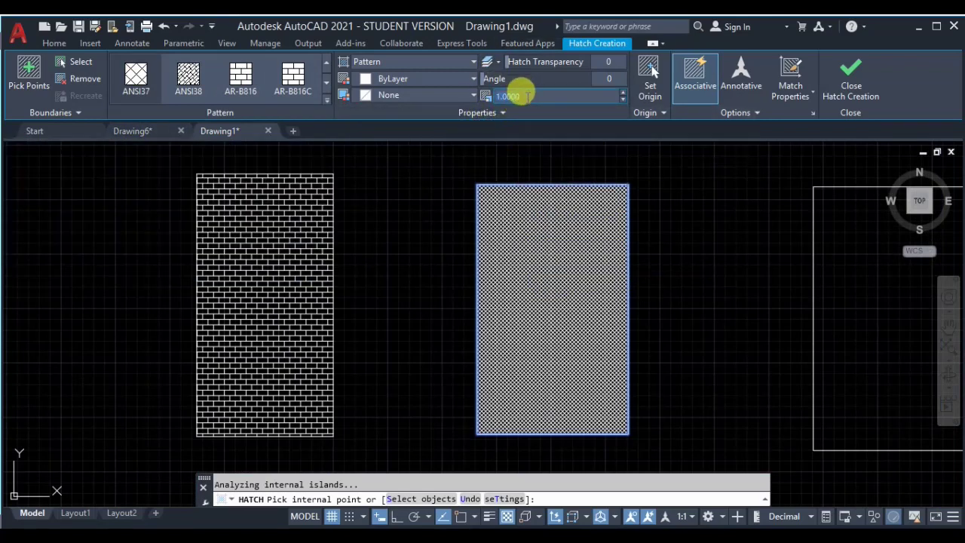
key("Return")
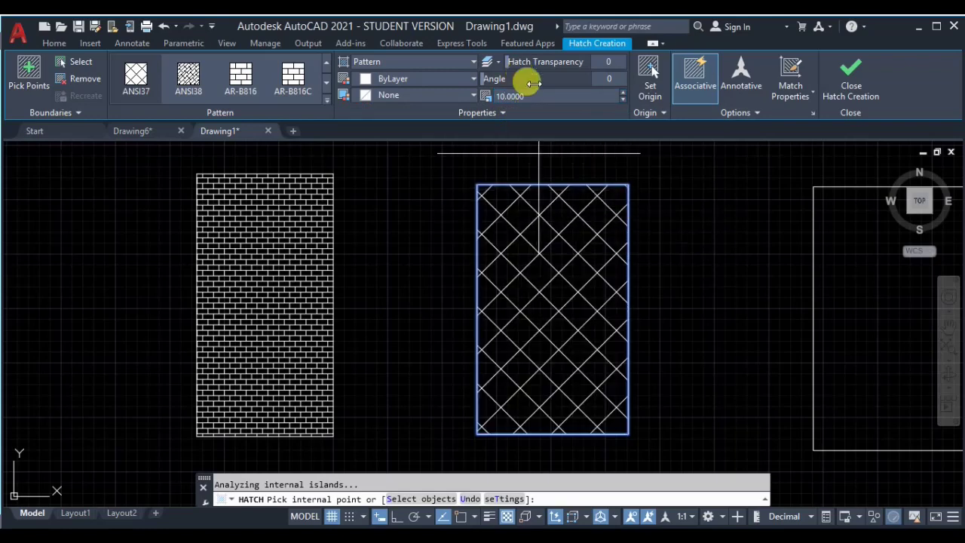
key("Return")
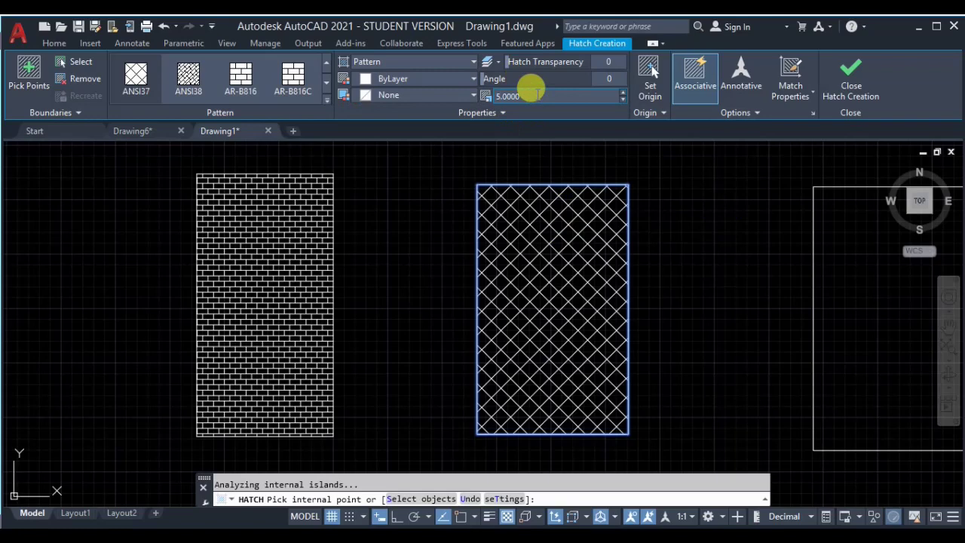
scroll(554, 237, "down", 2)
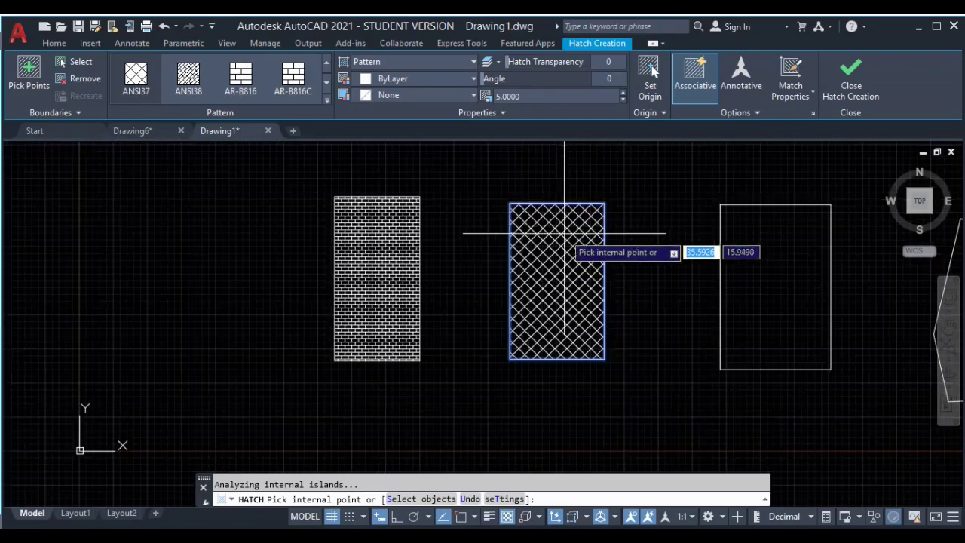
middle_click_drag(560, 244, 504, 296)
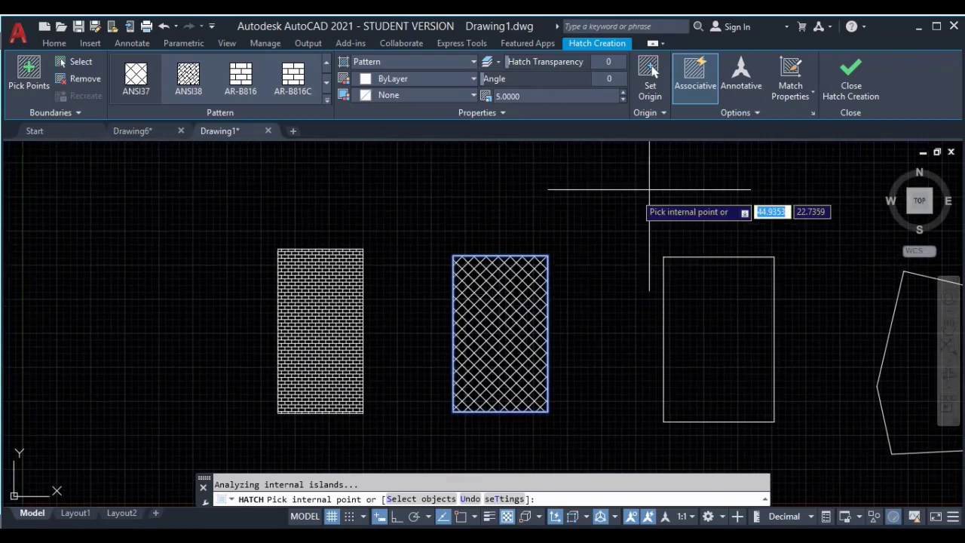
left_click(857, 97)
- Draw a large, roughly square rectangle to the right of the five-sided polyline
scroll(653, 261, "down", 3)
middle_click_drag(653, 260, 303, 352)
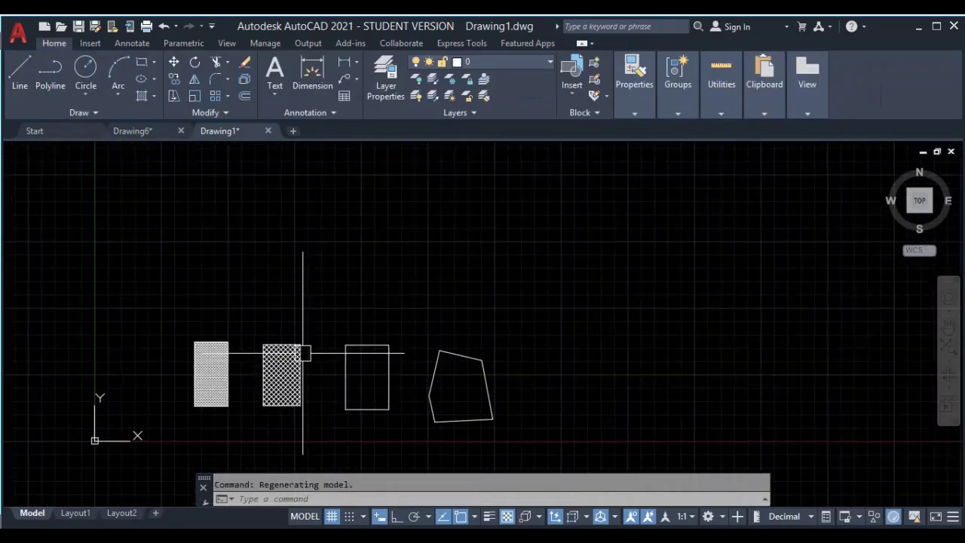
type("c")
key("Return")
left_click(515, 182)
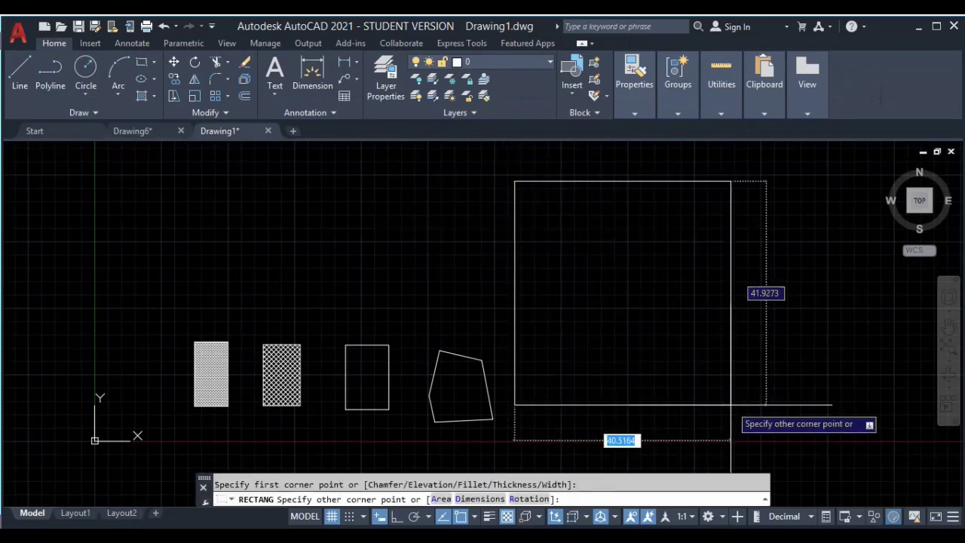
left_click(761, 429)
- Hatch the inside of the large rectangle with the ANSI37 pattern
type("h")
key("Return")
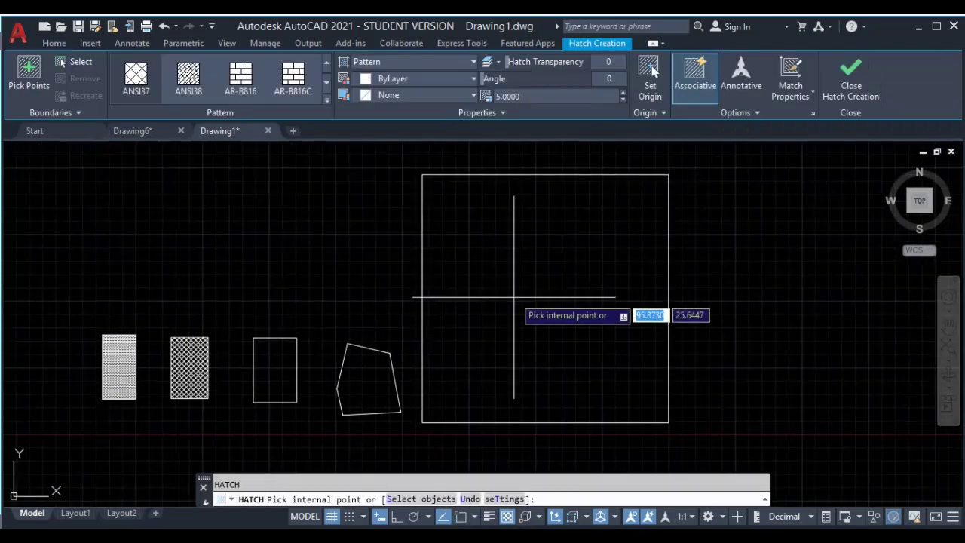
left_click(513, 294)
- Try a scale of 0.5 for the large rectangle's hatch
left_click(527, 94)
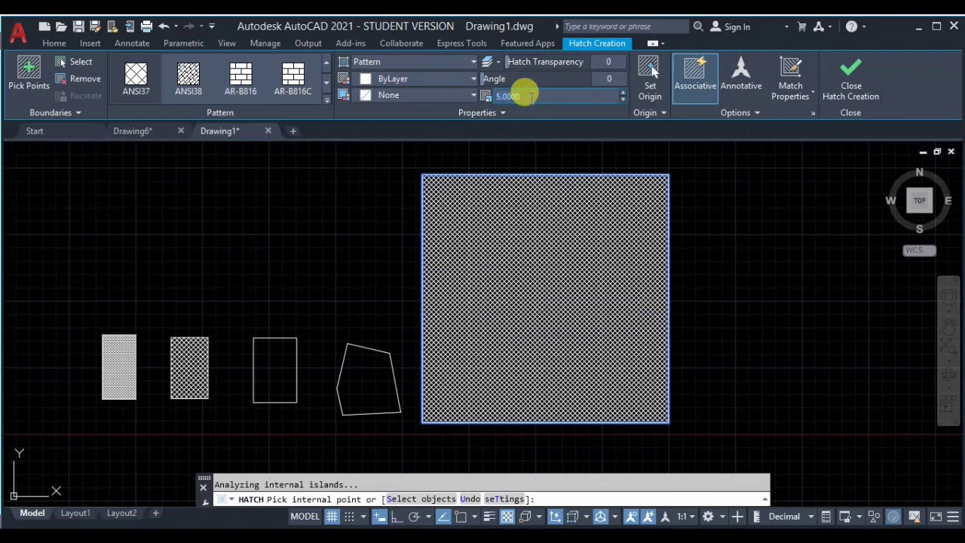
type("0.5")
key("Return")
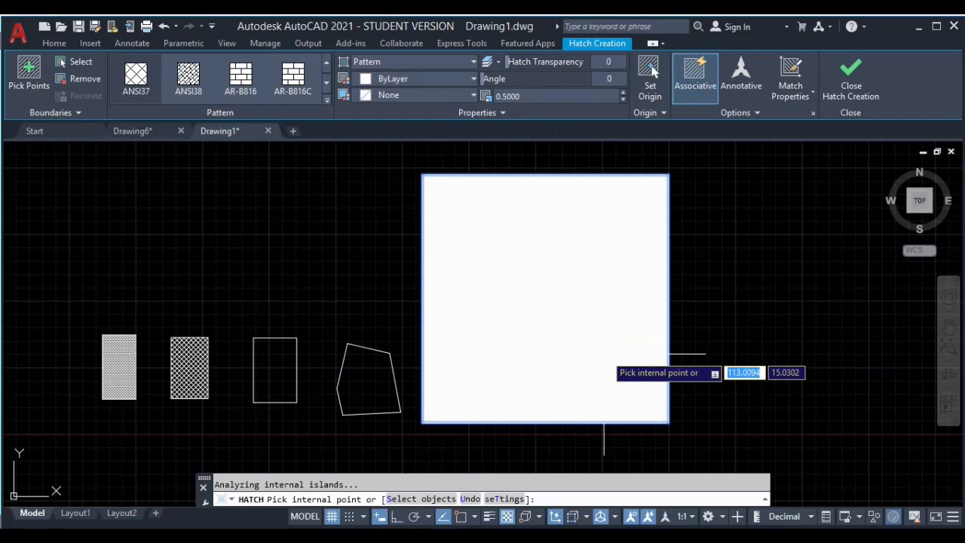
- Set the large rectangle's hatch scale to 10 and finish the hatch
left_click(525, 96)
type("10")
key("Return")
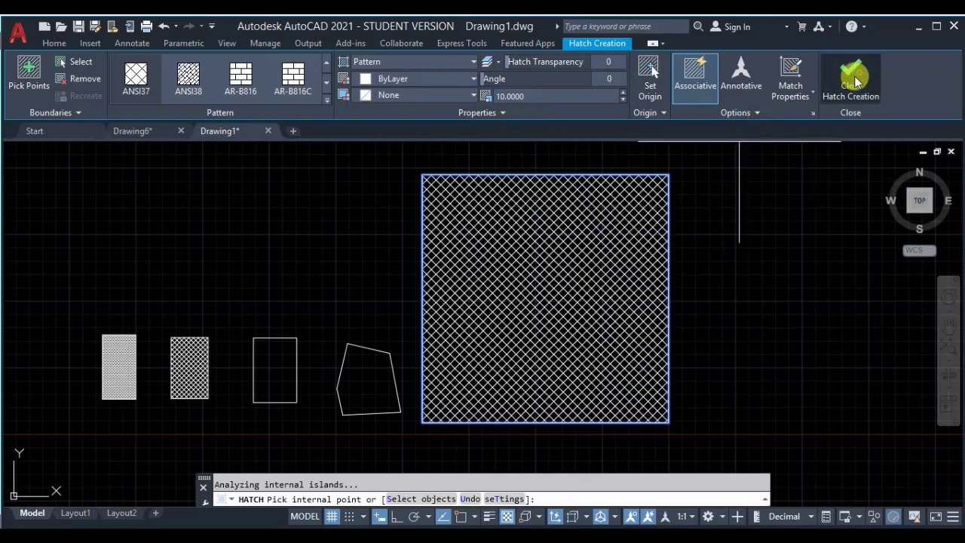
key("Return")
- Draw a circle above and to the left of the BRICK-hatched rectangle
middle_click_drag(484, 317, 587, 316)
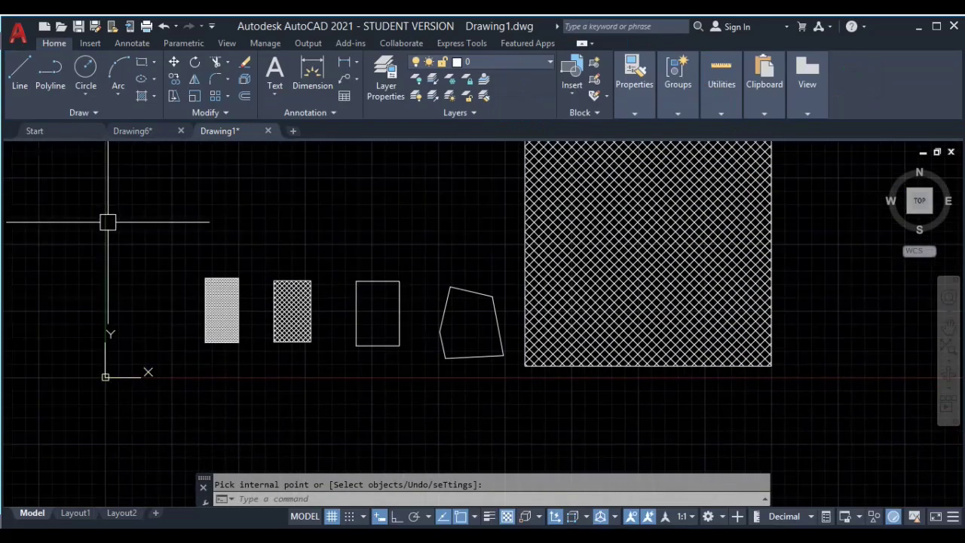
middle_click_drag(108, 220, 231, 292)
type("c")
key("Return")
left_click(198, 281)
left_click(239, 219)
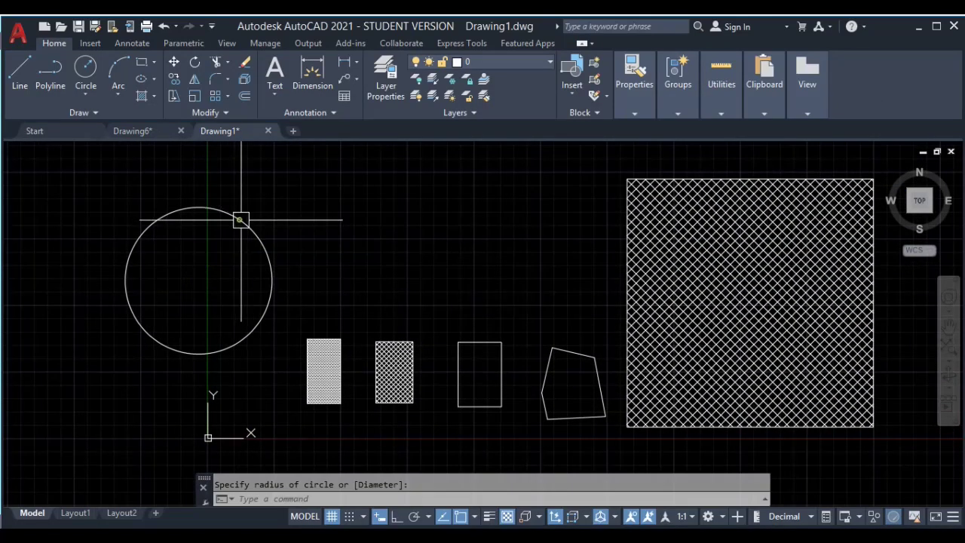
- Hatch the circle above the small rectangles with the AR-HBONE pattern at a scale of 0.5
type("h")
key("Return")
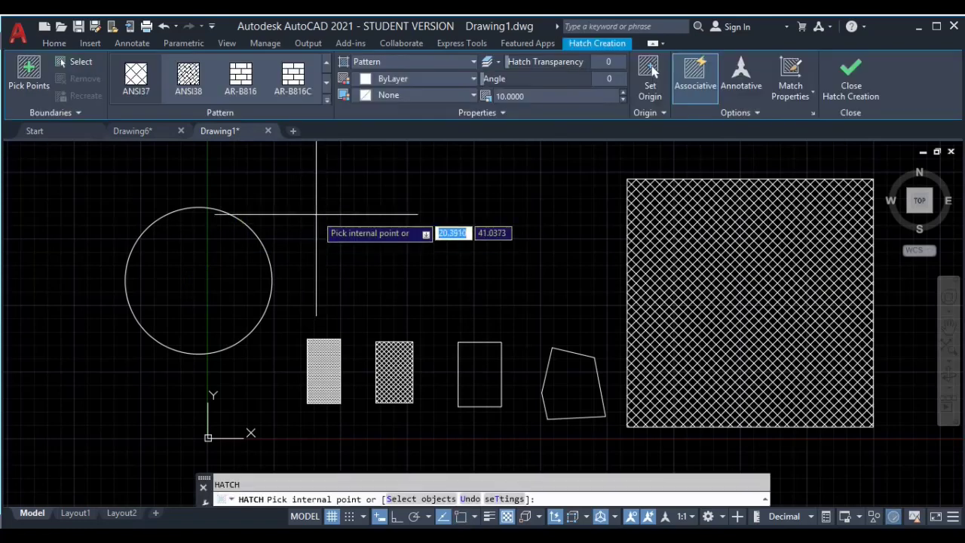
left_click(327, 94)
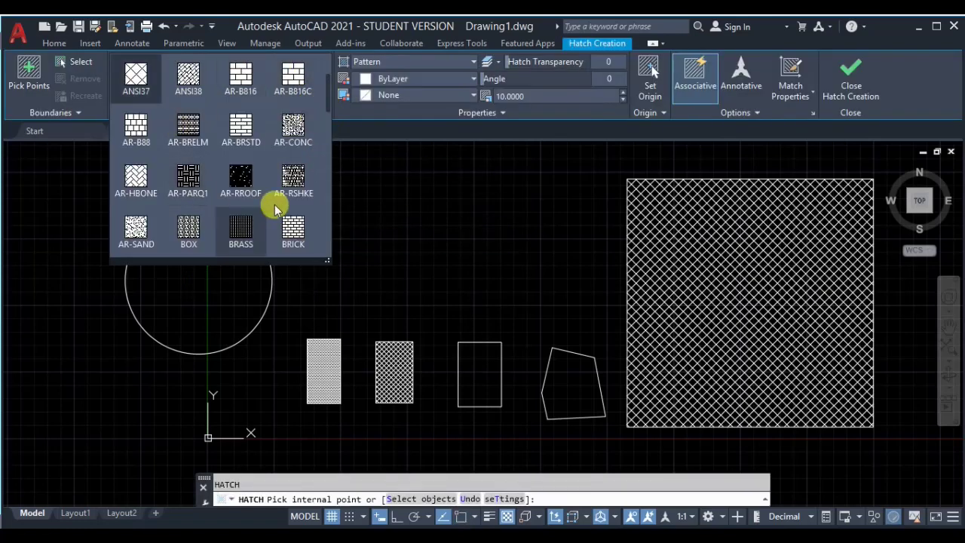
left_click(291, 130)
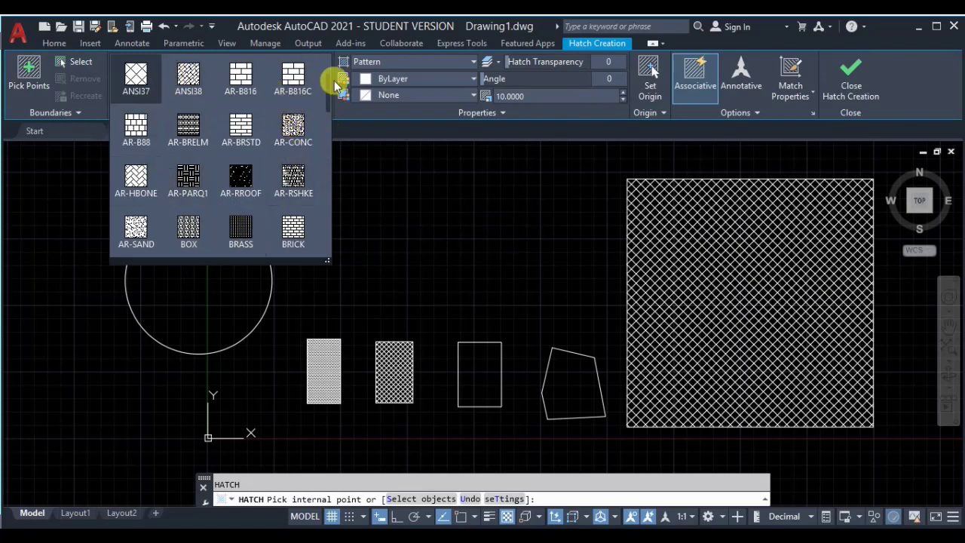
mouse_move(327, 93)
left_mouse_down()
mouse_move(324, 76)
mouse_move(325, 132)
mouse_move(325, 97)
left_mouse_up()
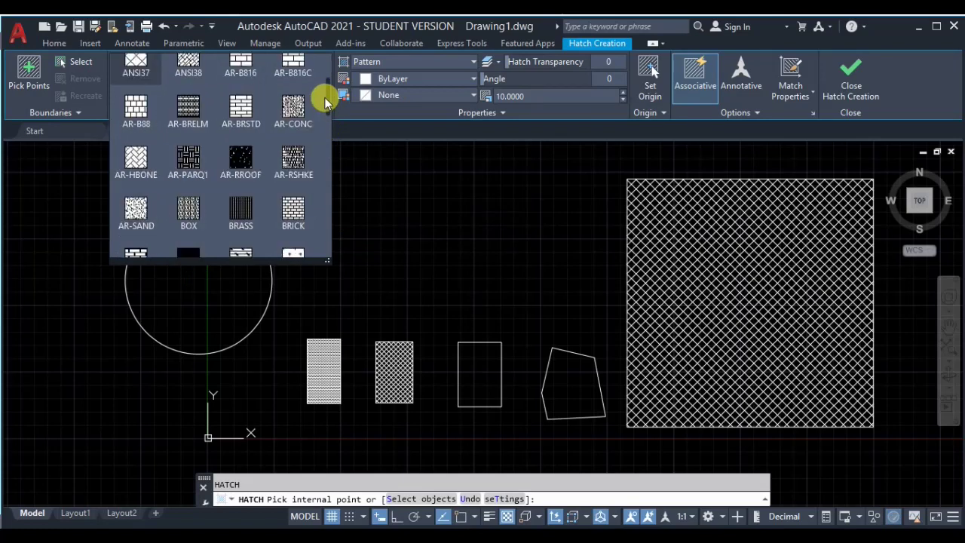
left_click(137, 160)
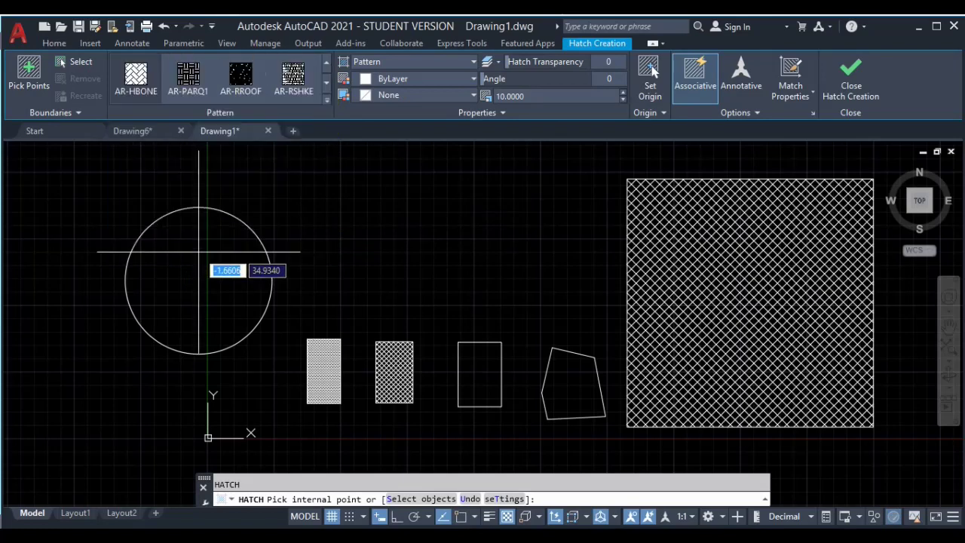
left_click(523, 95)
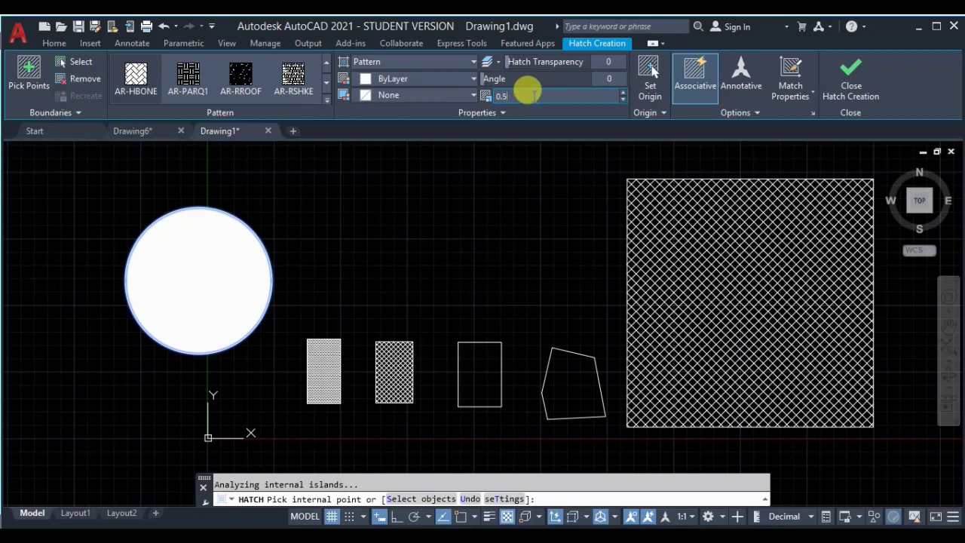
left_click(852, 76)
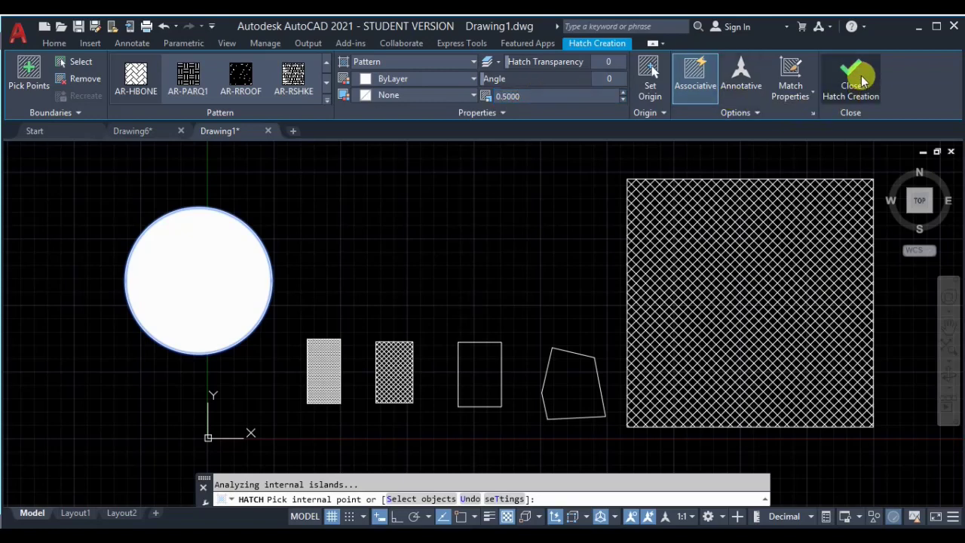
- Draw a circle with a radius of about 16.75 between the AR-HBONE circle and the large hatched rectangle
middle_click_drag(376, 289, 413, 291)
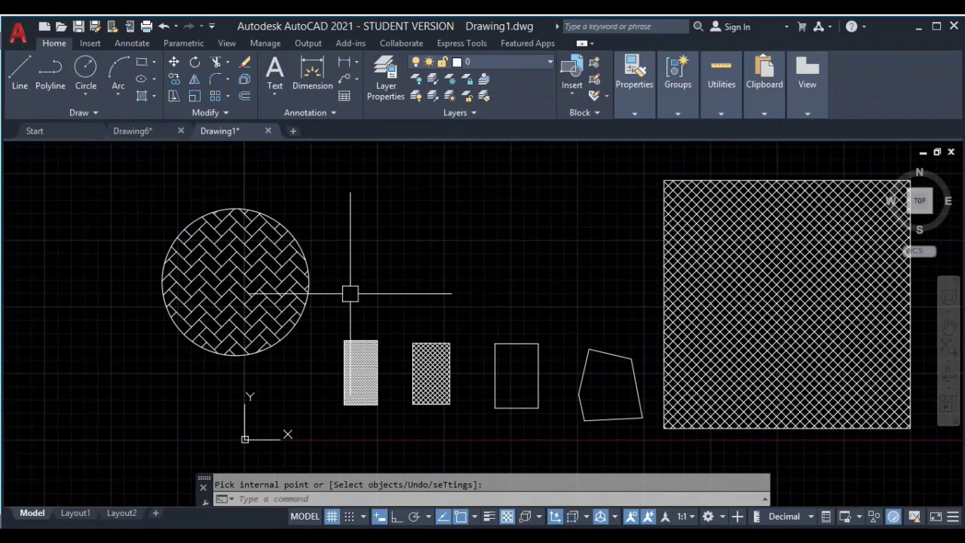
type("c")
key("Return")
left_click(470, 232)
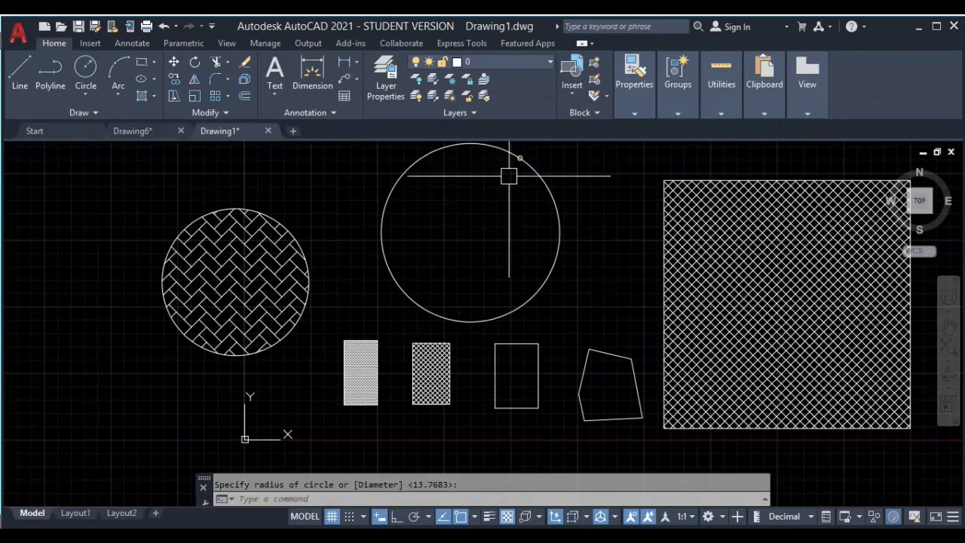
- Hatch the new circle with the AR-HBONE pattern at a scale of 0.5
middle_click_drag(482, 205, 459, 293)
type("h")
key("Return")
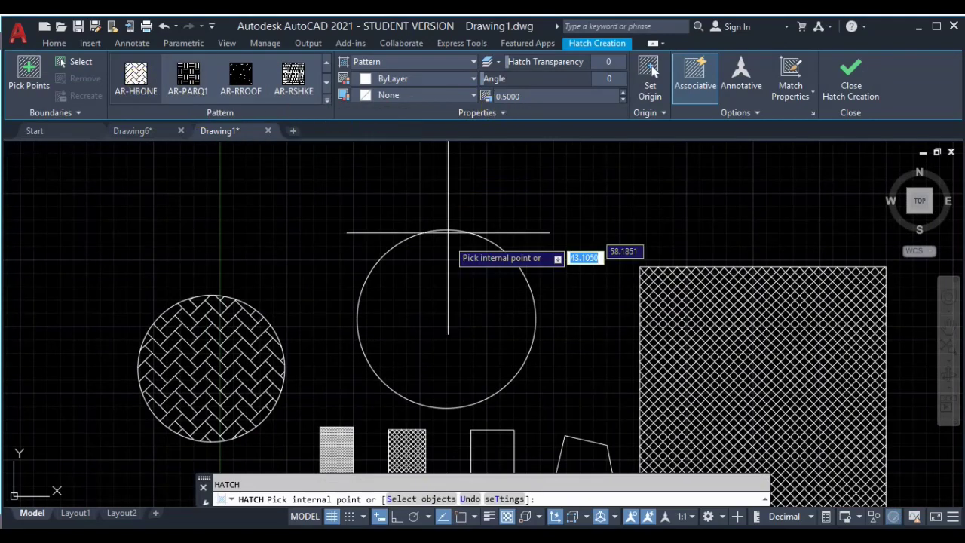
left_click(444, 315)
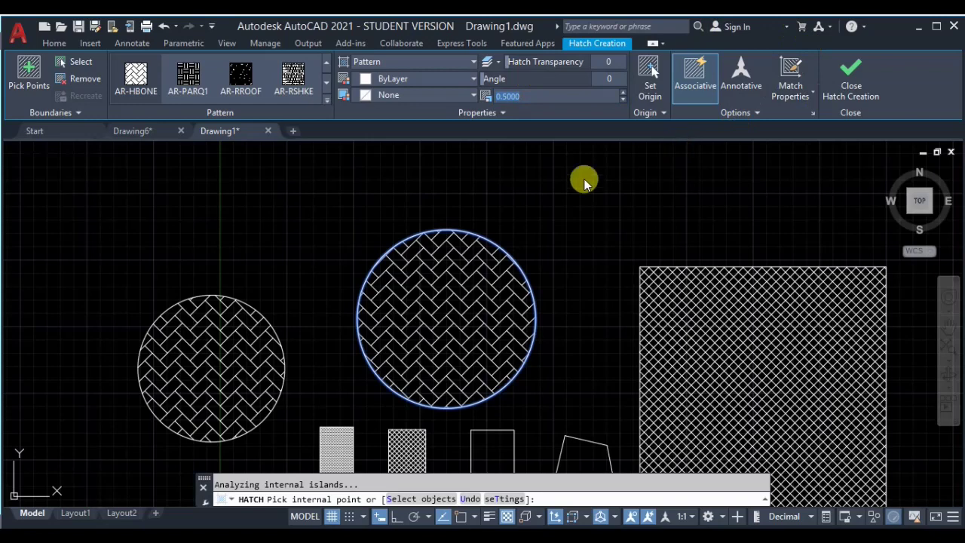
left_click(327, 98)
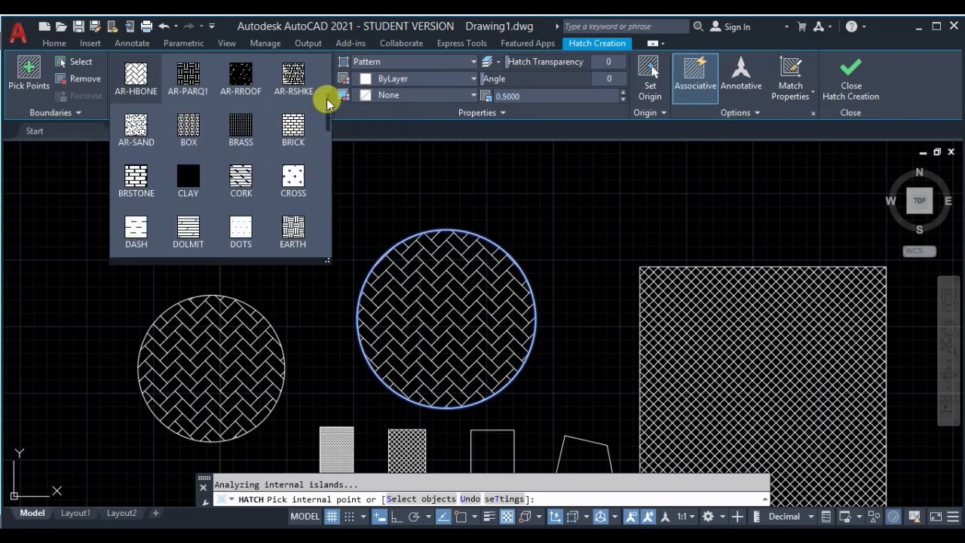
left_click(850, 68)
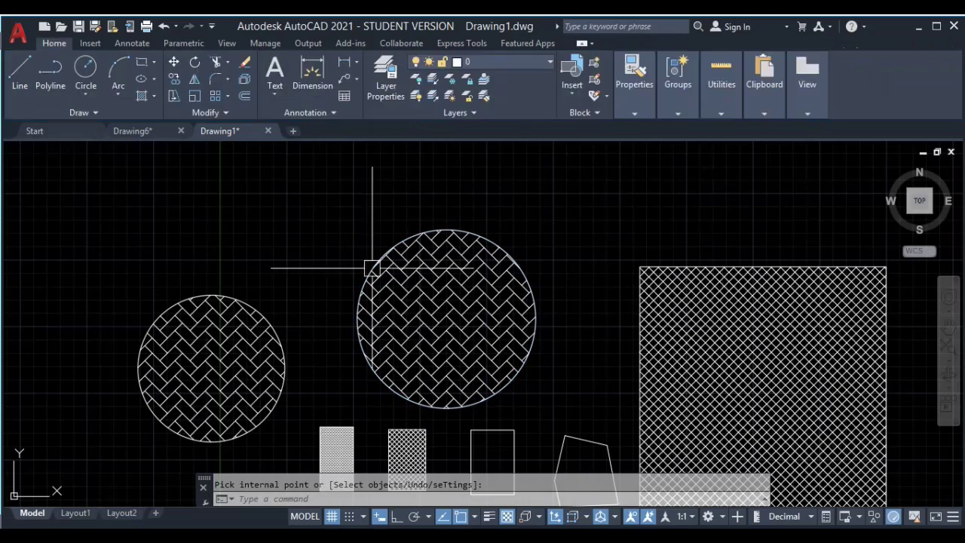
key("Escape")
- Draw a circle with a radius of about 22.95 in the empty area above the hatched circles
middle_click_drag(444, 163, 451, 305)
middle_click_drag(459, 192, 478, 273)
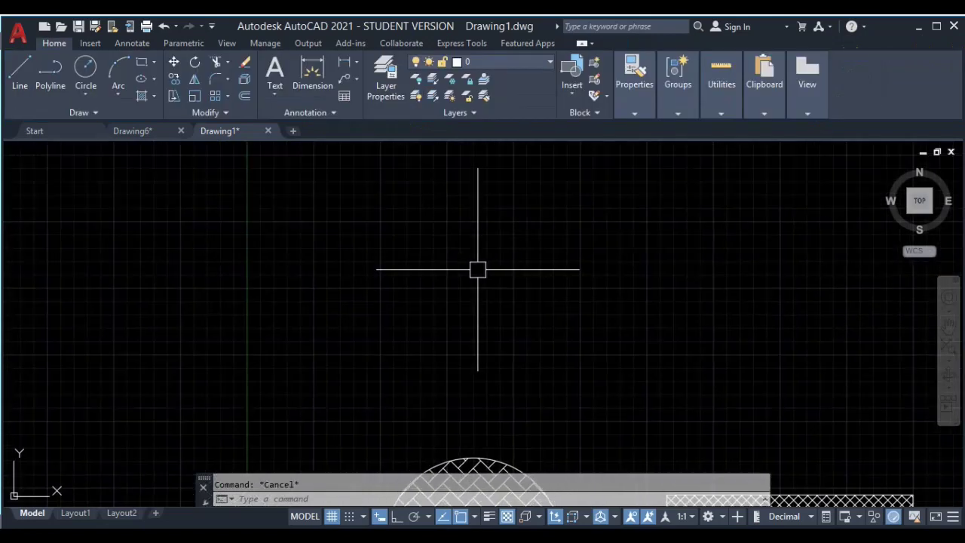
type("c")
key("Return")
left_click(440, 273)
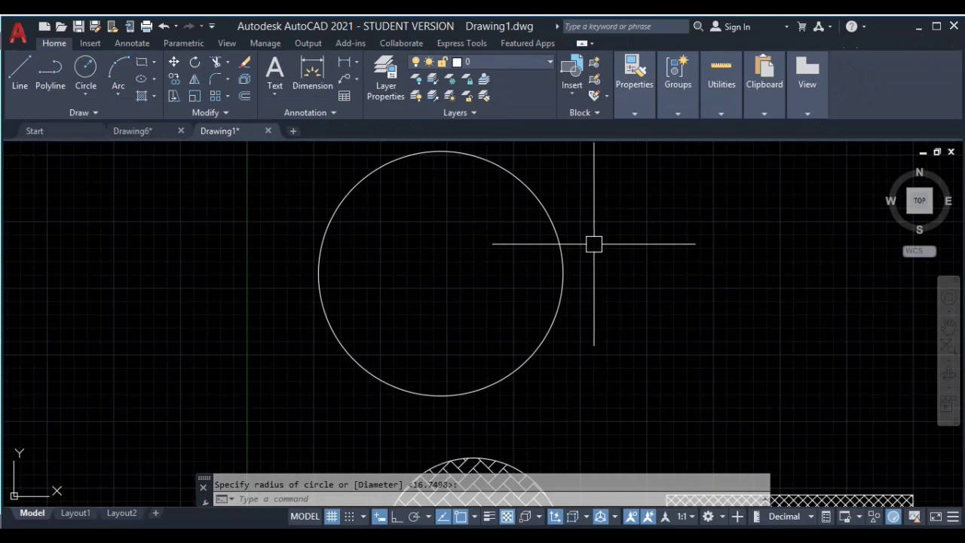
- Draw an overlapping circle with a radius of about 23.73, centred on the left quadrant of the unhatched circle
middle_click_drag(560, 258, 576, 288)
type("c")
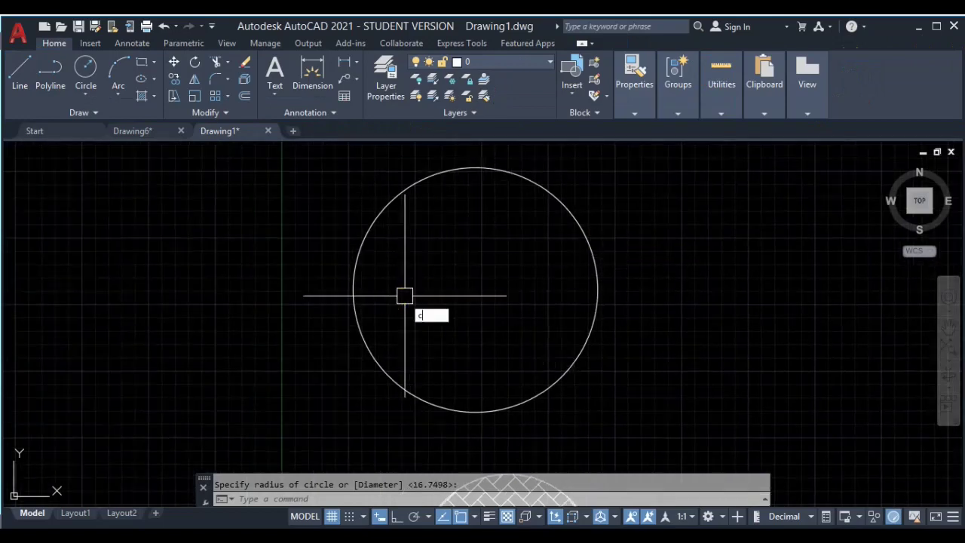
key("Return")
left_click(352, 289)
left_click(478, 272)
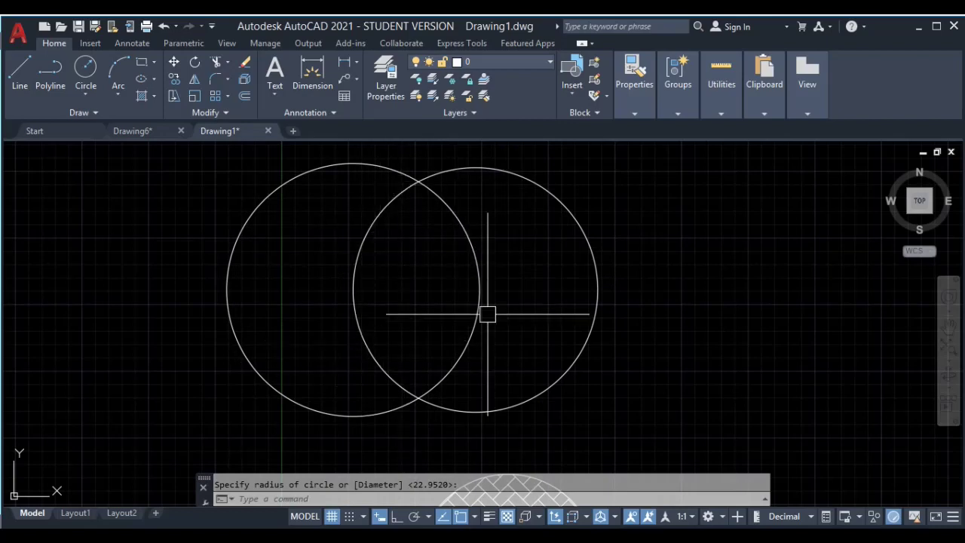
- Hatch only the overlap of the two circles with the AR-CONC pattern
left_click(141, 96)
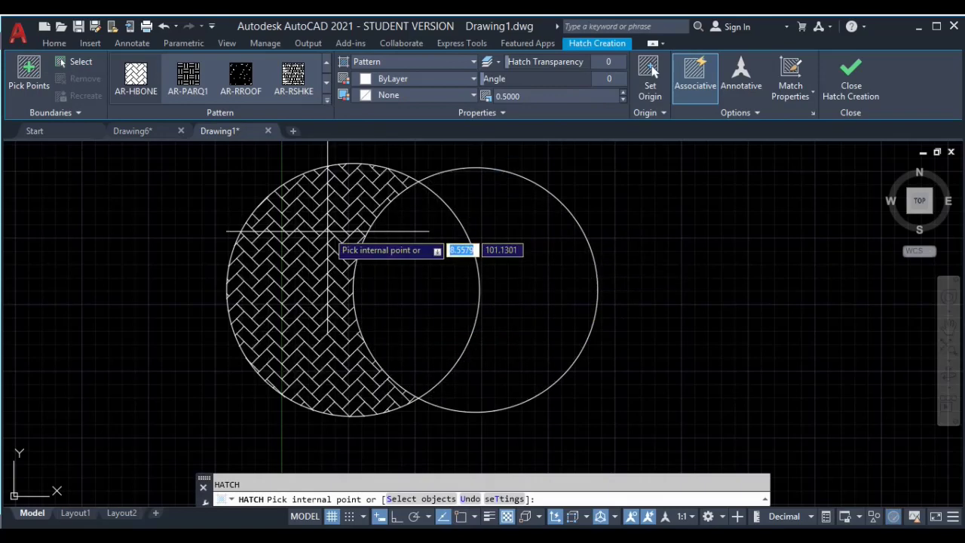
left_click(328, 99)
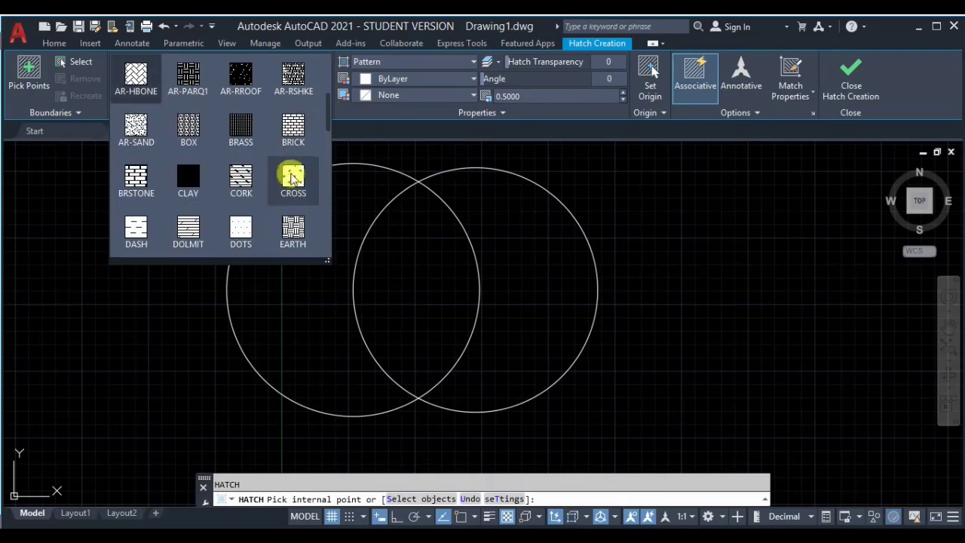
scroll(292, 181, "up", 3)
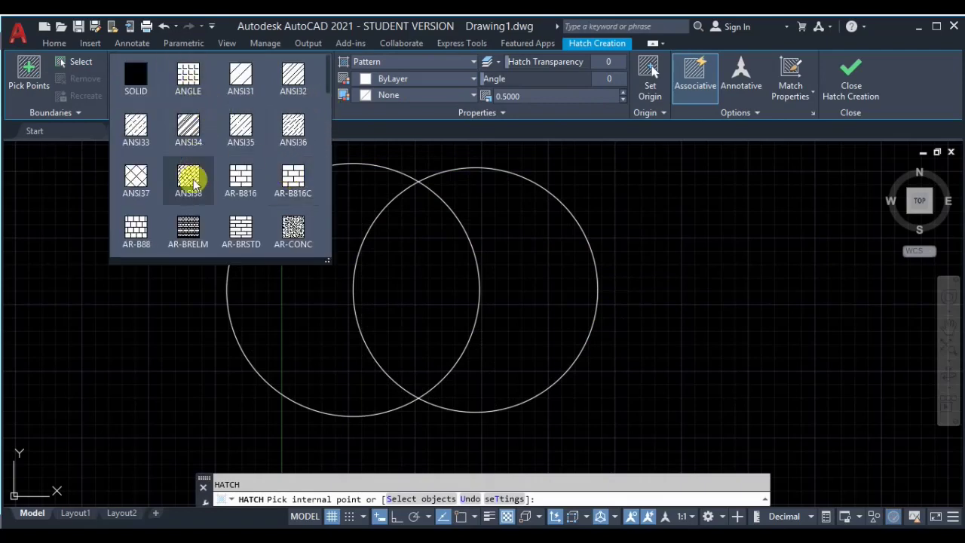
scroll(293, 205, "down", 4)
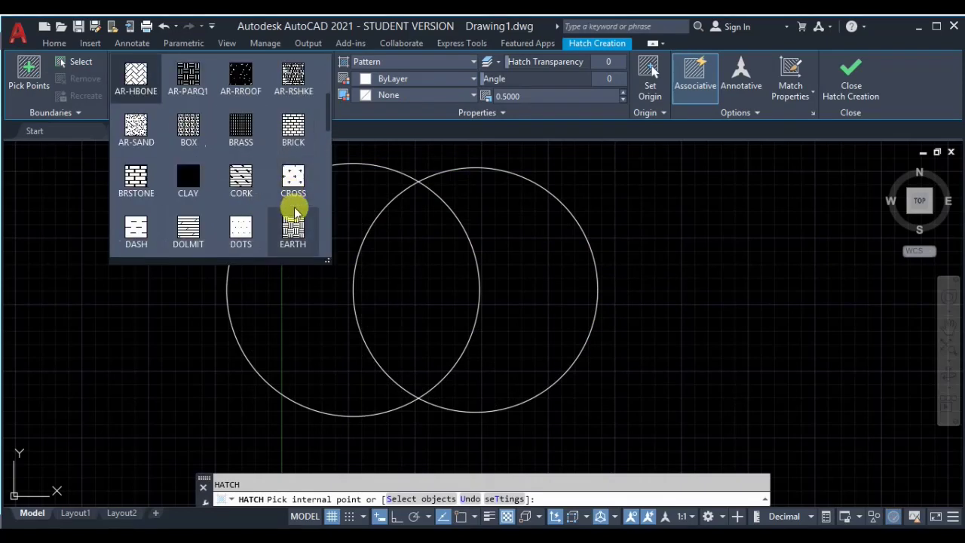
scroll(291, 166, "up", 2)
left_click(290, 126)
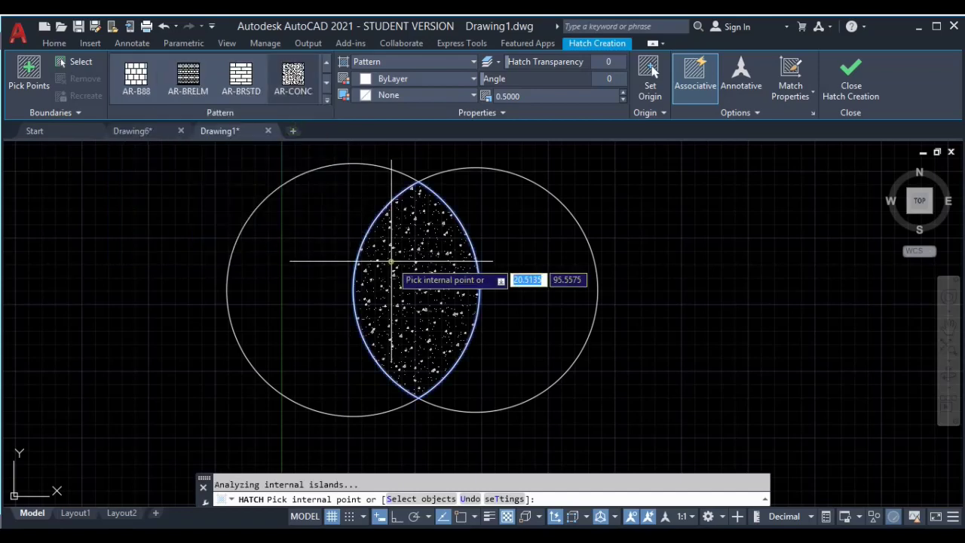
left_click(391, 264)
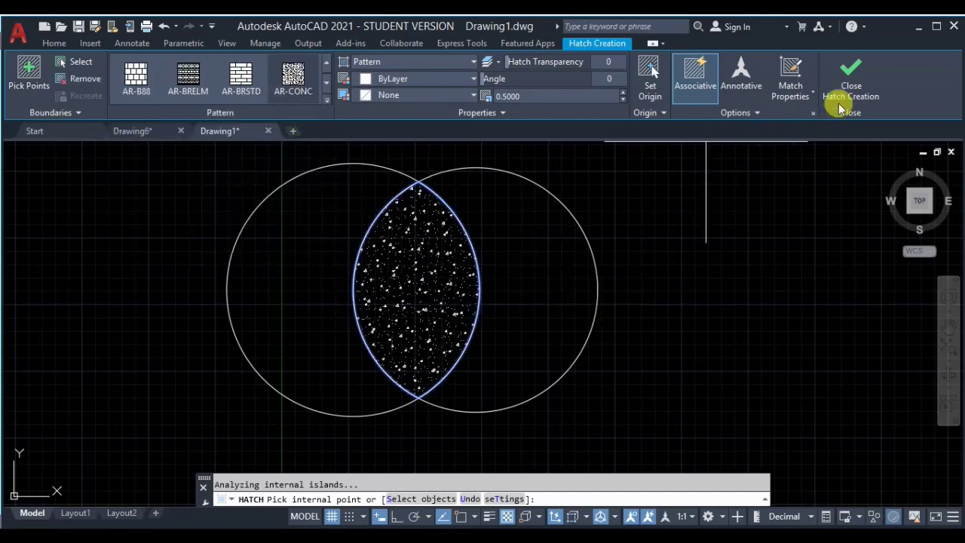
left_click(850, 76)
- Draw a large circle in the empty area above and to the right of the two overlapping circles
middle_click_drag(525, 223, 402, 397)
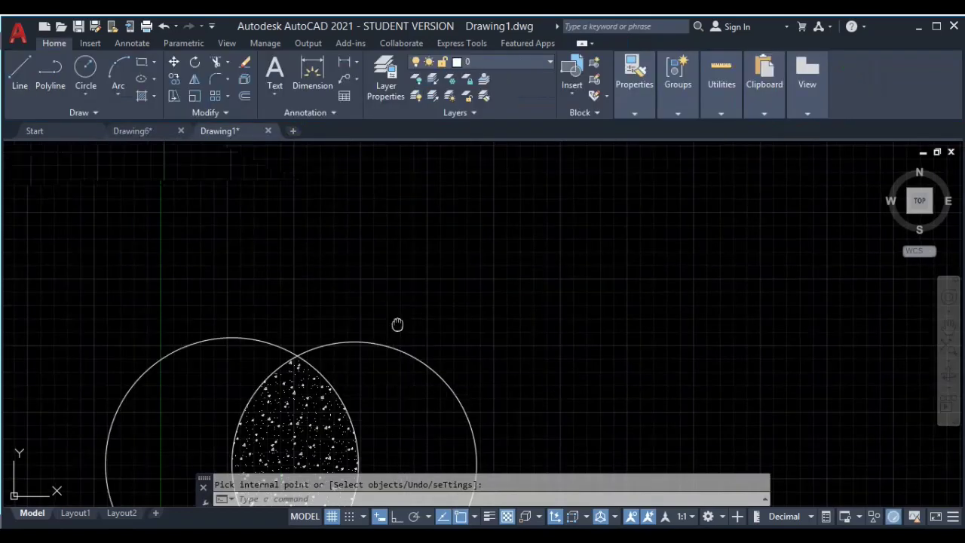
middle_click_drag(397, 324, 429, 413)
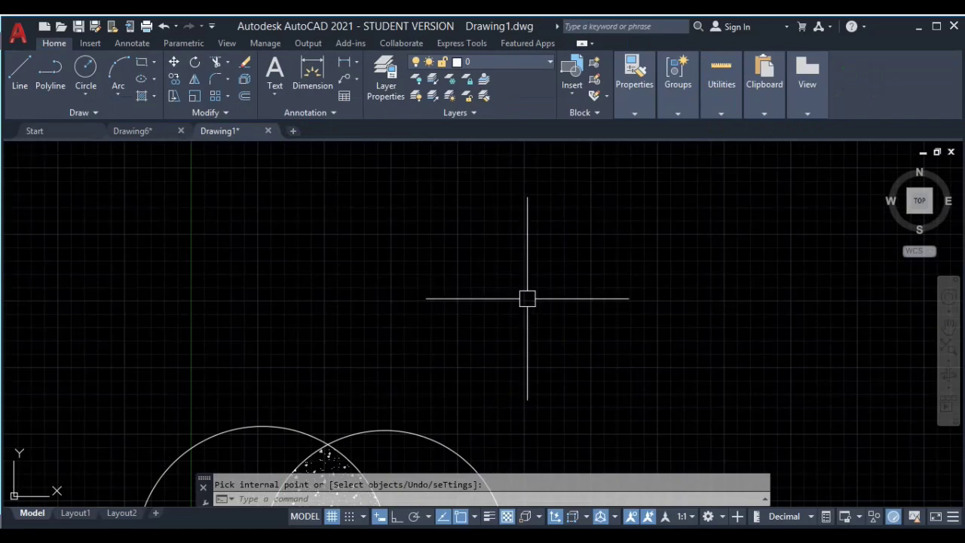
type("c")
key("Return")
left_click(497, 266)
left_click(636, 233)
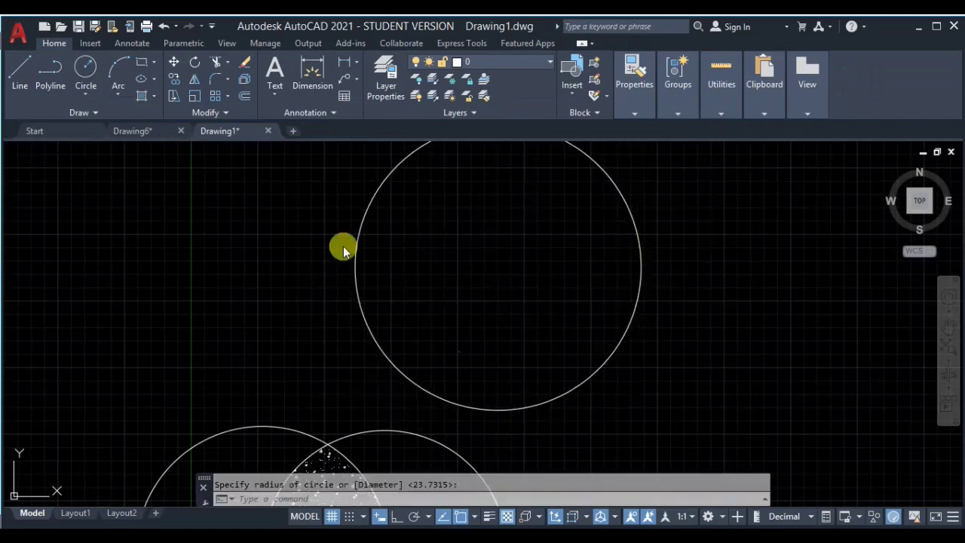
type("d")
key("Return")
key("Escape")
- Draw a circle of about 19.55 radius overlapping the large circle's left side, and a smaller one below overlapping both
type("c")
key("Return")
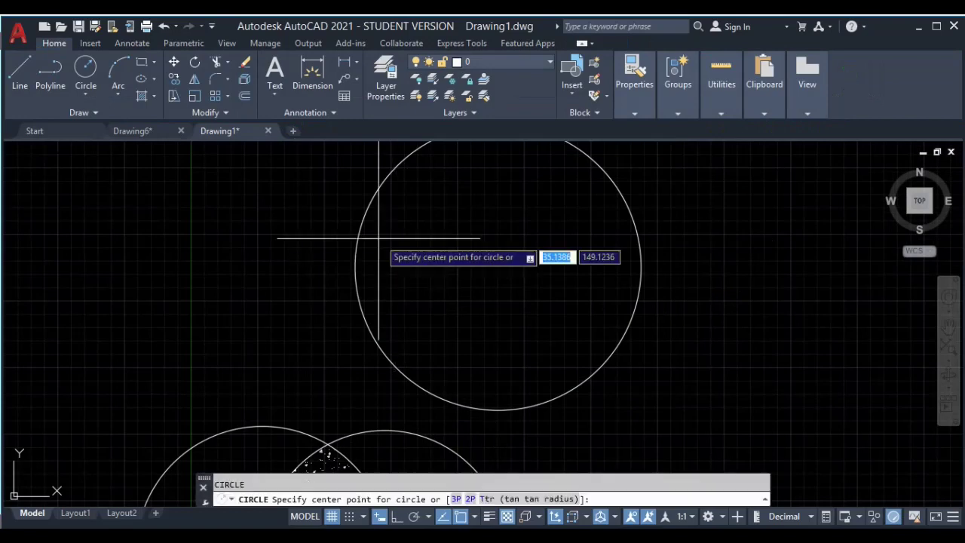
left_click(343, 240)
left_click(448, 233)
key("Return")
left_click(353, 364)
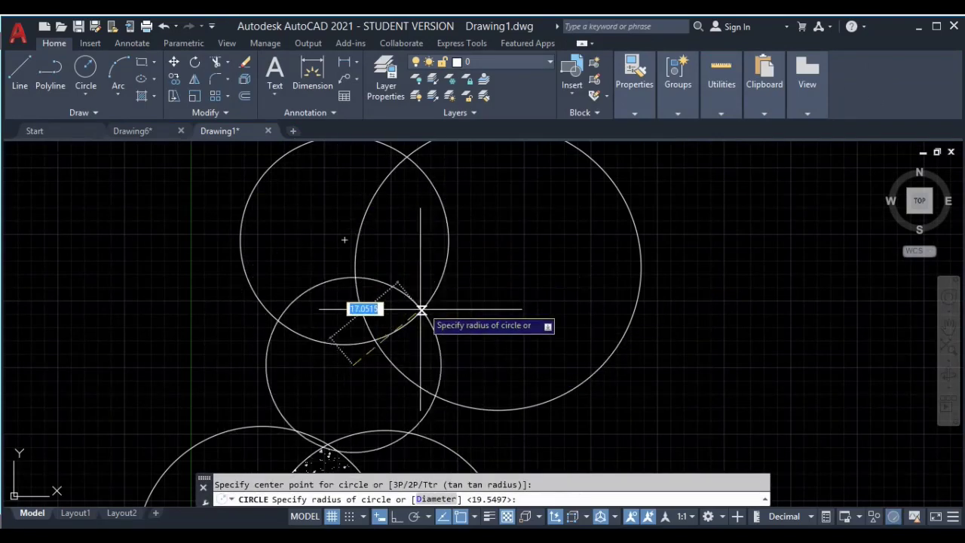
left_click(404, 326)
- Hatch the part of the large circle outside the two smaller circles with the AR-CONC pattern
middle_click_drag(405, 327, 410, 390)
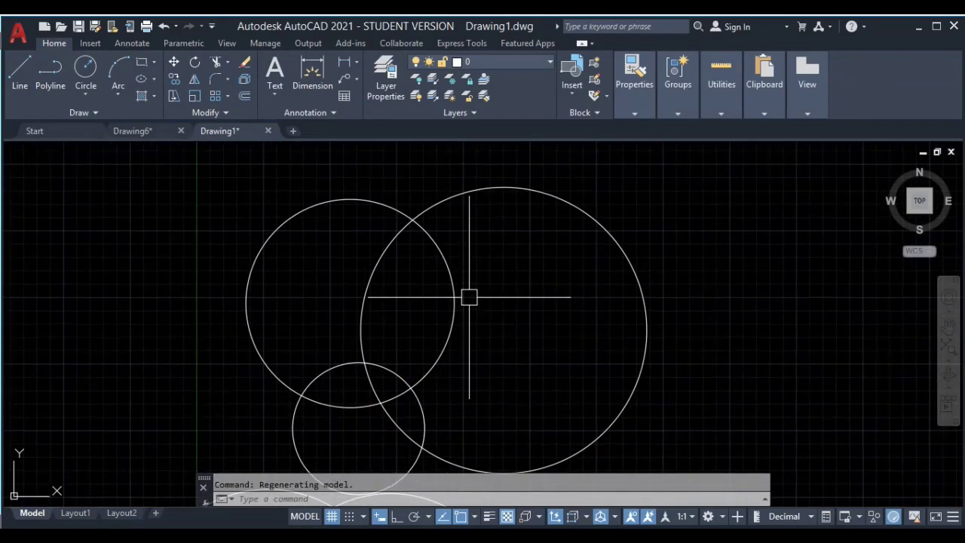
type("h")
key("Return")
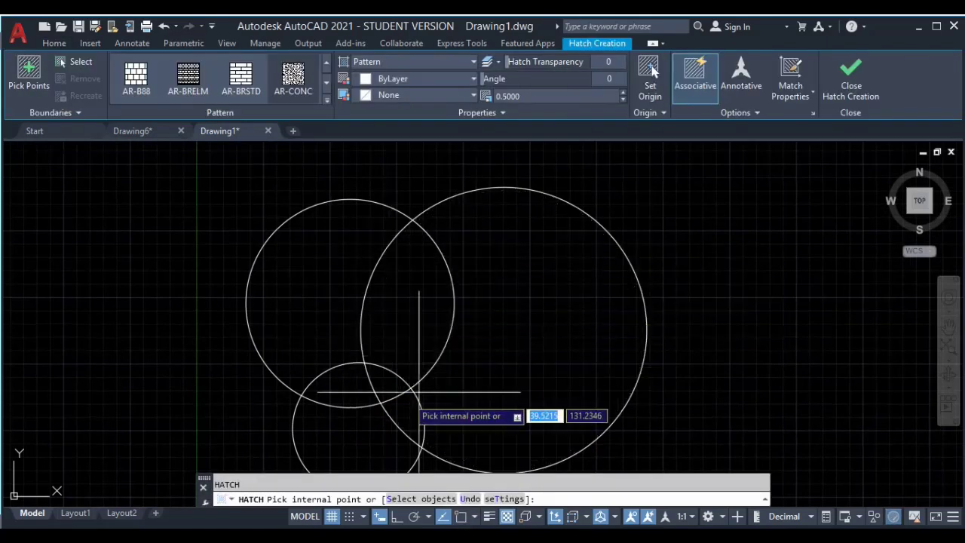
left_click(522, 265)
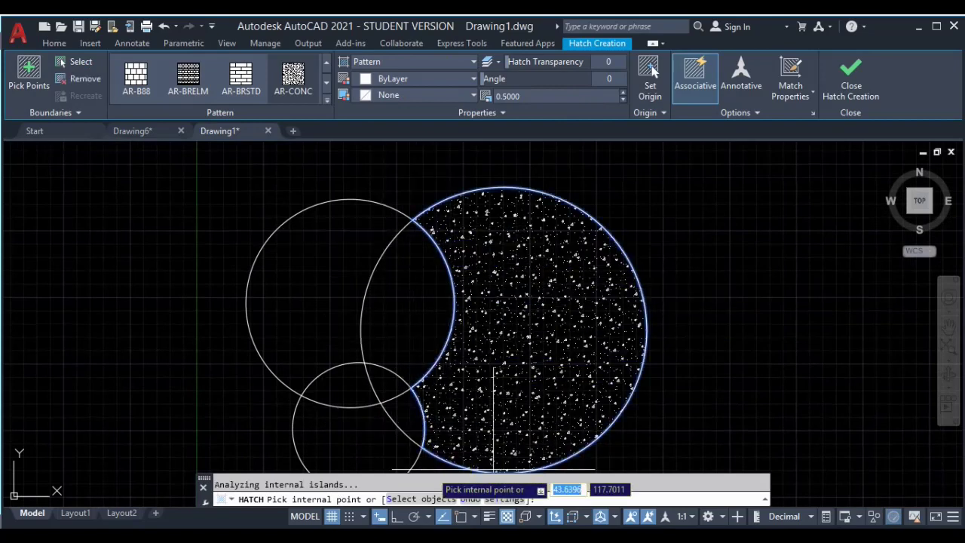
left_click(850, 76)
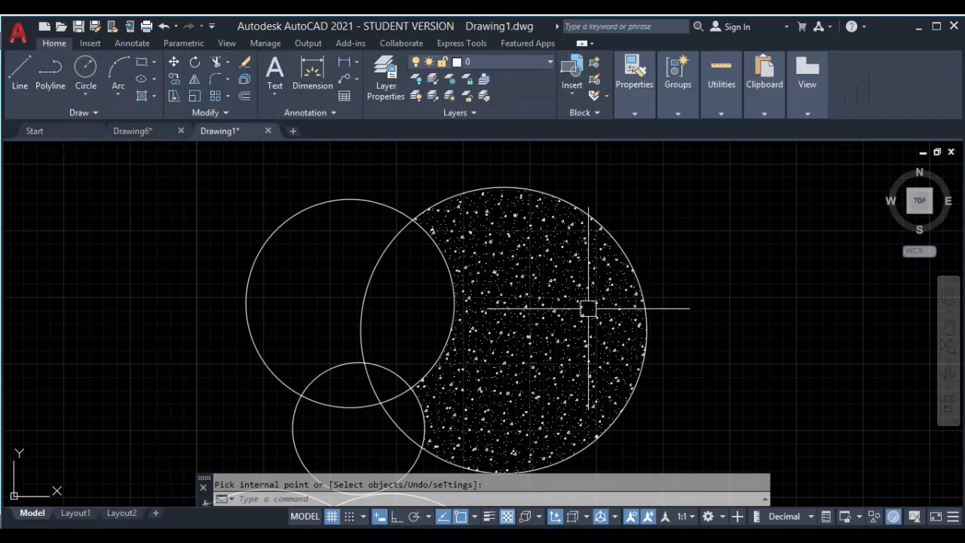
- Delete the AR-CONC hatch from the large circle
left_click(564, 292)
key("Delete")
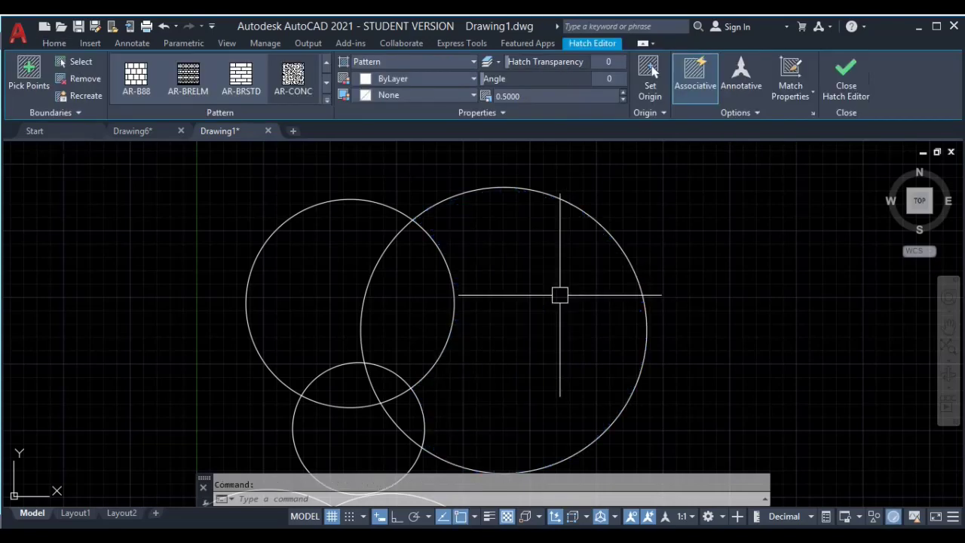
left_click(452, 189)
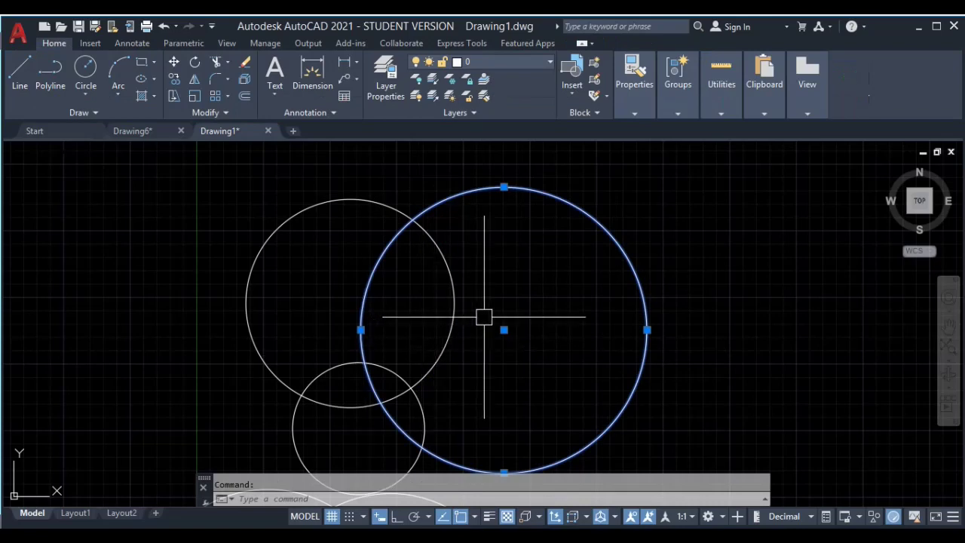
key("Escape")
- Hatch the entire large circle with the AR-CONC pattern by selecting the circle itself as the boundary object
type("h")
key("Return")
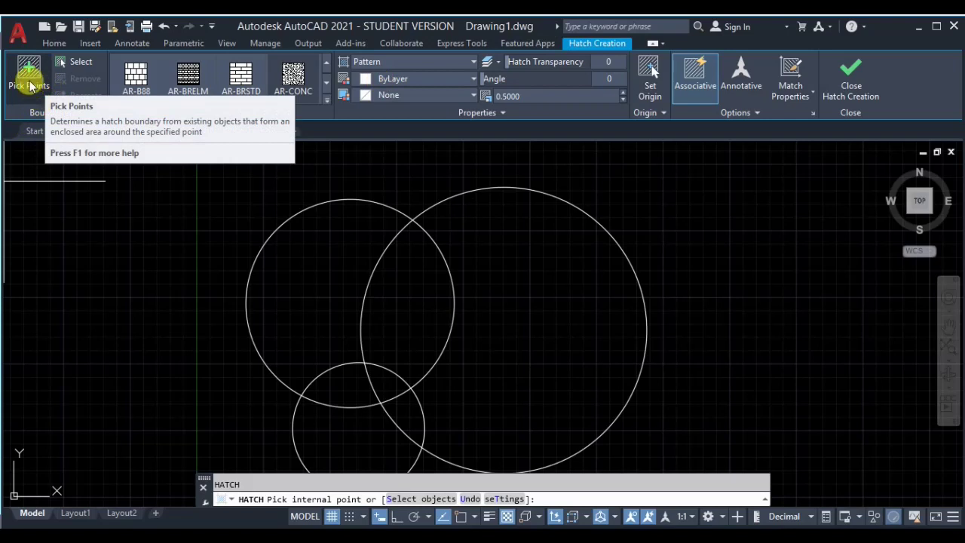
left_click(83, 65)
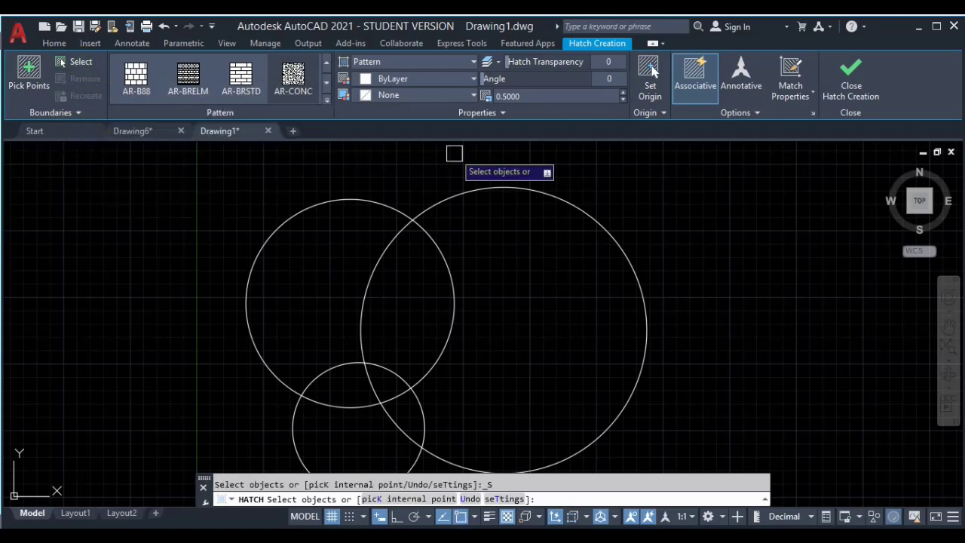
left_click(462, 202)
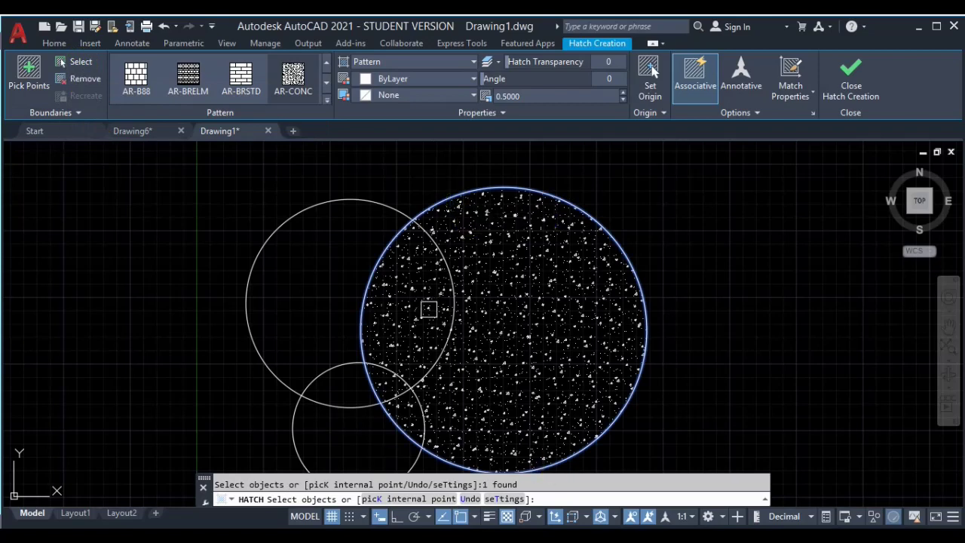
left_click(851, 85)
- Delete the AR-CONC hatch that fills the entire large circle
middle_click_drag(694, 291, 485, 407)
mouse_move(501, 373)
middle_mouse_down()
mouse_move(534, 295)
mouse_move(633, 189)
middle_mouse_up()
left_click(379, 339)
key("Delete")
- Hatch the part of the medium circle outside the large and small circles with AR-CONC by picking an internal point
type("h")
key("Return")
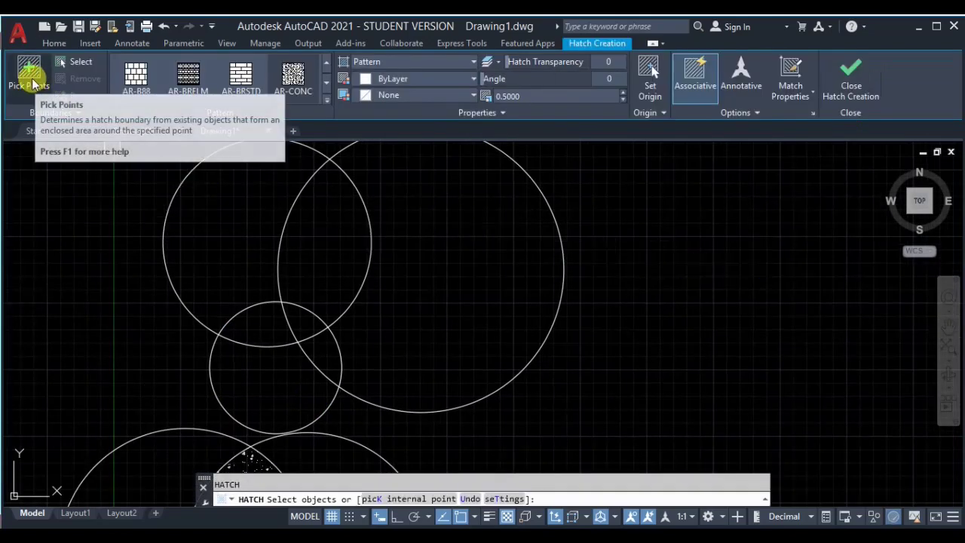
left_click(33, 84)
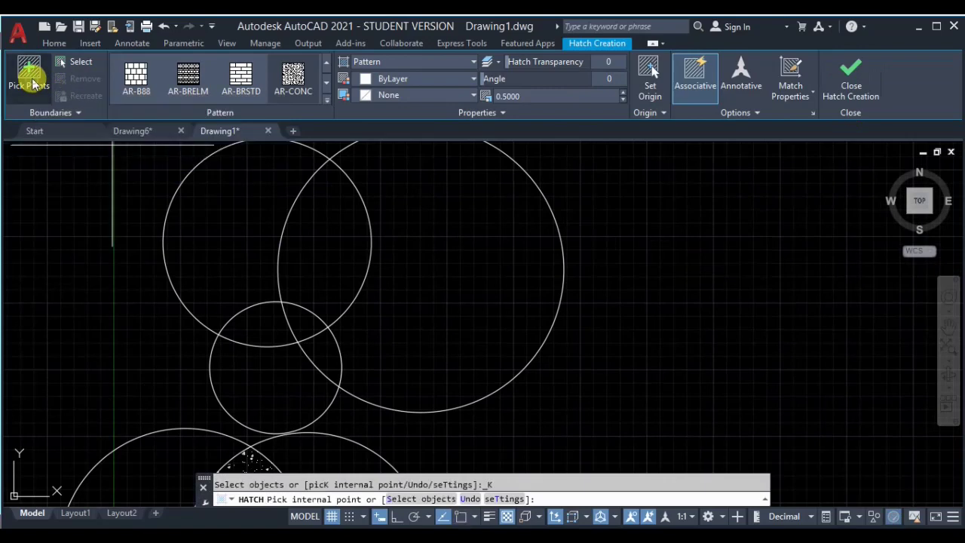
left_click(230, 236)
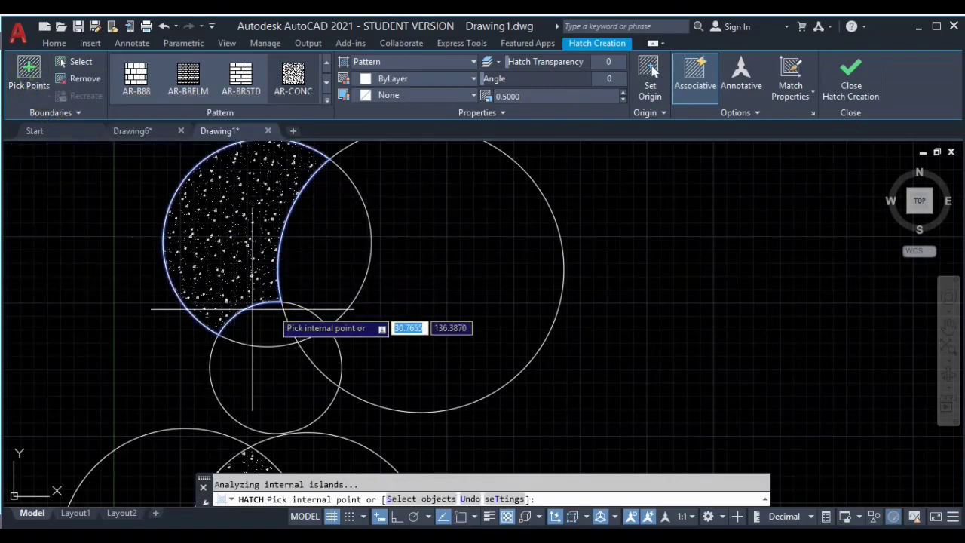
middle_click_drag(235, 260, 260, 325)
left_click(850, 75)
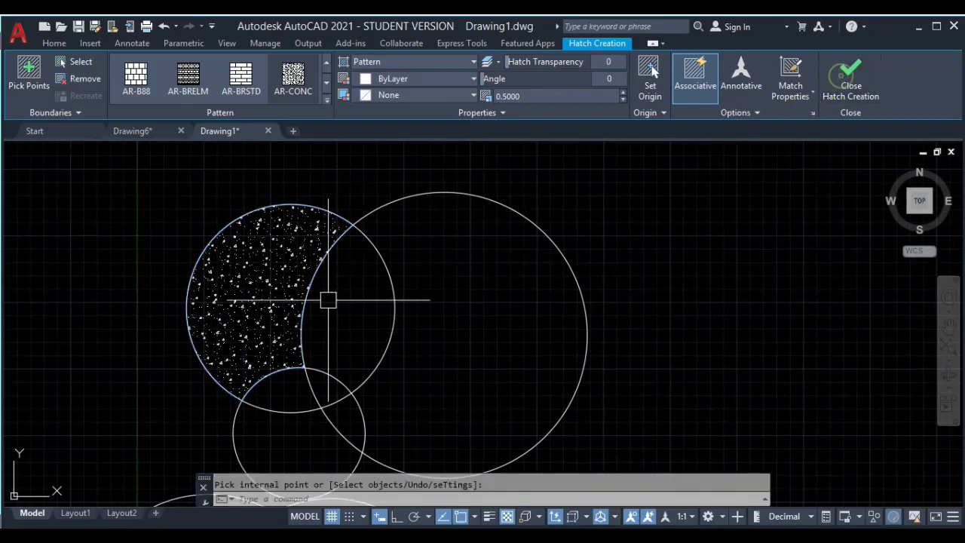
- Hatch the whole large circle with AR-CONC again, using the circle as the selected boundary object
key("Return")
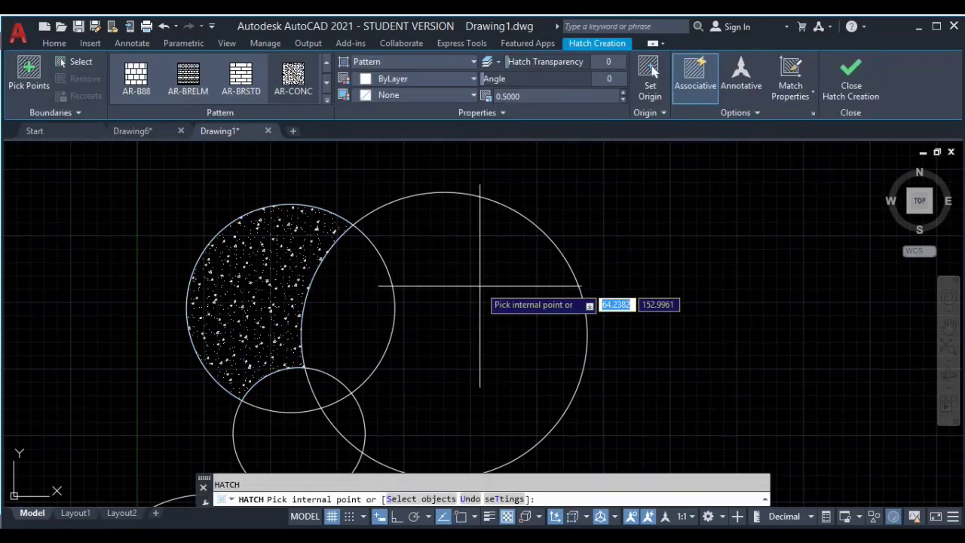
left_click(73, 67)
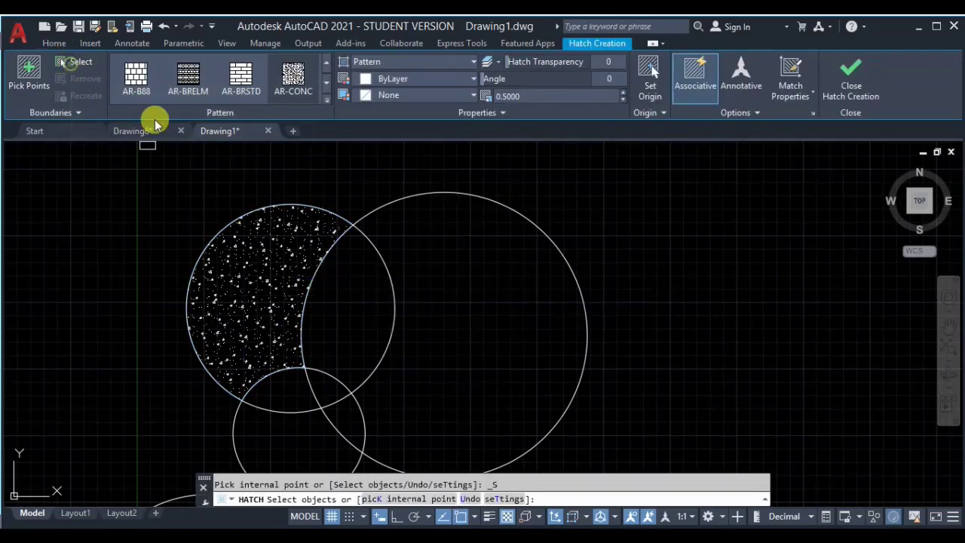
left_click(473, 195)
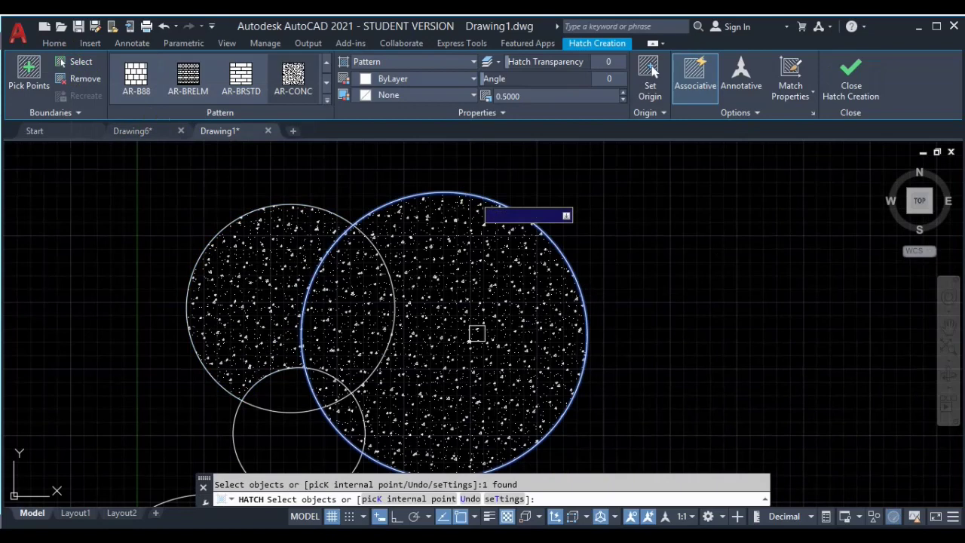
left_click(843, 70)
- Delete the hatches from the large circle and from the outer part of the medium circle
left_click(502, 288)
key("Delete")
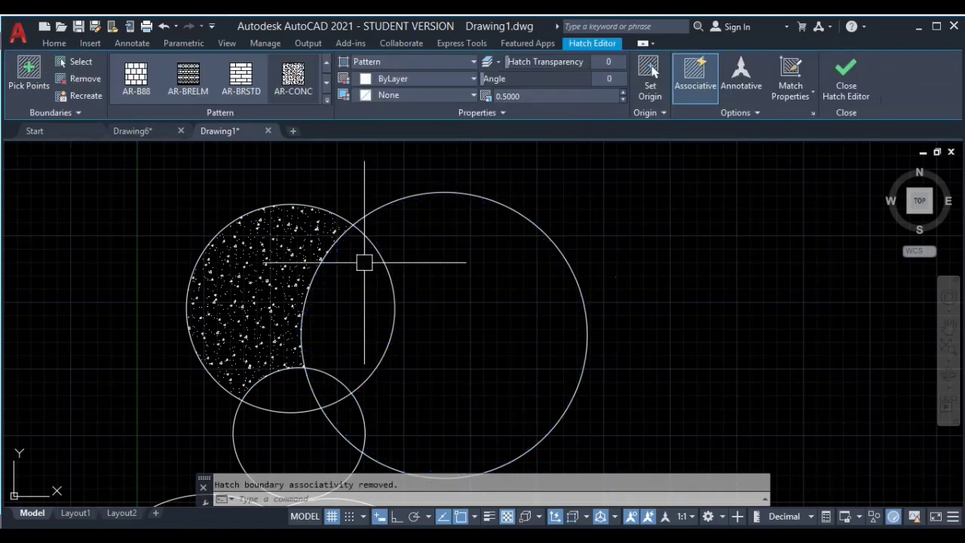
left_click(291, 258)
key("Delete")
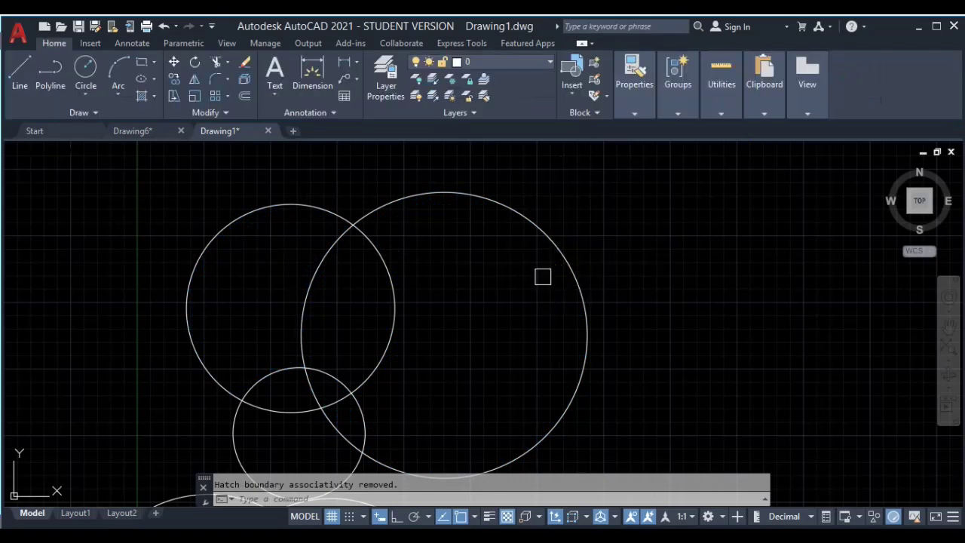
- Fill the medium circle with AR-CONC by picking internal points in all four regions formed by the overlapping circles
type("h")
key("Return")
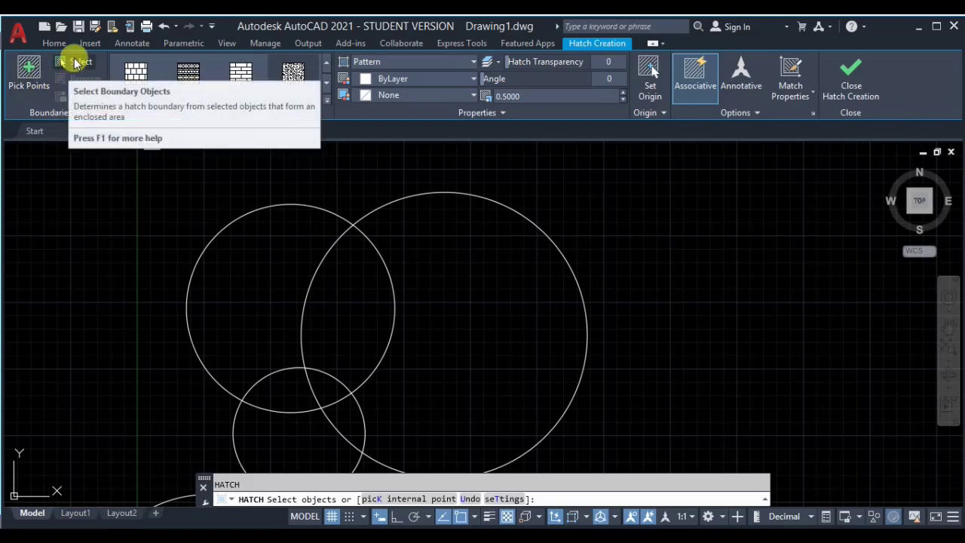
left_click(26, 76)
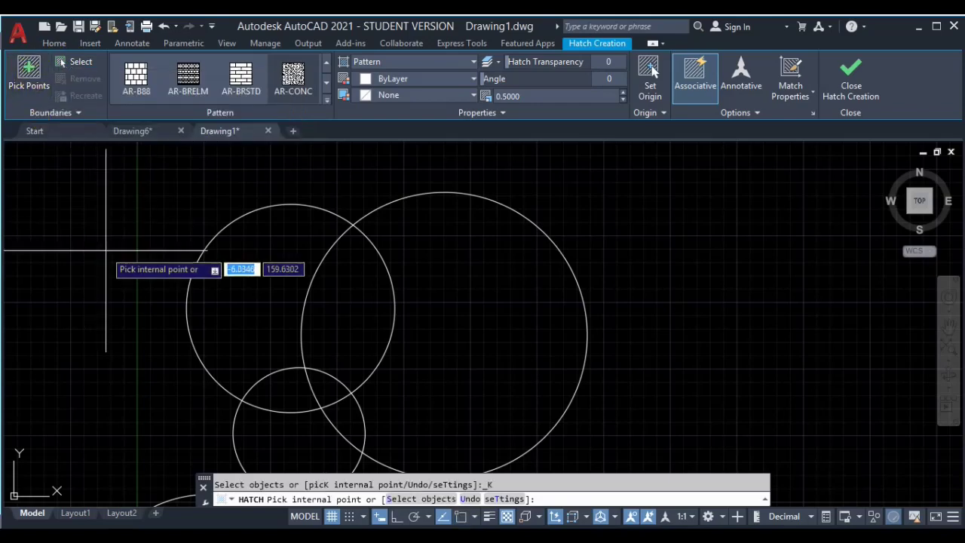
mouse_move(140, 251)
middle_mouse_down()
mouse_move(135, 235)
mouse_move(99, 227)
middle_mouse_up()
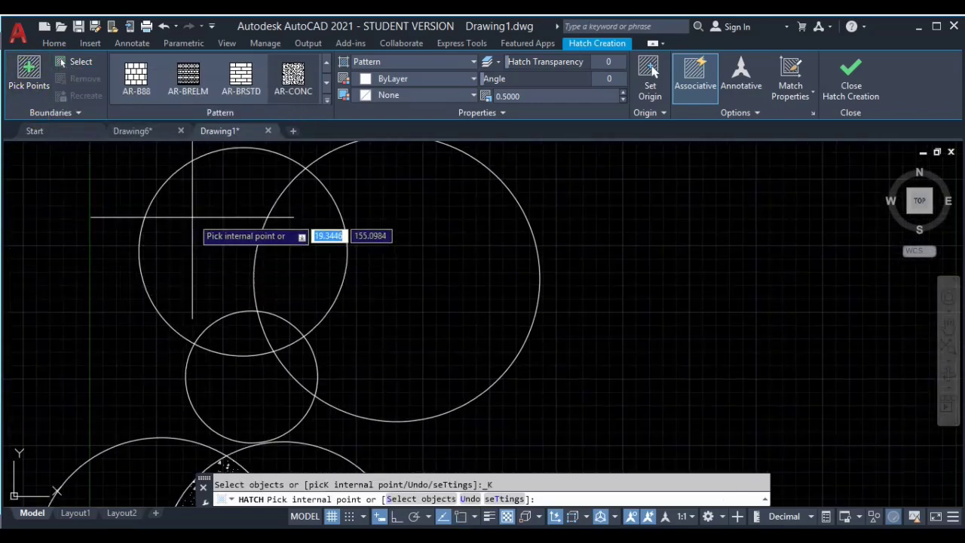
left_click(207, 176)
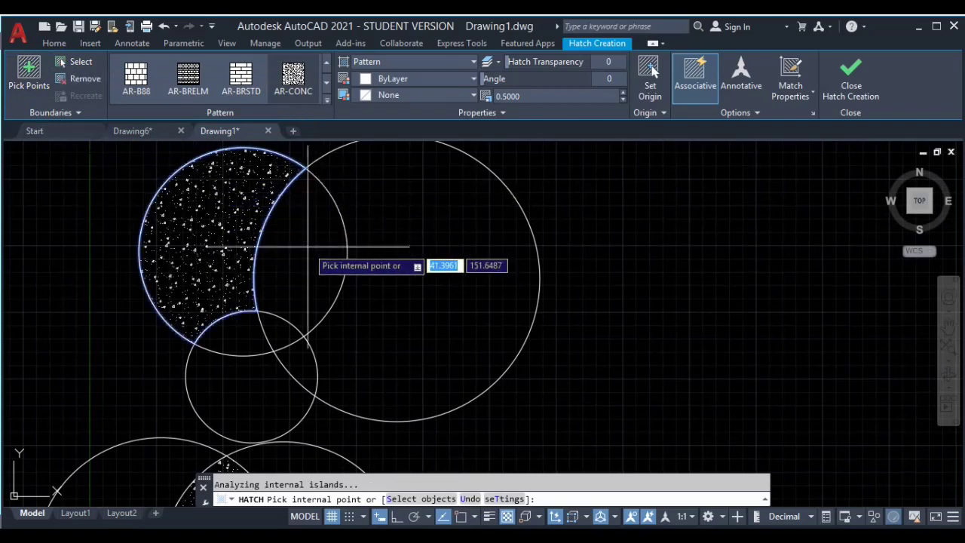
left_click(234, 332)
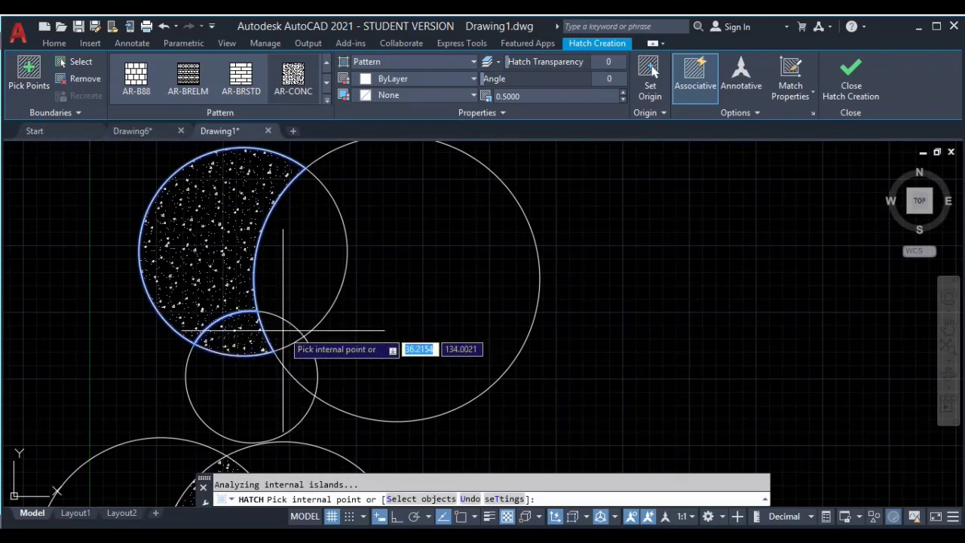
left_click(276, 334)
left_click(302, 279)
middle_click_drag(453, 234, 450, 273)
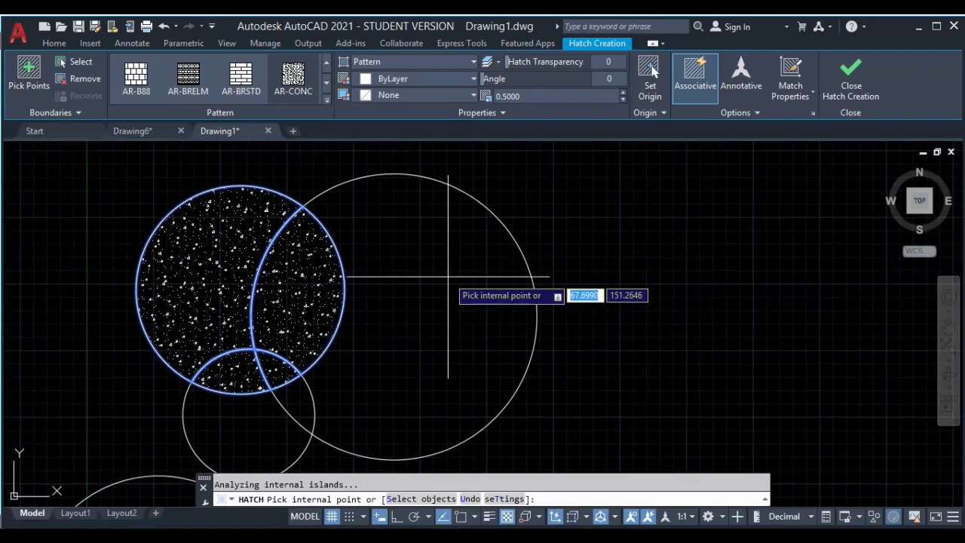
key("Return")
- Delete the large circle and the small lower circle, keeping the hatched medium circle
left_click(513, 192)
left_click(457, 244)
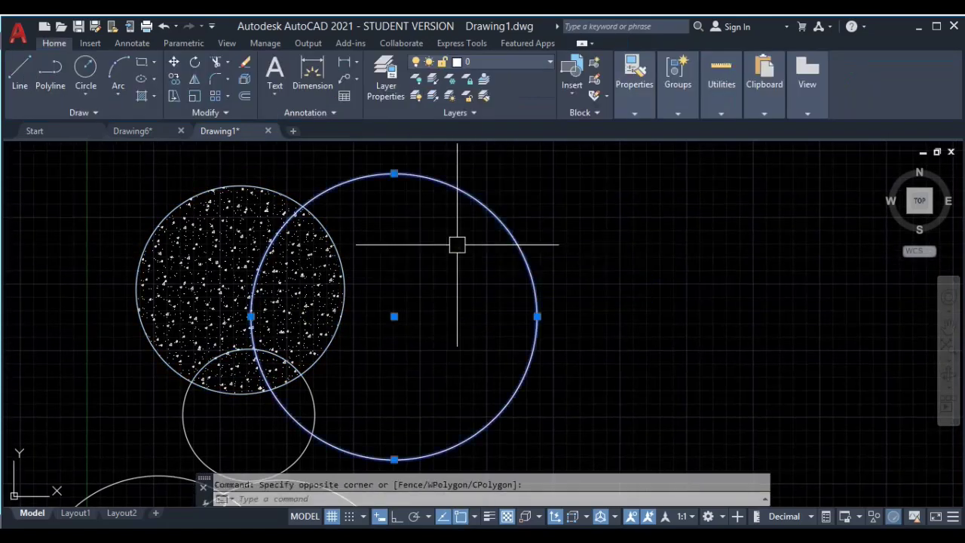
middle_click_drag(402, 424, 411, 370)
key("Delete")
left_click(340, 354)
left_click(196, 452)
key("Delete")
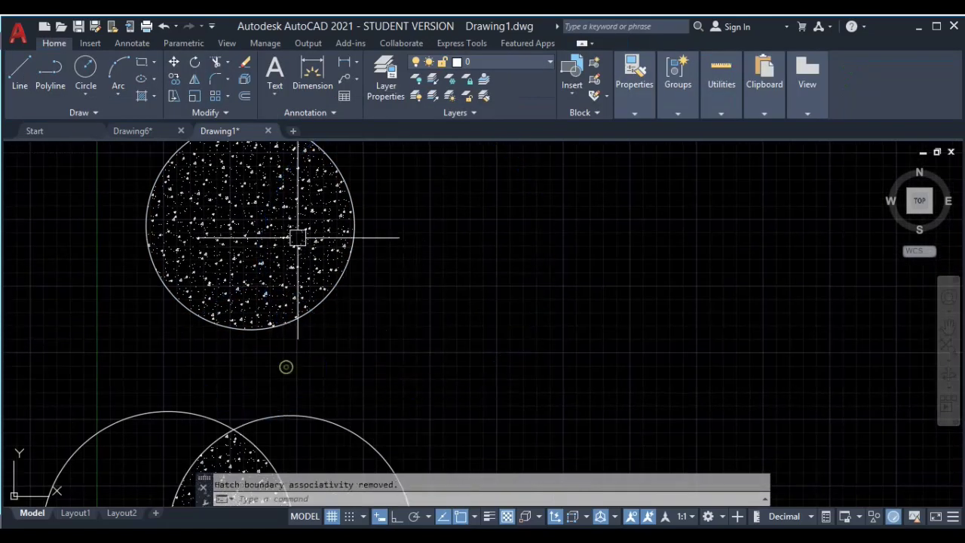
- Select the hatch region in the right part of the remaining circle to inspect its boundary, and clear the selection
left_click(295, 269)
middle_click_drag(261, 292, 309, 357)
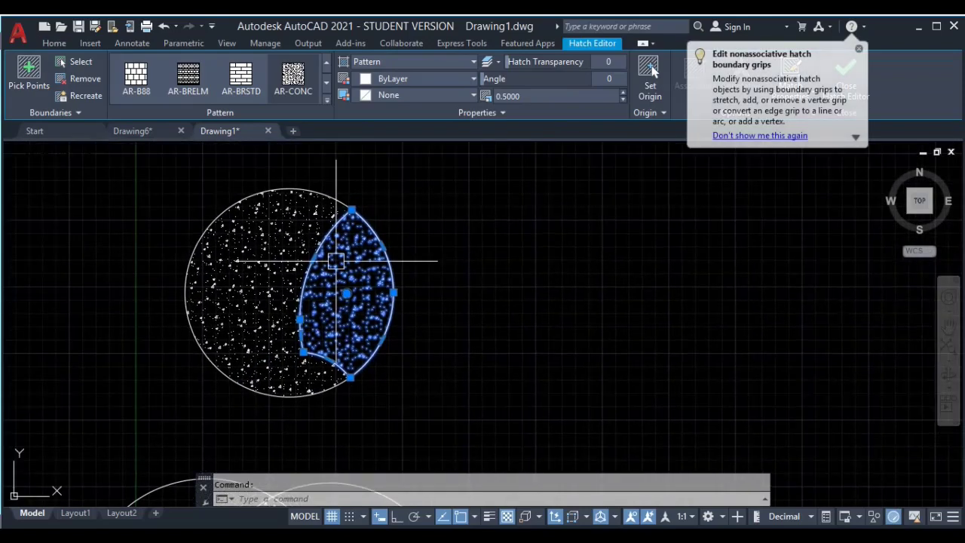
key("Escape")
middle_click_drag(435, 344, 429, 330)
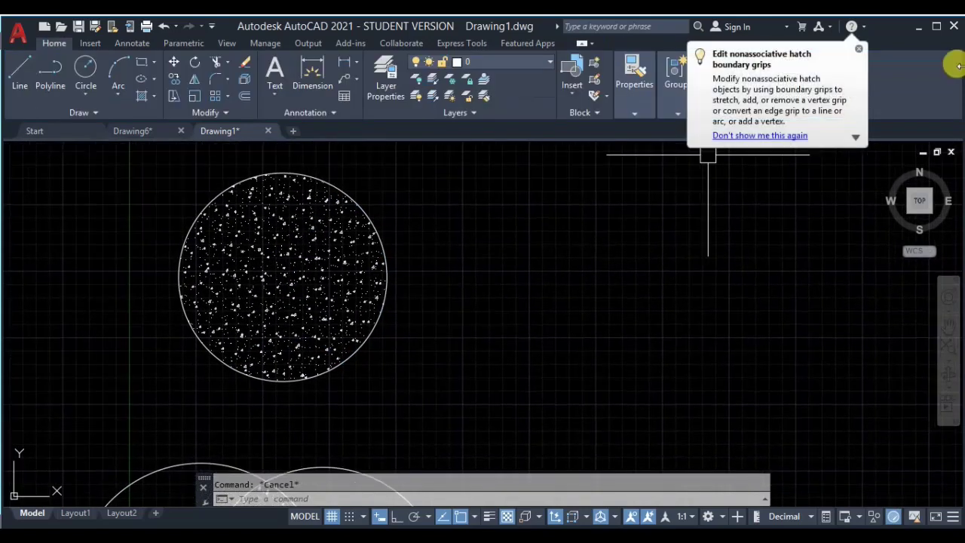
- Draw a nearly square rectangle in the empty area to the right of the hatched circle
scroll(329, 287, "down", 3)
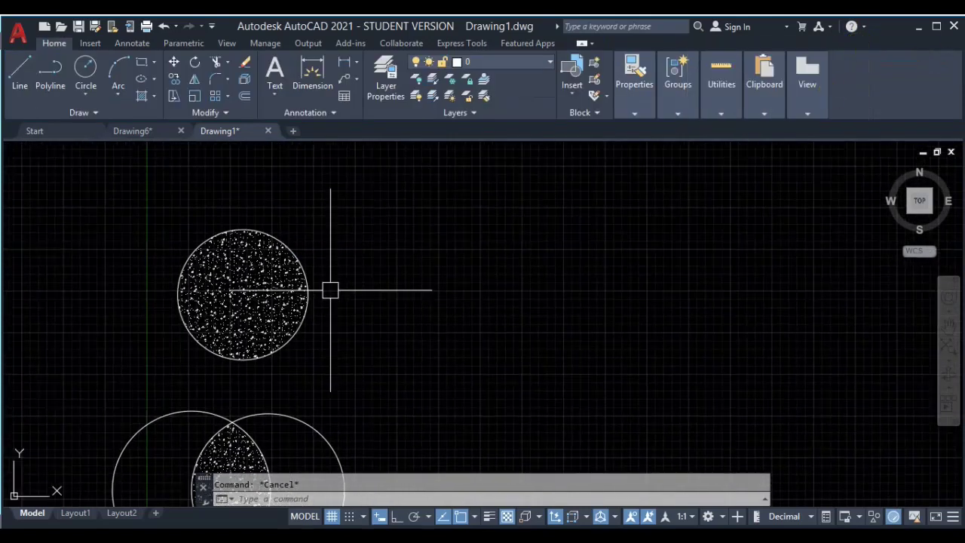
scroll(330, 273, "up", 1)
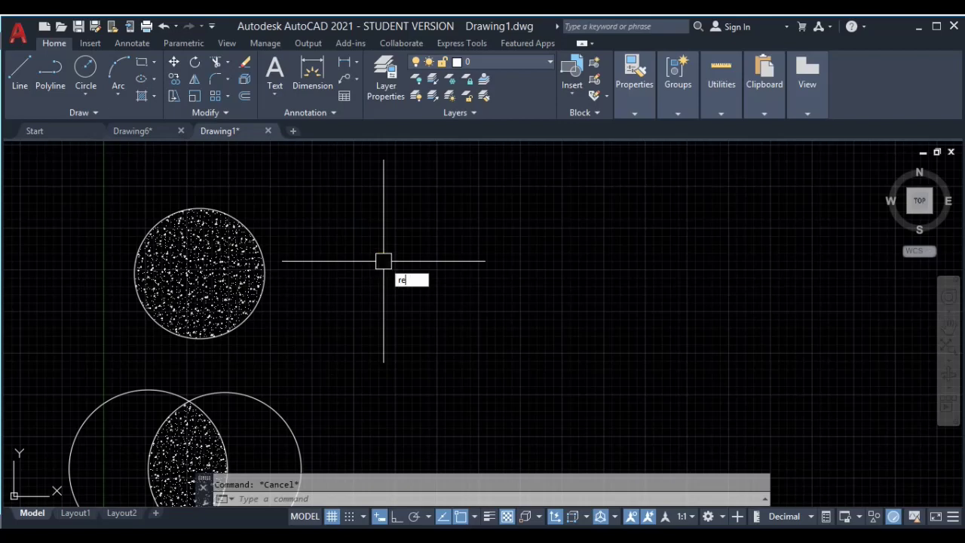
type("c")
key("Return")
left_click(385, 223)
left_click(511, 358)
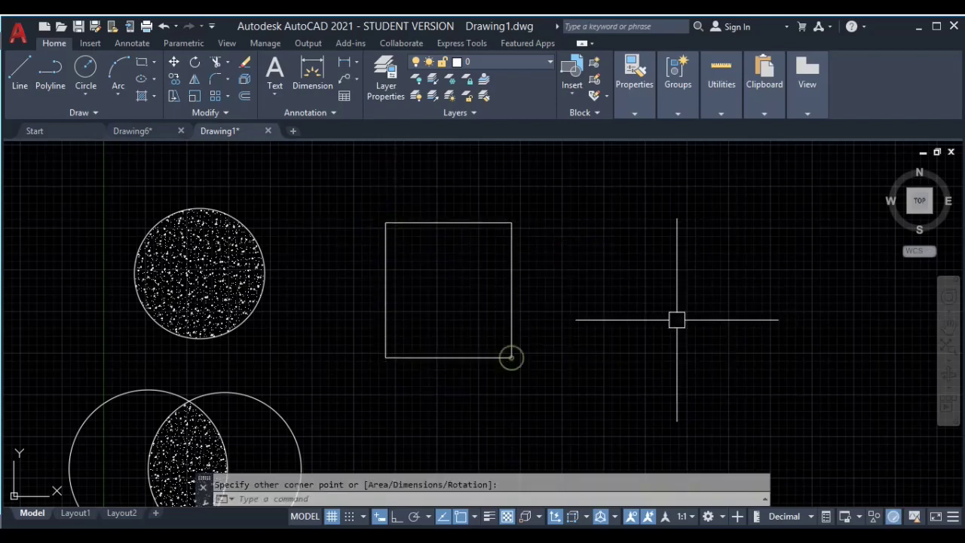
- Draw a second rectangle of similar size to the right of the first one, leaving a gap between them
middle_click_drag(676, 319, 394, 322)
type("c")
key("Return")
left_click(363, 219)
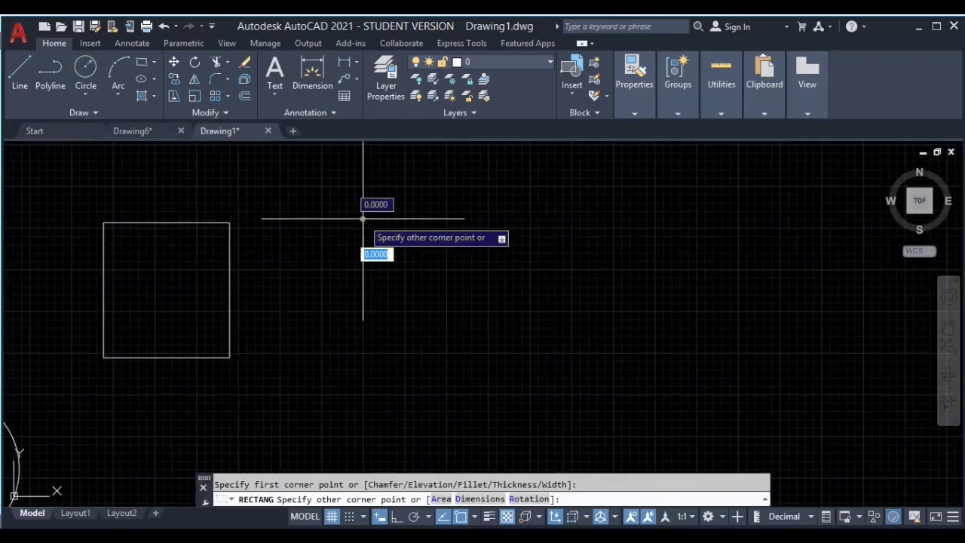
left_click(488, 355)
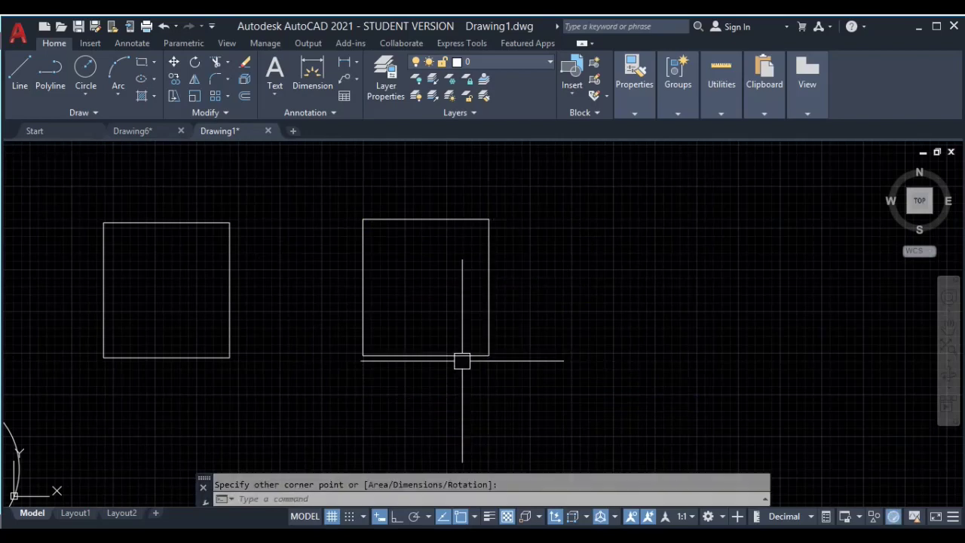
- Hatch the left rectangle with AR-CONC, keeping the Associative option on
type("h")
key("Return")
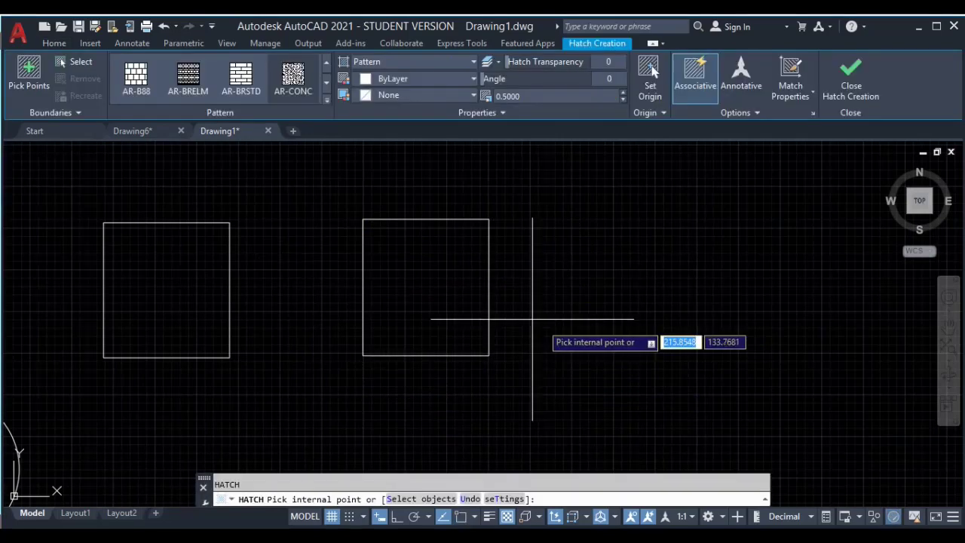
left_click(166, 265)
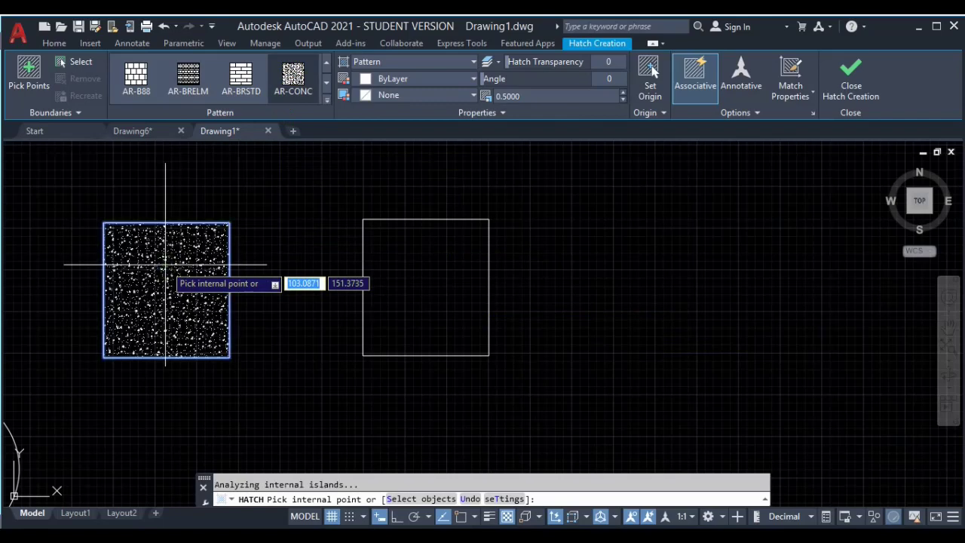
left_click(702, 94)
left_click(698, 90)
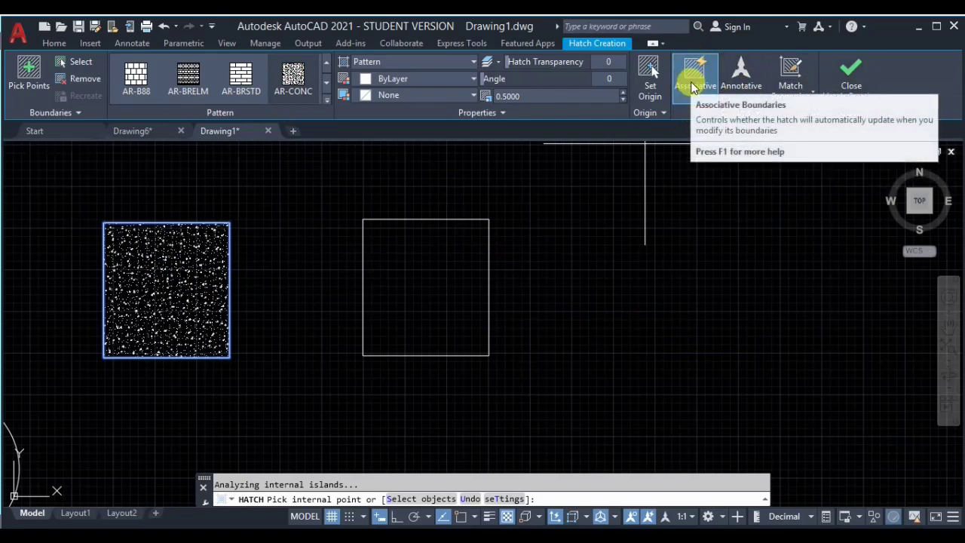
left_click(855, 83)
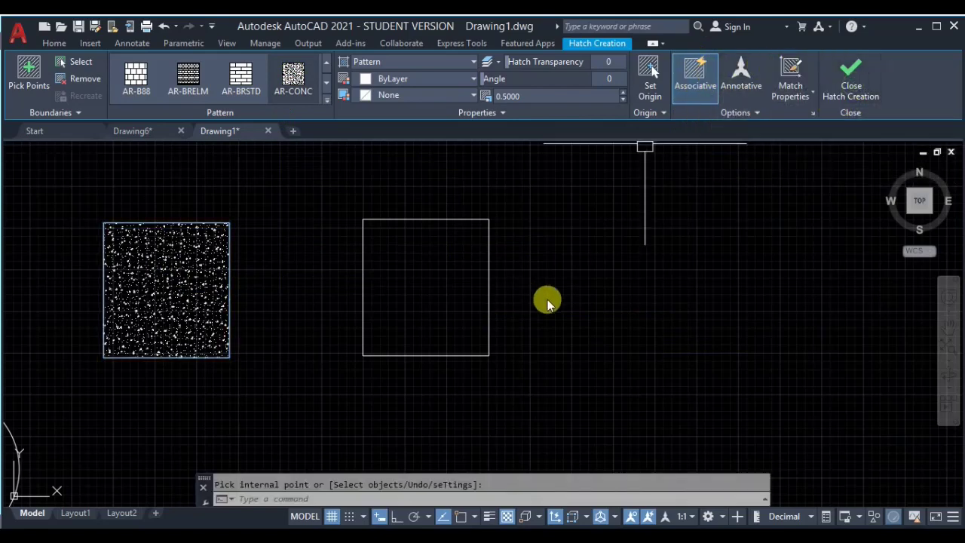
- Hatch the right rectangle with AR-CONC, with the Associative option turned off
key("Return")
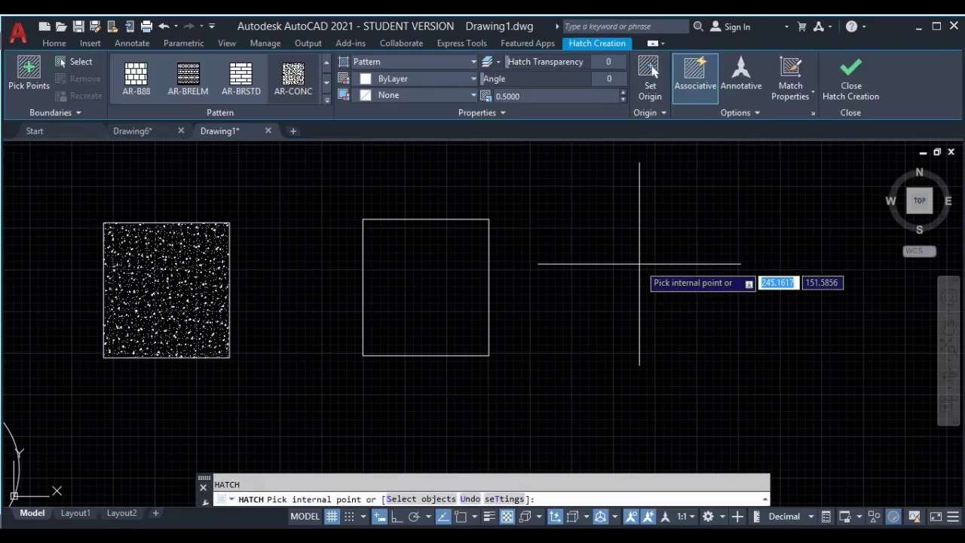
left_click(694, 90)
left_click(426, 285)
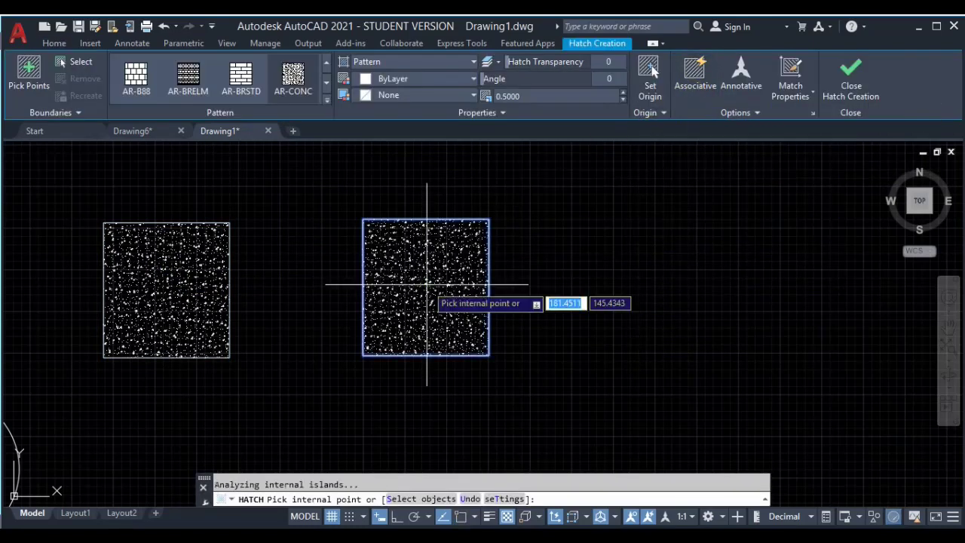
left_click(837, 90)
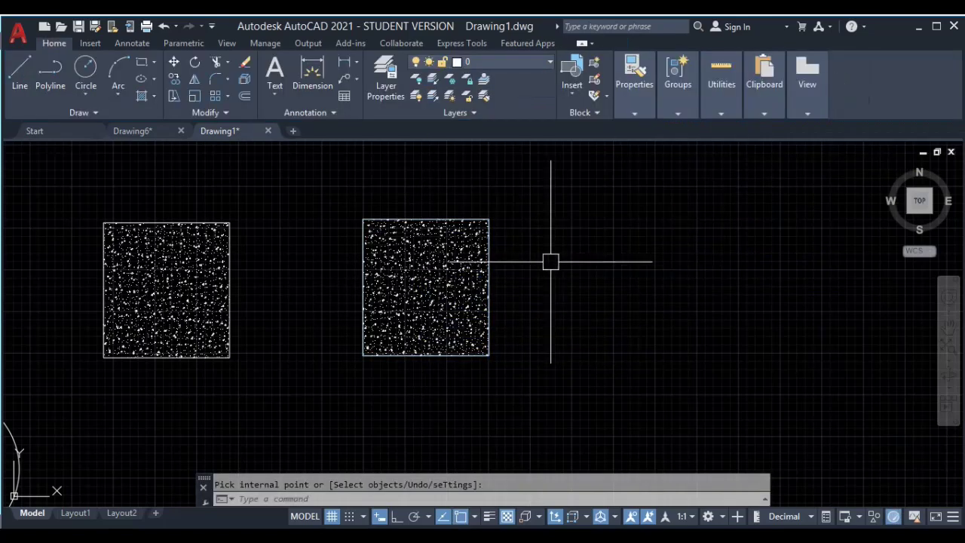
middle_click_drag(529, 245, 574, 270)
middle_click_drag(195, 250, 318, 264)
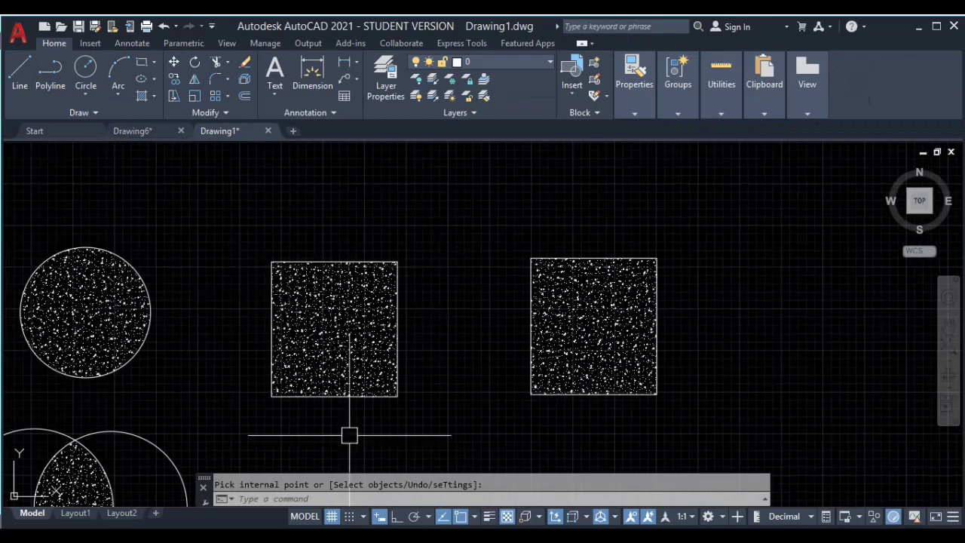
- Stretch the upper-right corner of the associatively hatched rectangle up and outward into an irregular quadrilateral
left_click(348, 259)
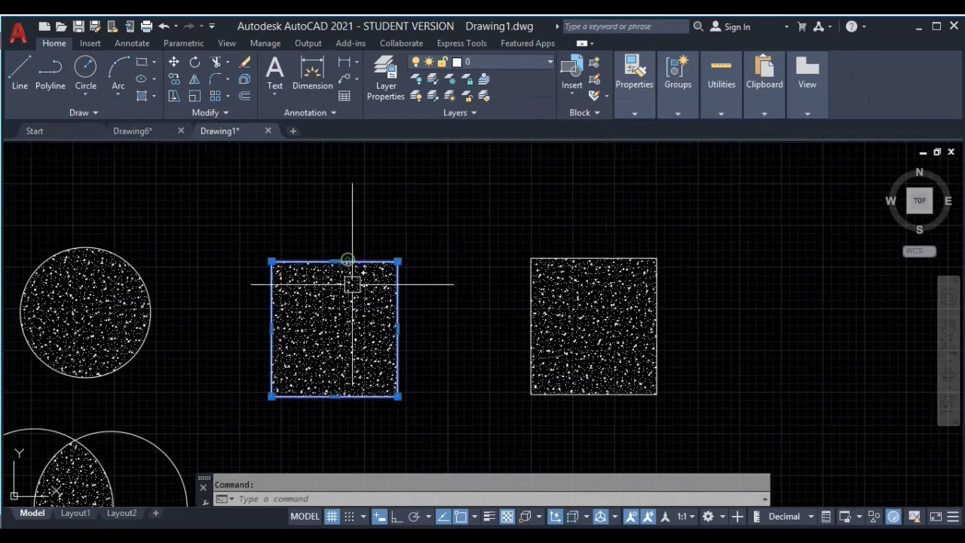
left_click(397, 261)
left_click(450, 158)
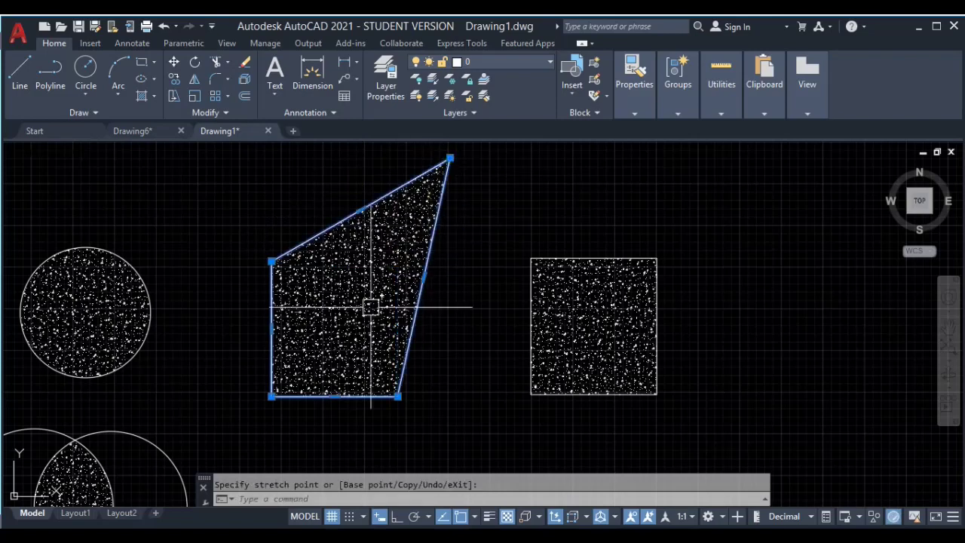
middle_click_drag(514, 277, 475, 265)
key("Escape")
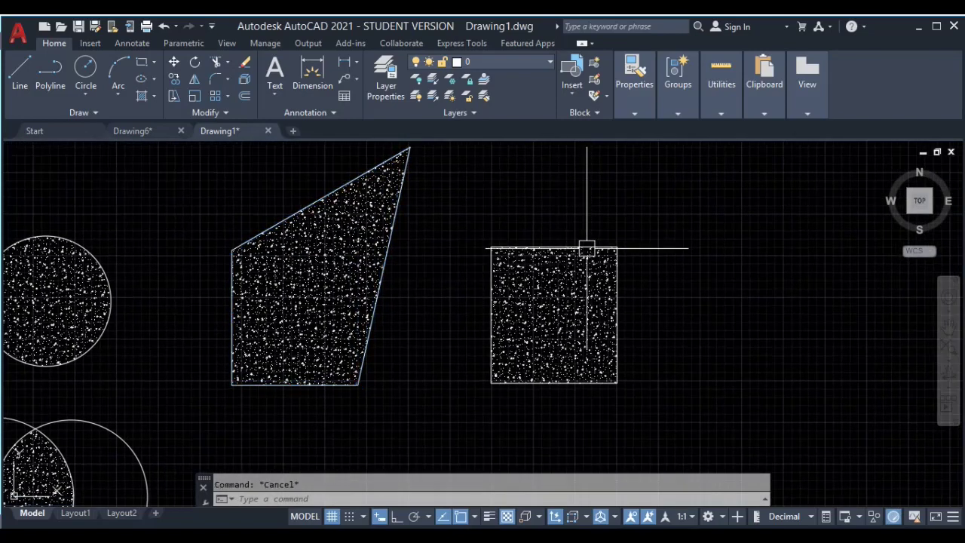
- Stretch the upper-right corner of the non-associatively hatched rectangle's boundary up and outward
left_click(585, 248)
left_click(617, 245)
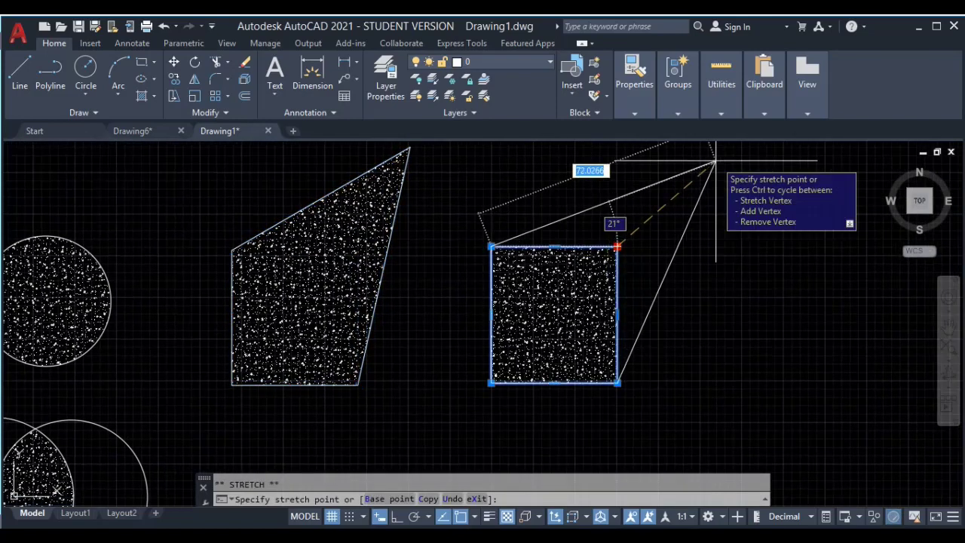
left_click(714, 162)
scroll(506, 276, "down", 2)
key("Escape")
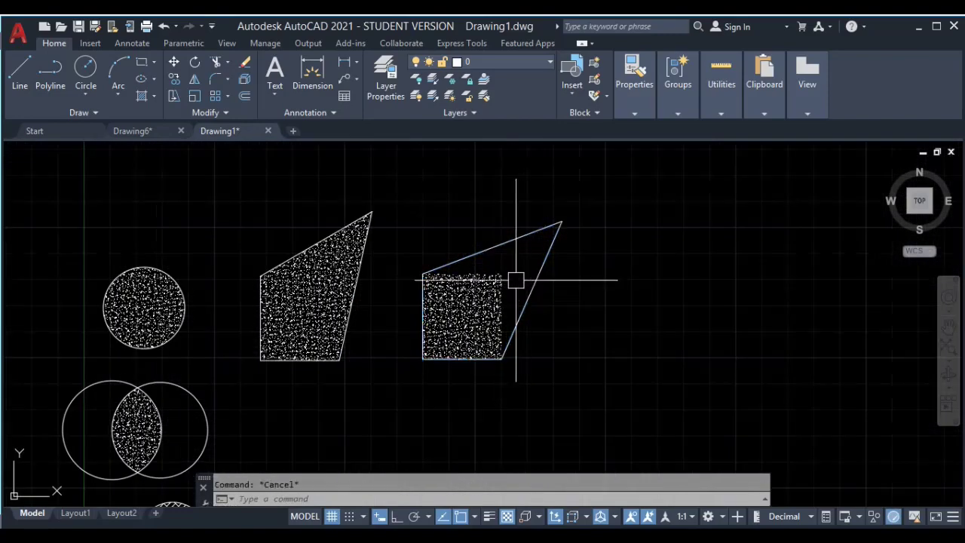
- Draw an upright rectangle in the empty area to the right of the two stretched shapes
middle_click_drag(565, 273, 466, 258)
type("rec")
key("Return")
left_click(474, 210)
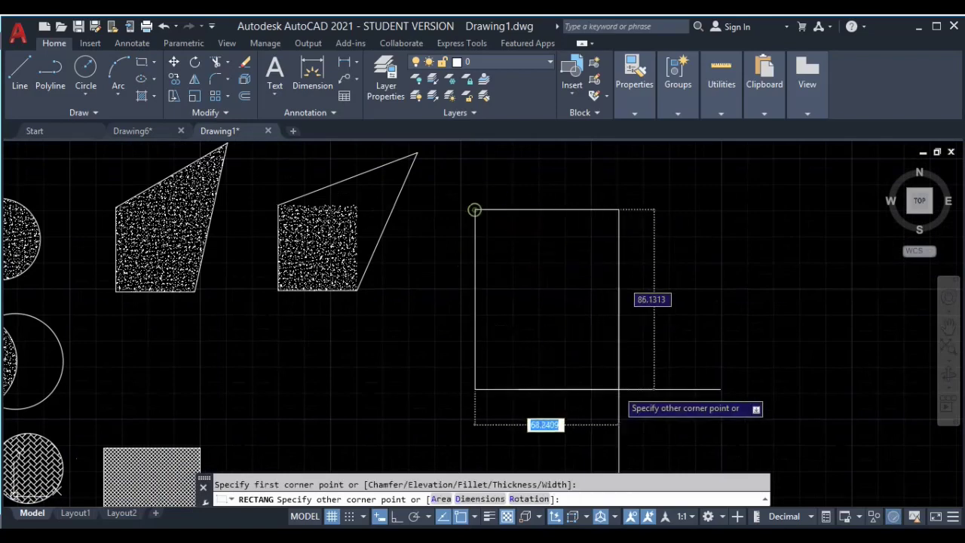
left_click(594, 374)
- Draw two more separate rectangles in a row to the right of the new one, with gaps between them
middle_click_drag(748, 325, 680, 318)
type("rec")
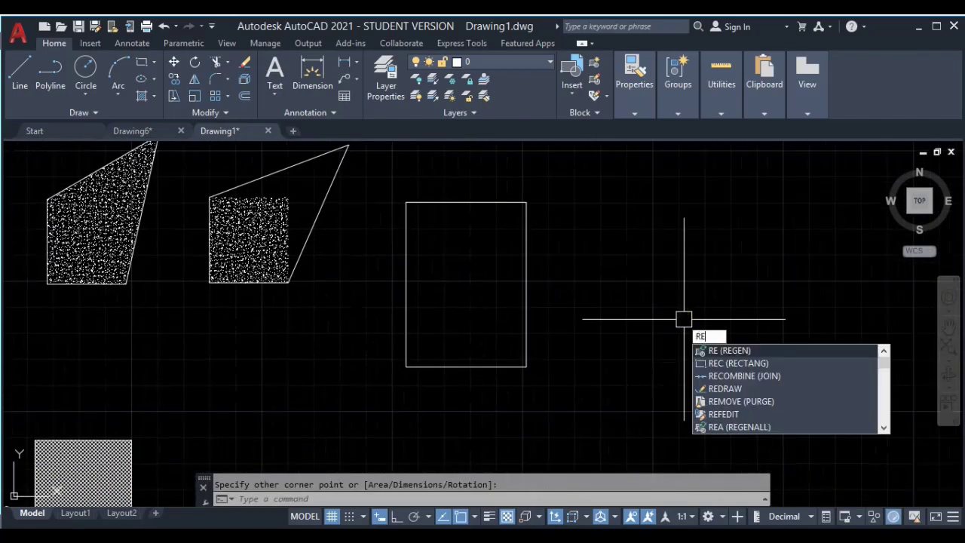
key("Return")
left_click(641, 208)
middle_click_drag(749, 354, 508, 351)
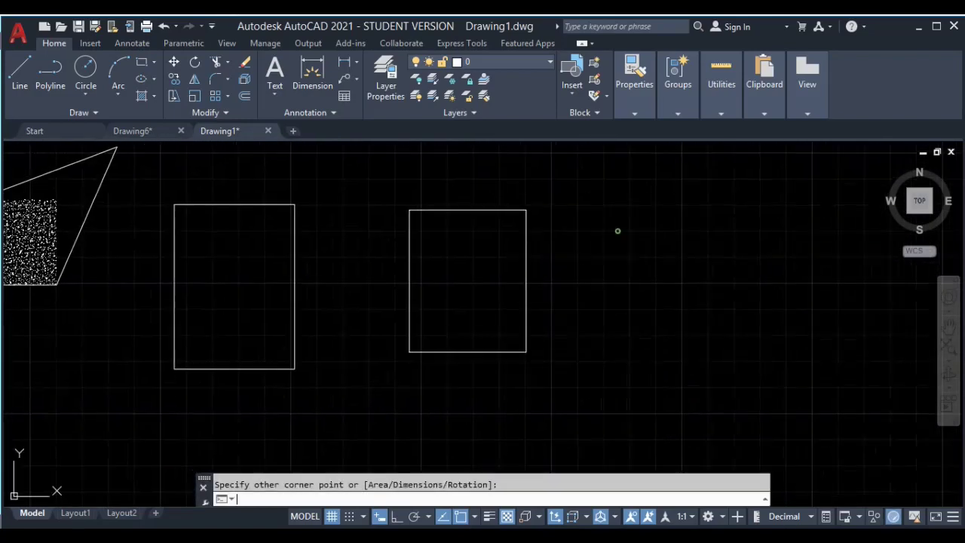
key("Return")
left_click(618, 231)
left_click(758, 380)
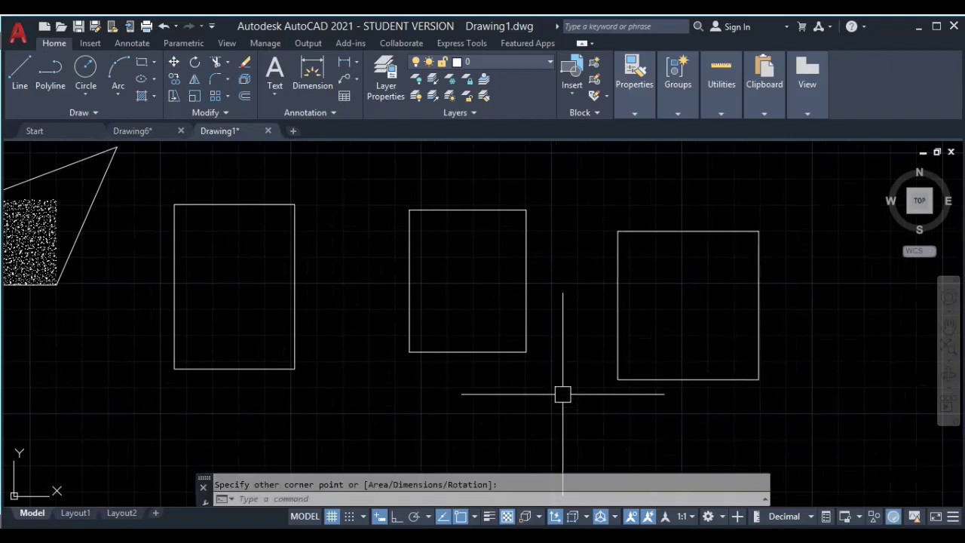
- Hatch all three new rectangles with one AR-CONC hatch, leaving Create Separate Hatches off, and delete that hatch
left_click(141, 95)
left_click(693, 87)
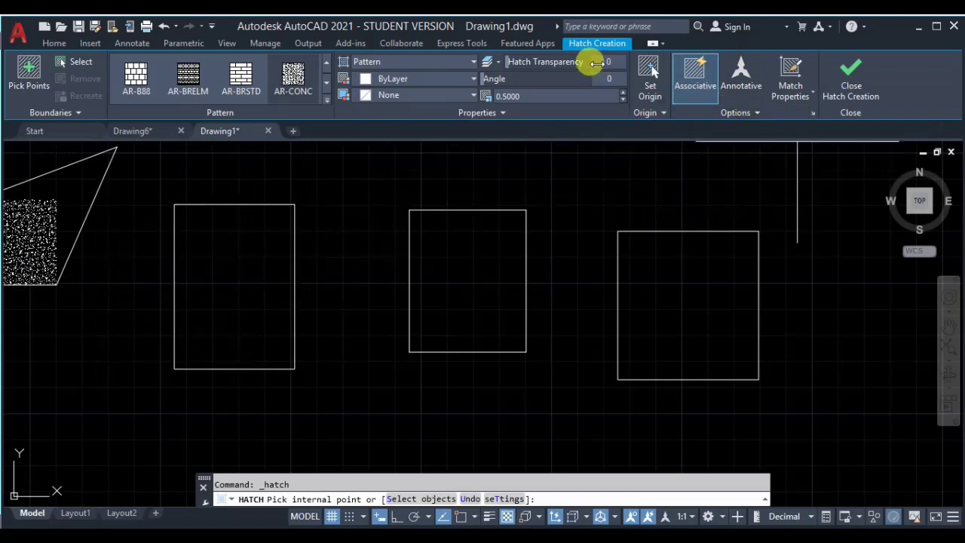
left_click(731, 117)
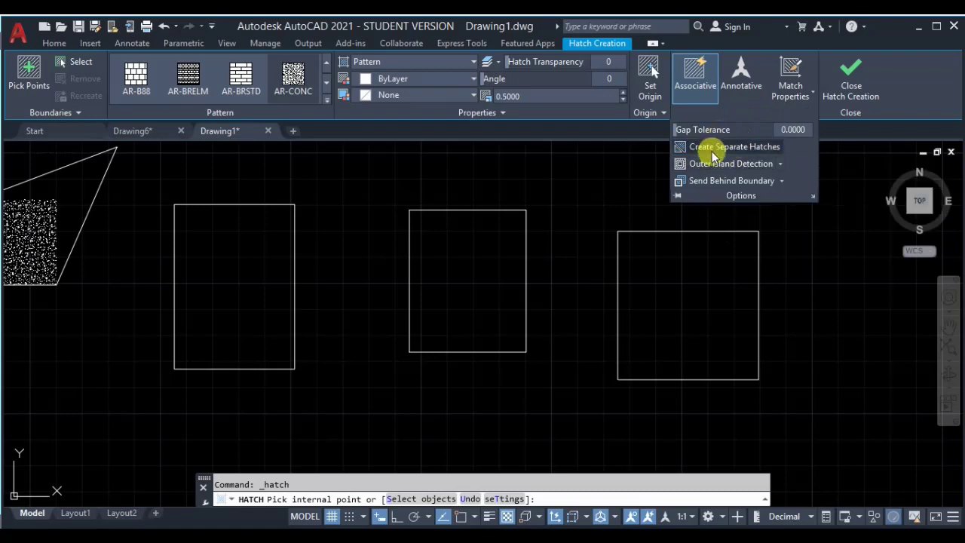
left_click(234, 279)
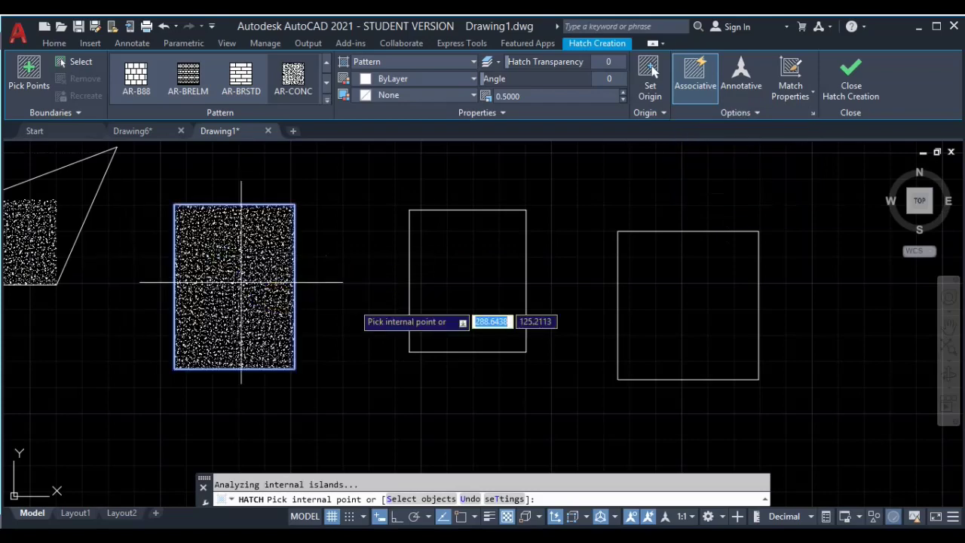
left_click(469, 277)
left_click(681, 279)
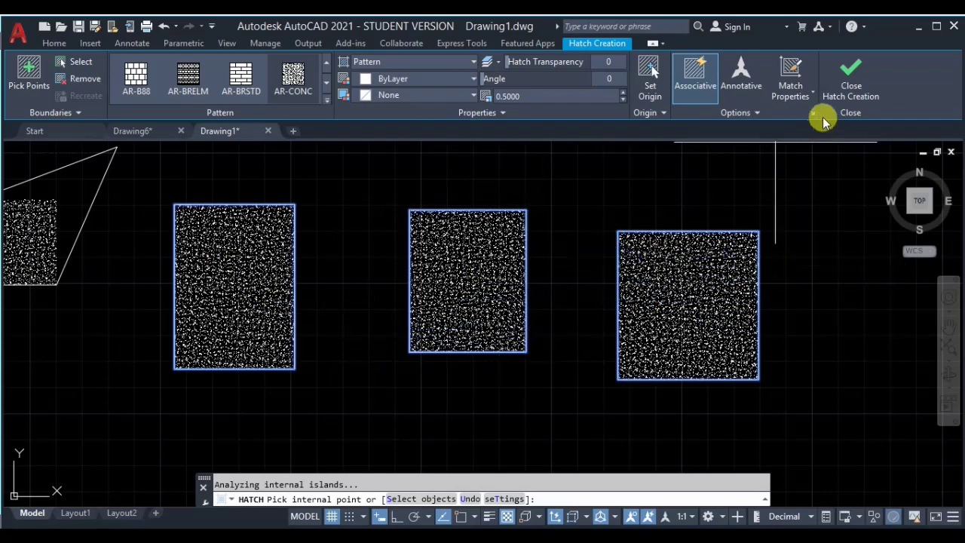
left_click(850, 75)
left_click(691, 289)
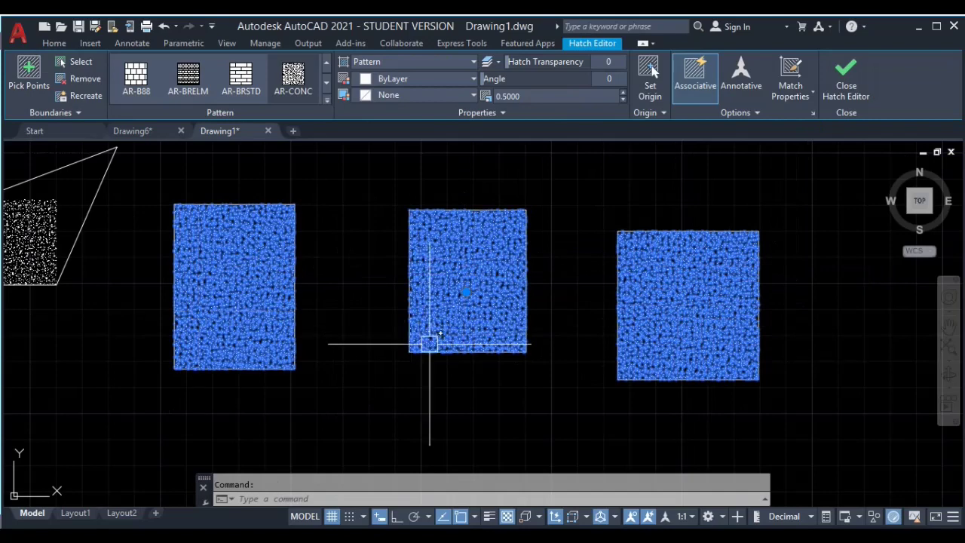
key("Delete")
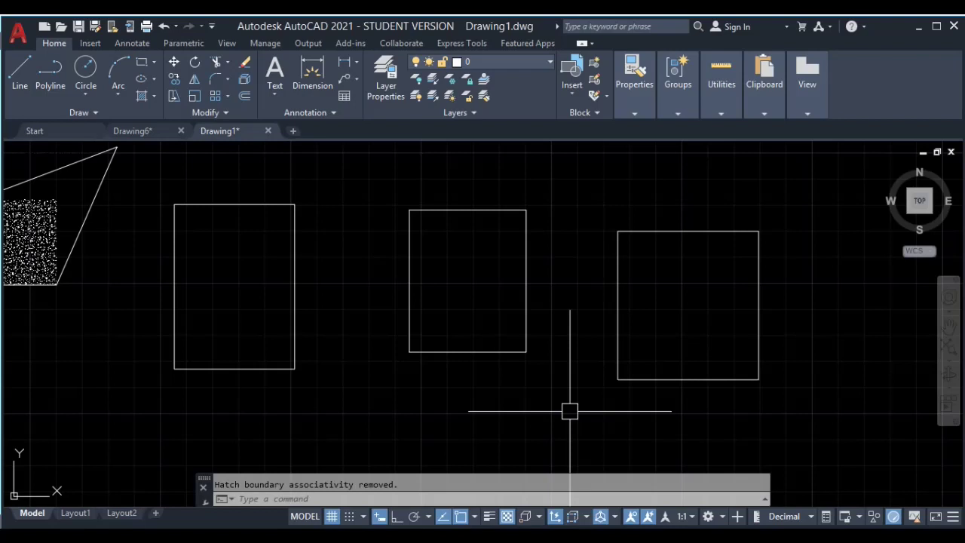
- Hatch the three rectangles with AR-CONC in one command, with Create Separate Hatches turned on
type("h")
key("Return")
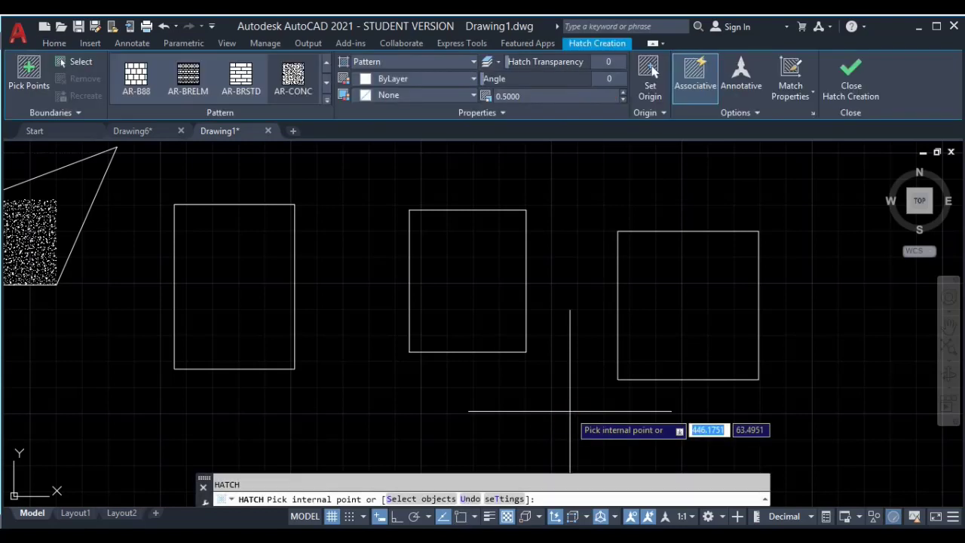
left_click(712, 112)
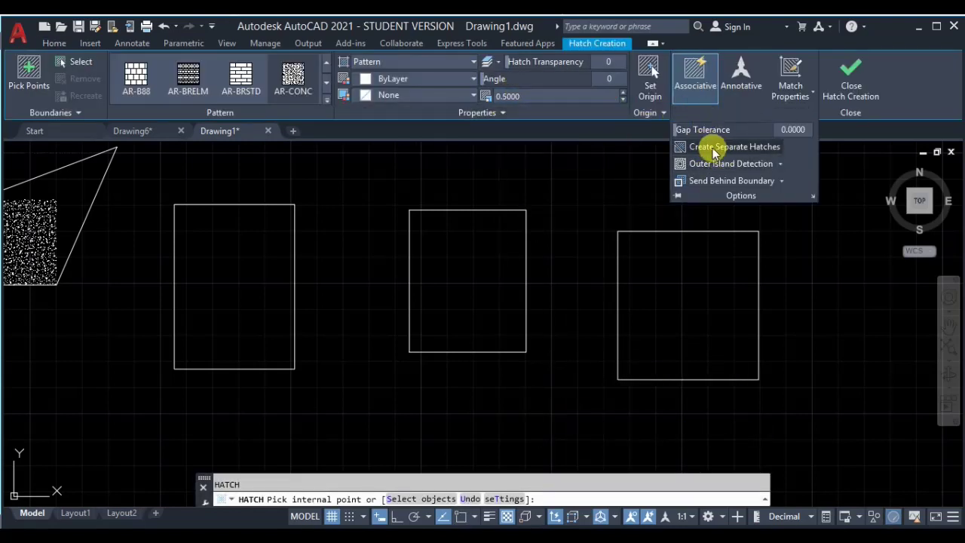
left_click(708, 146)
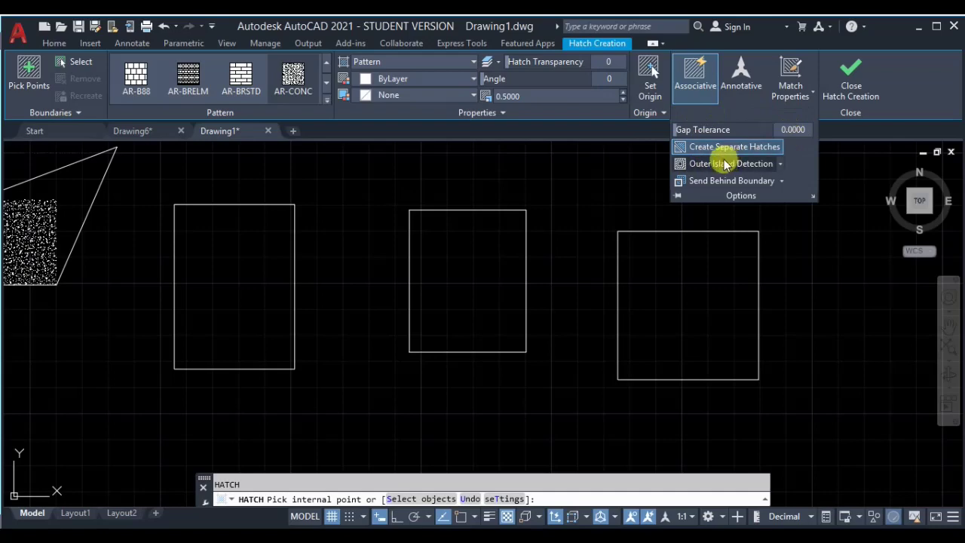
left_click(236, 302)
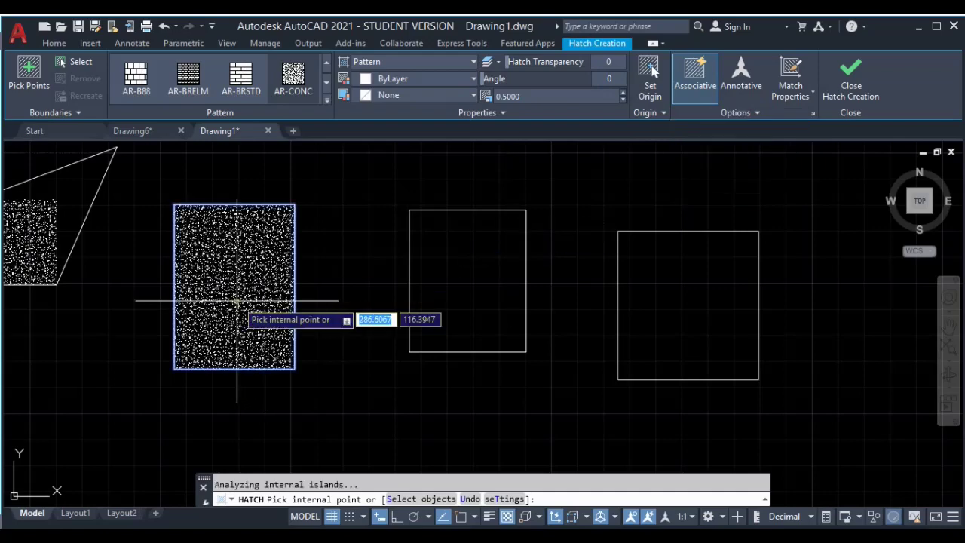
left_click(481, 276)
left_click(720, 310)
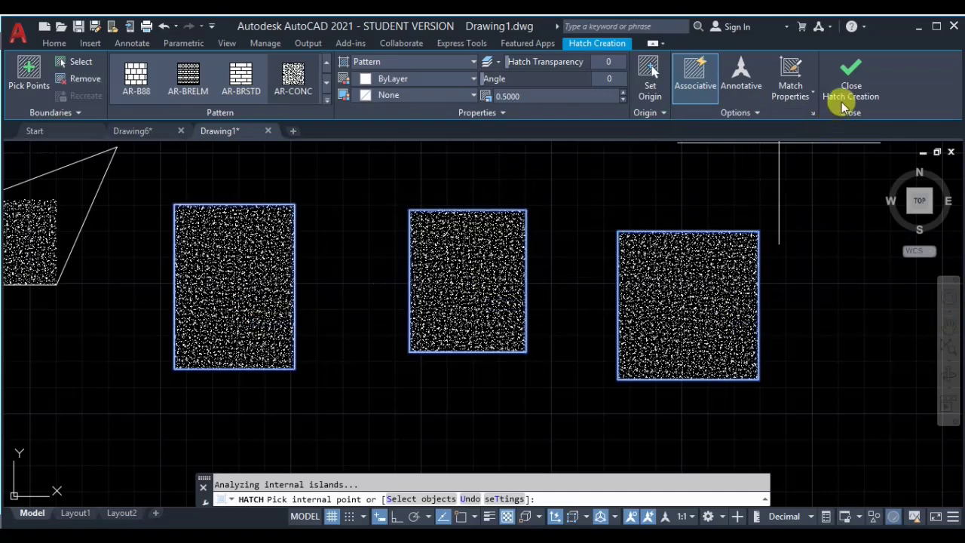
left_click(851, 74)
- Delete the separate hatches one by one from the right, middle and left rectangles
left_click(651, 326)
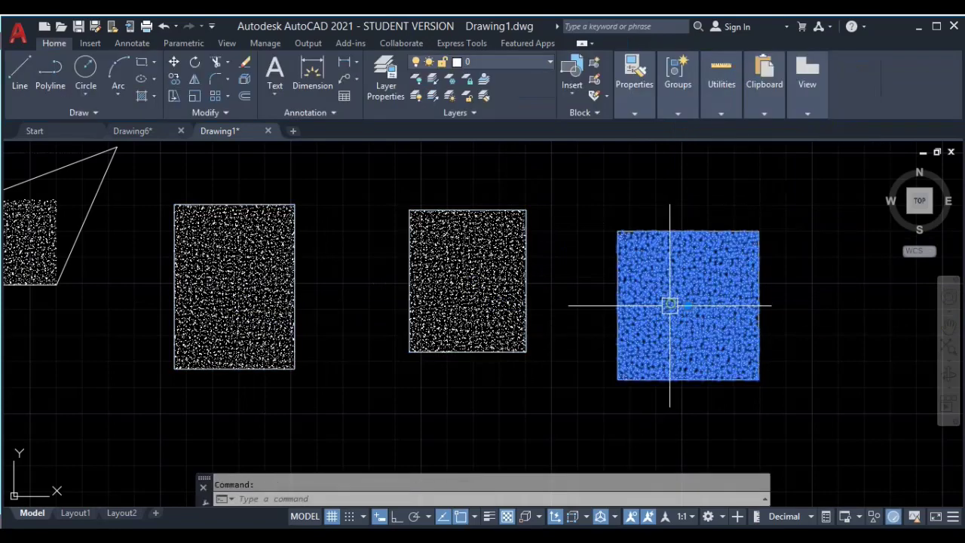
key("Delete")
left_click(454, 280)
key("Delete")
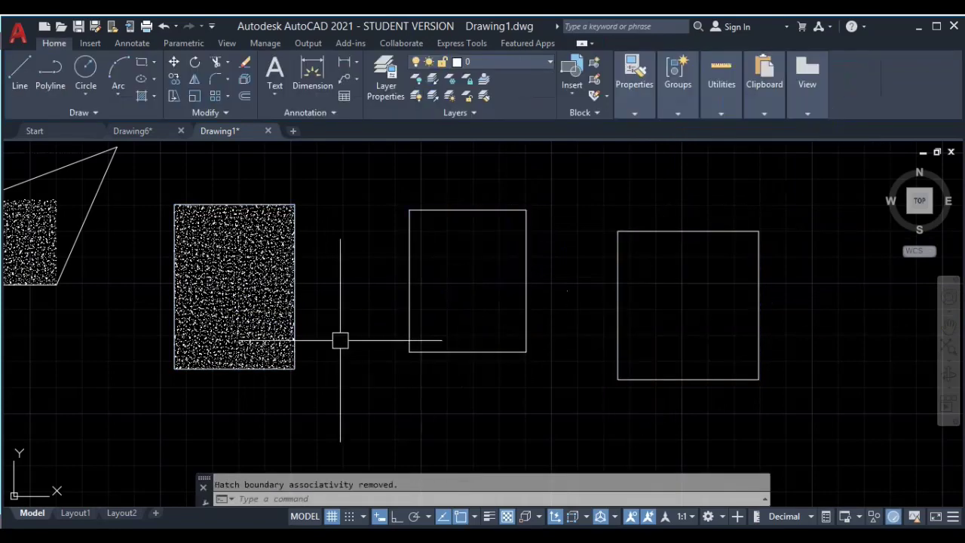
left_click(250, 293)
key("Delete")
- Delete the non-associative hatch from the second stretched shape, keeping its outline
middle_click_drag(52, 290, 268, 296)
left_click(252, 243)
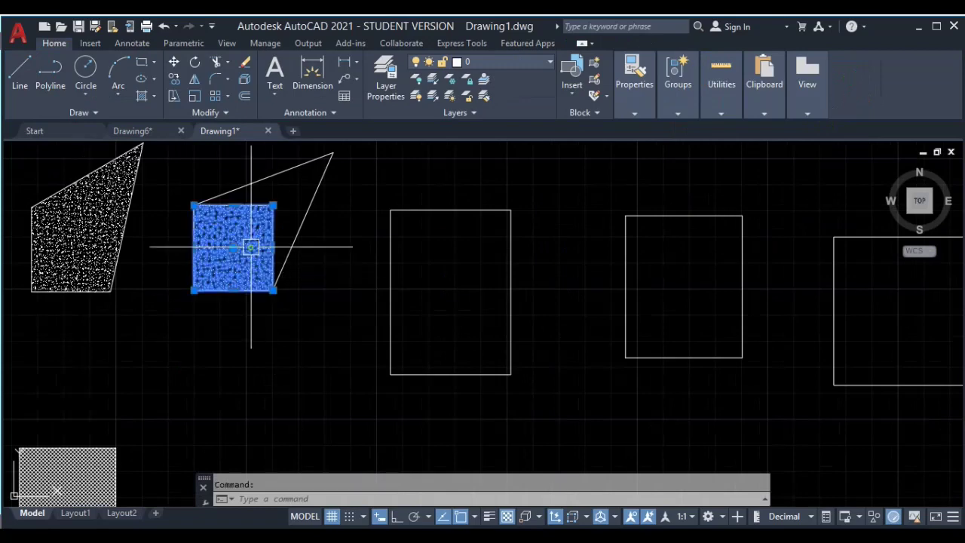
key("Delete")
scroll(411, 304, "down", 4)
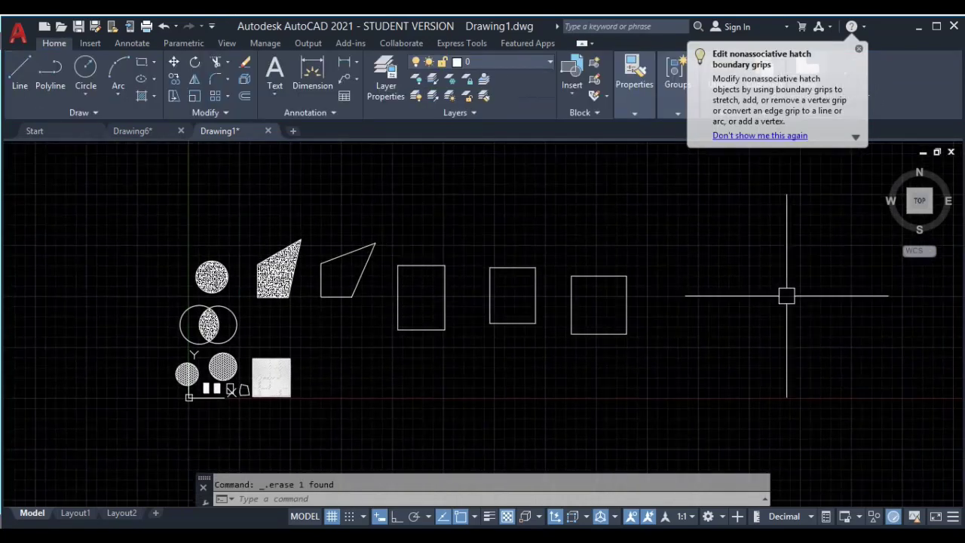
middle_click_drag(273, 276, 322, 214)
middle_click_drag(375, 228, 334, 271)
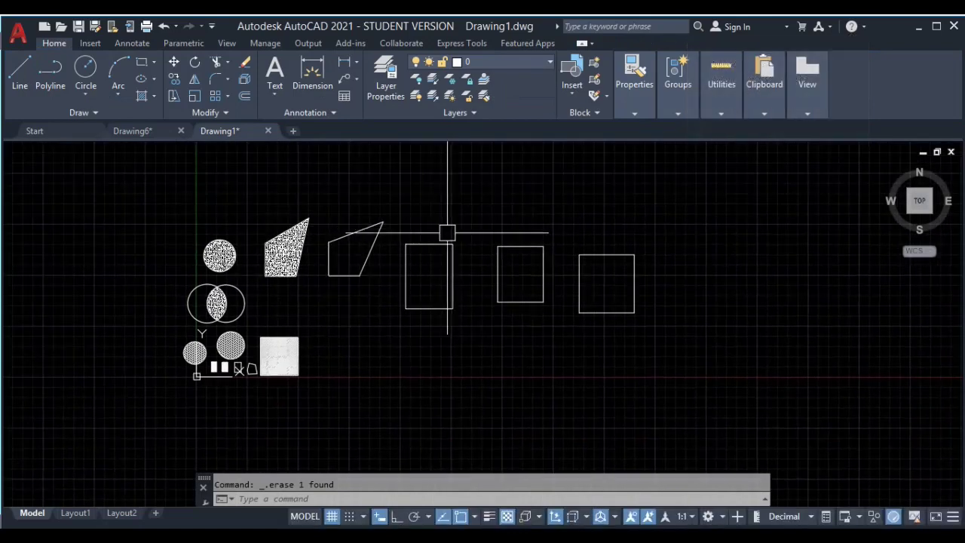
- Hatch the middle of the three rectangles with the AR-CONC pattern in colour 242,103,34
key("Escape")
type("h")
key("Return")
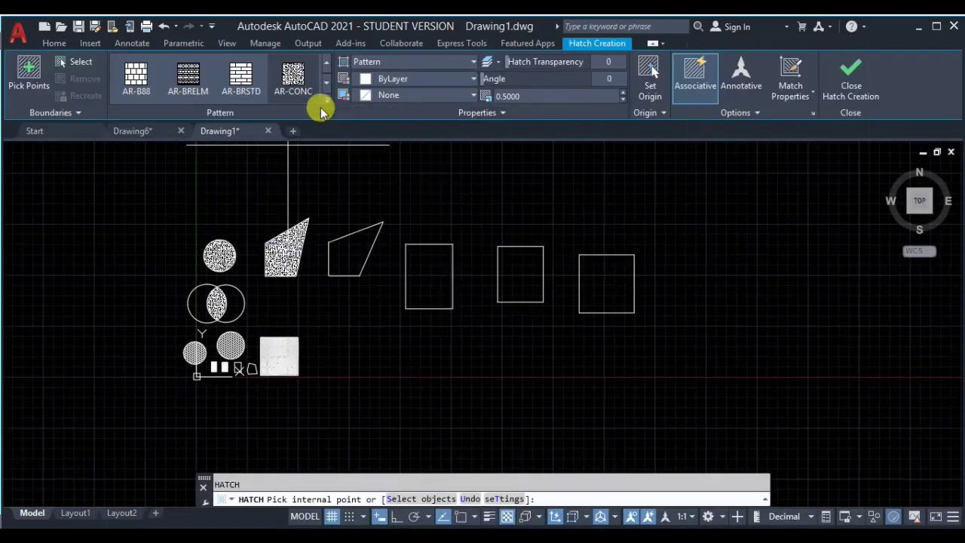
left_click(326, 106)
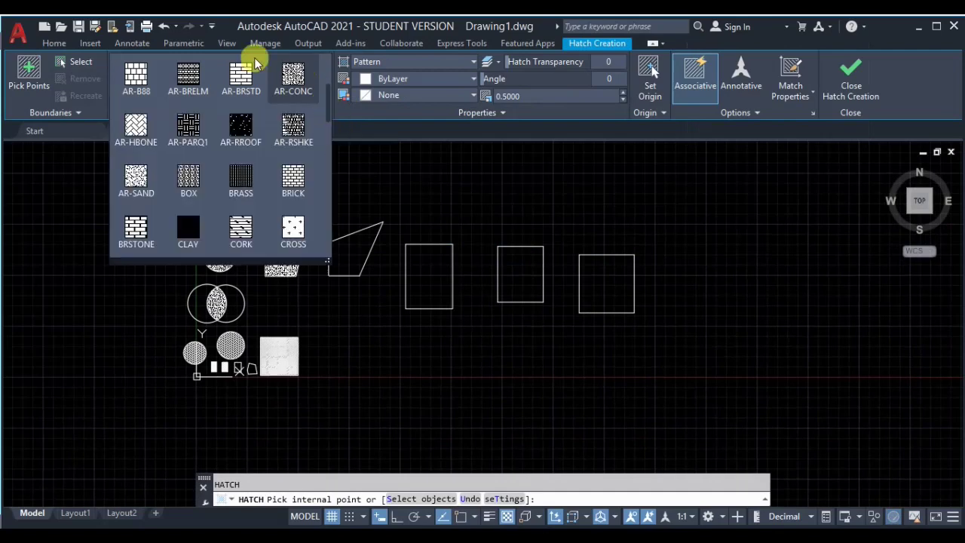
left_click(324, 113)
left_click(326, 101)
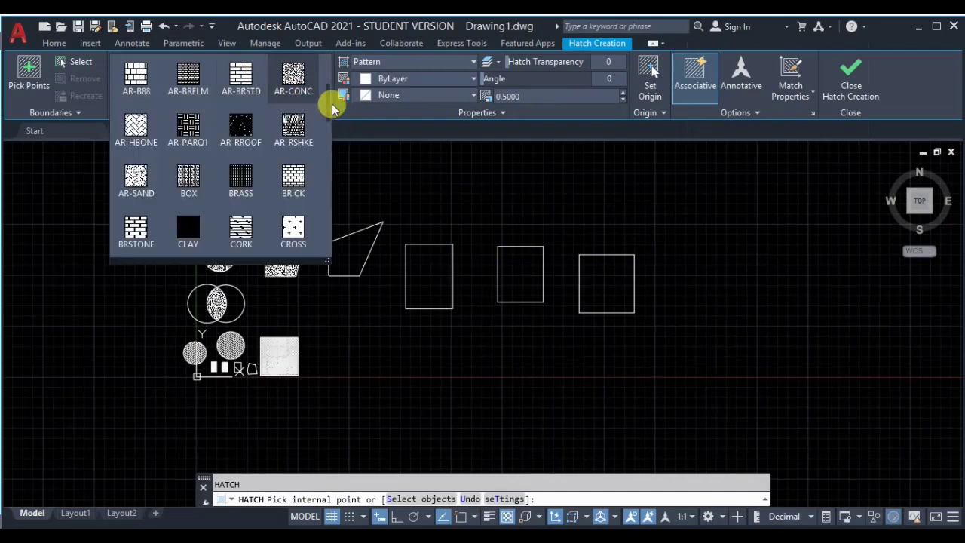
mouse_move(327, 98)
left_mouse_down()
mouse_move(316, 242)
mouse_move(327, 95)
left_mouse_up()
scroll(327, 95, "down", 2)
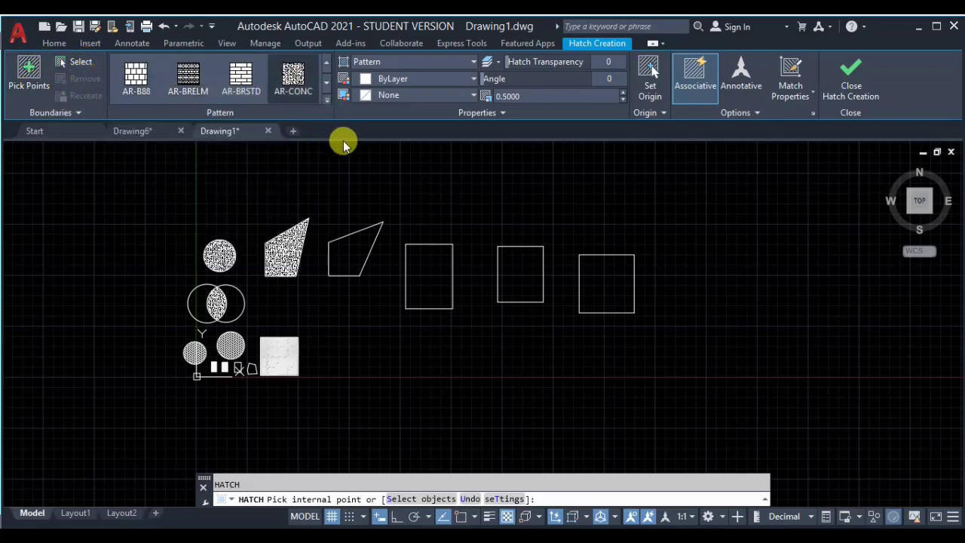
left_click(397, 78)
left_click(387, 169)
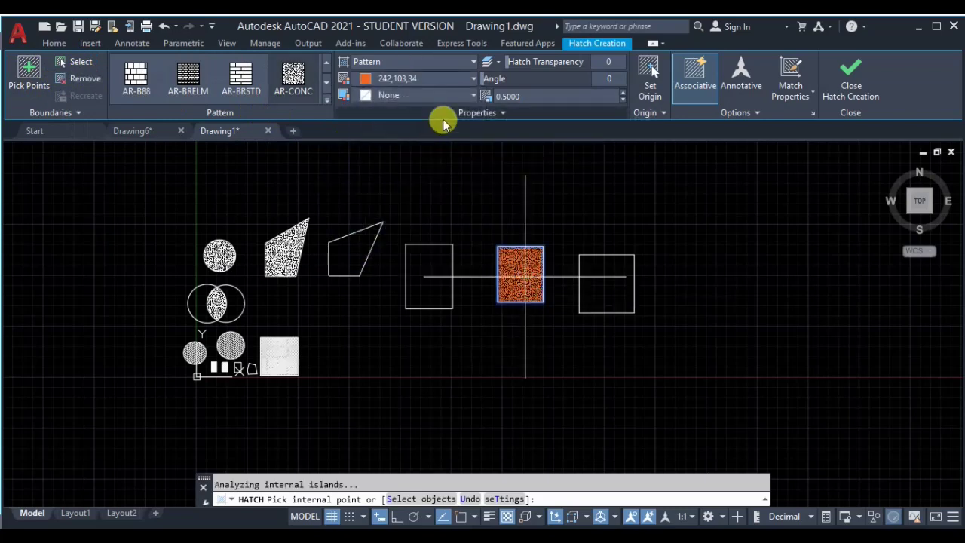
- Set the middle rectangle's hatch colour to ByLayer and change its pattern to SOLID
left_click(413, 78)
left_click(402, 100)
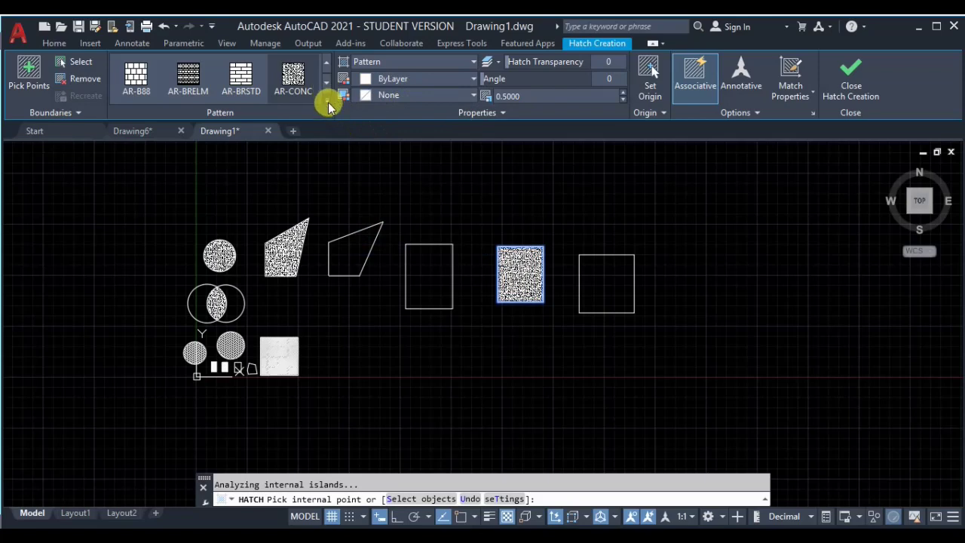
left_click(328, 101)
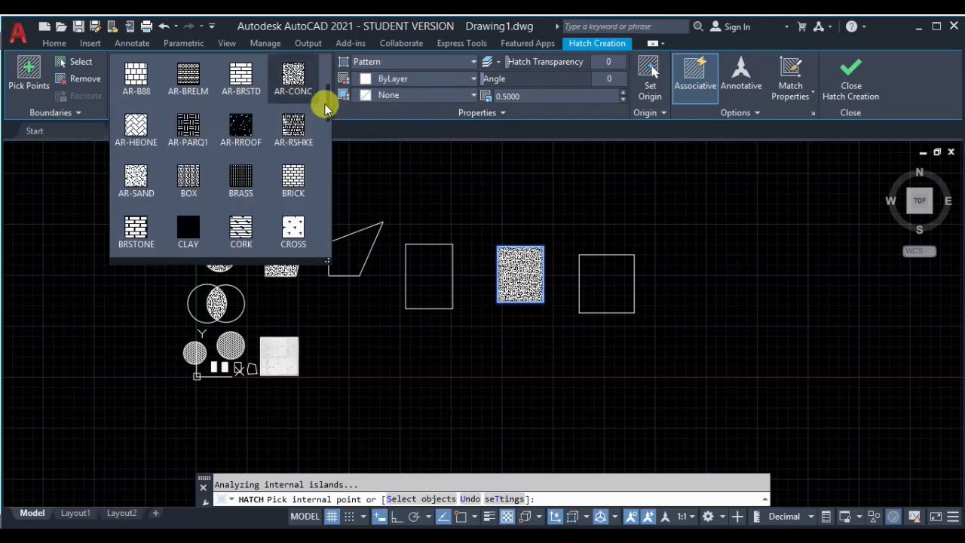
left_click_drag(328, 109, 334, 65)
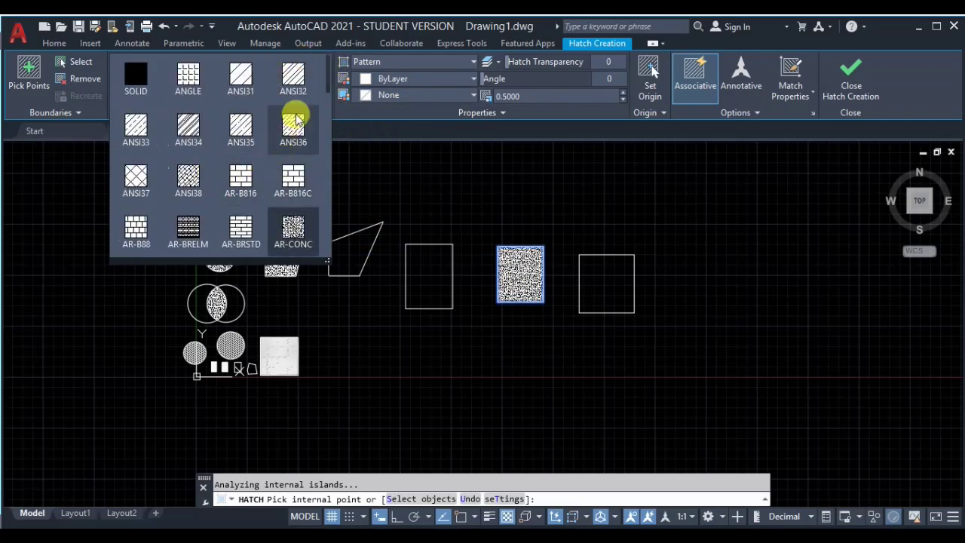
left_click(136, 79)
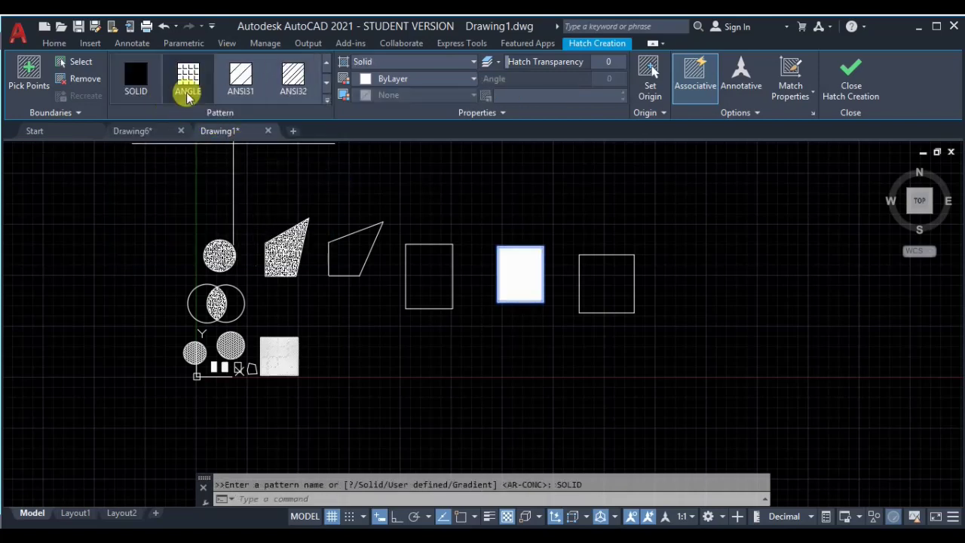
- Set the middle rectangle's solid hatch colour to 205,32,39 and finish the hatch
left_click(425, 82)
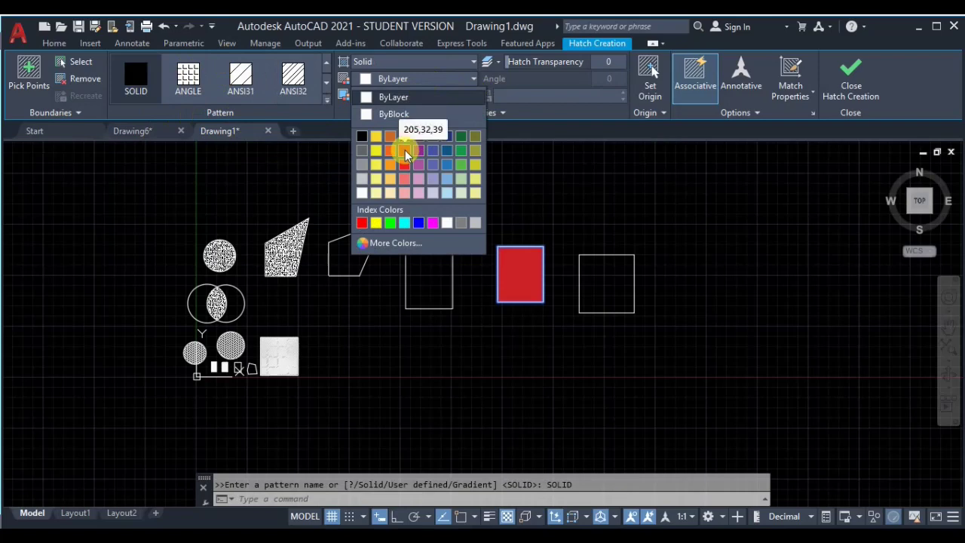
left_click(404, 150)
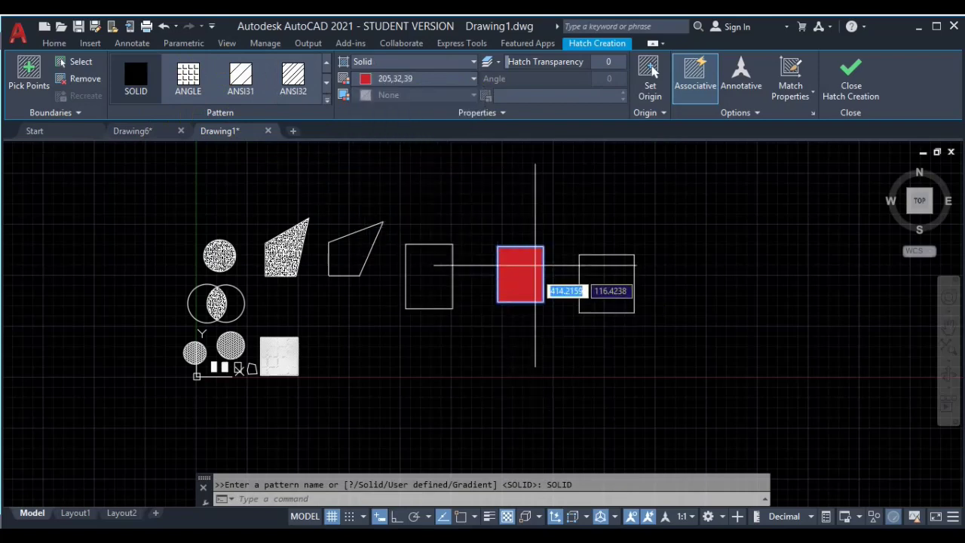
left_click(850, 79)
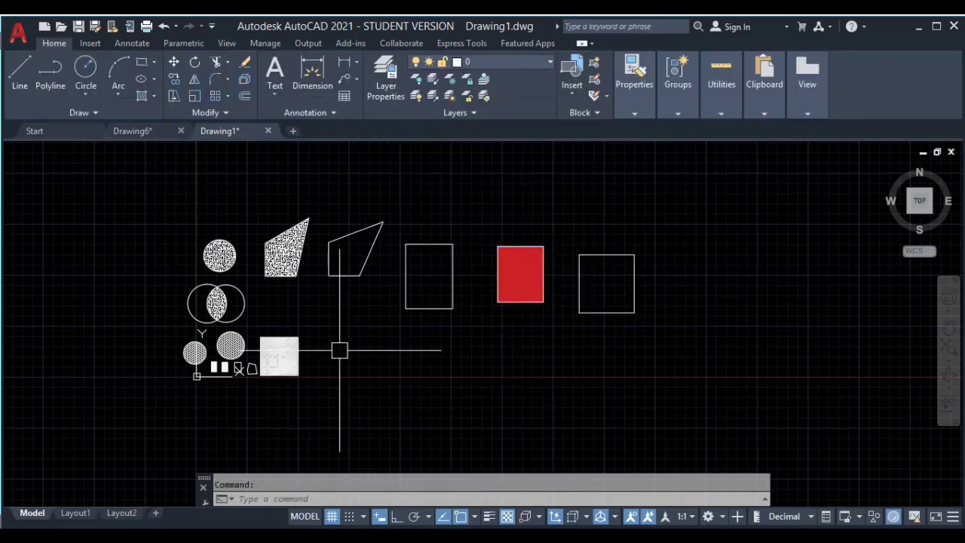
- Draw two similar circles side by side above the rectangles, the left one with a radius of about 55
type("c")
key("Return")
left_click(487, 251)
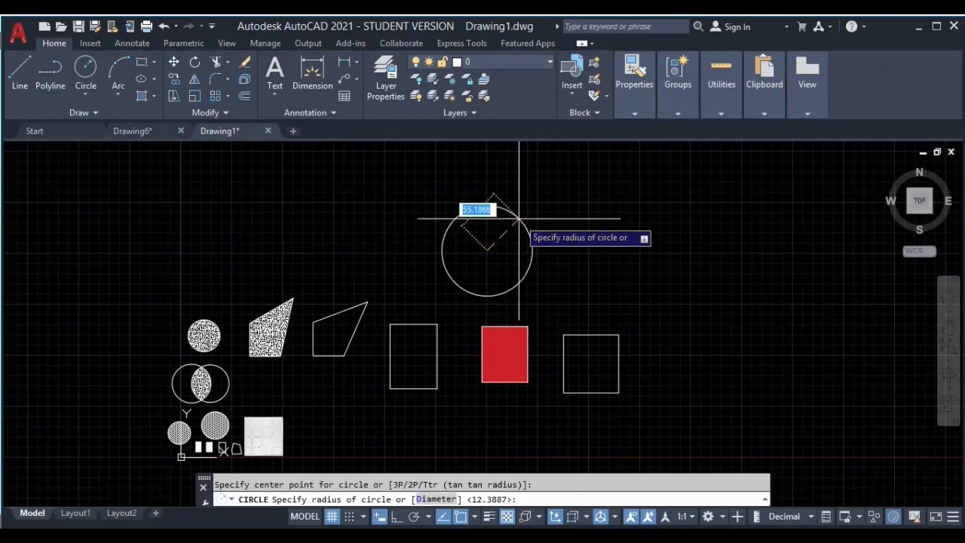
left_click(519, 220)
key("Return")
left_click(615, 258)
left_click(646, 226)
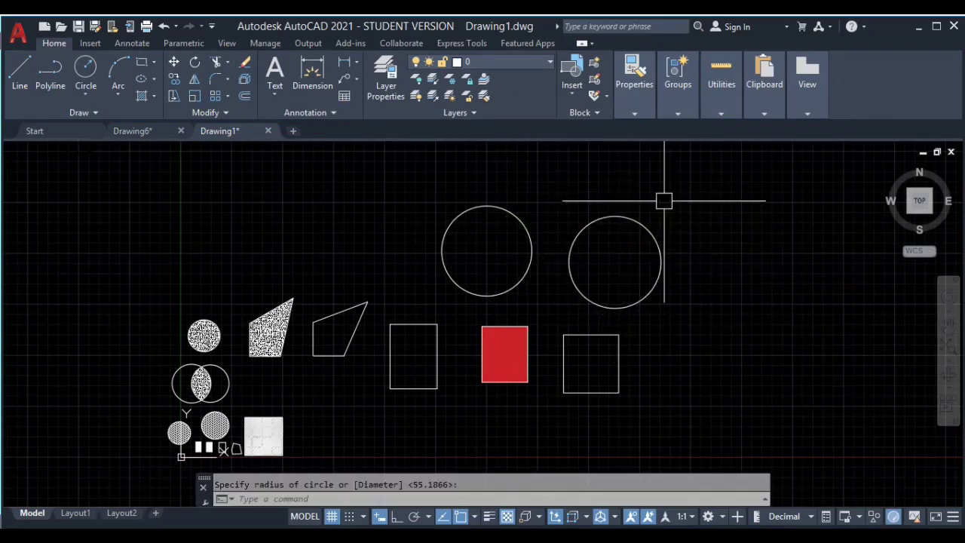
- Hatch the left large circle with the SOLID pattern in colour 244,238,81
type("h")
key("Return")
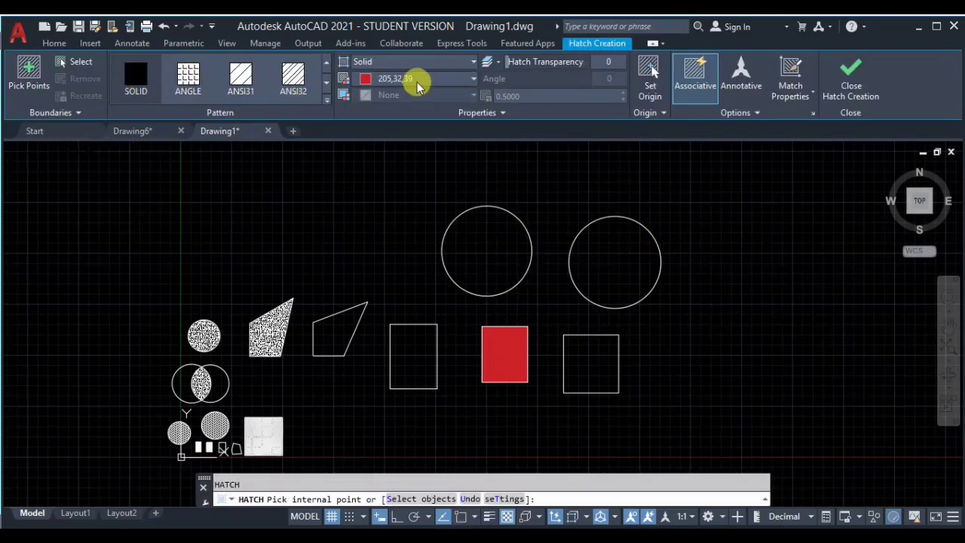
left_click(416, 79)
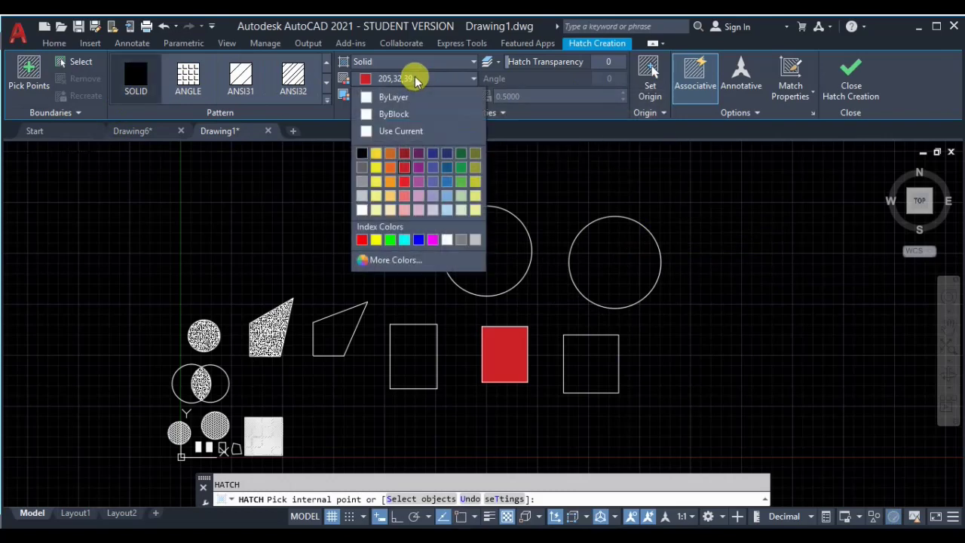
left_click(375, 182)
left_click(493, 245)
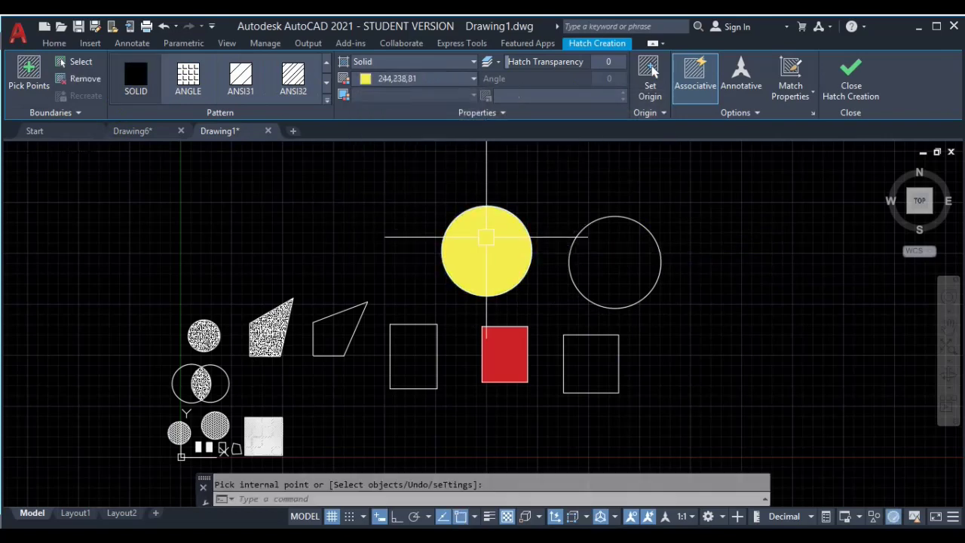
key("Return")
- Delete the solid hatches from the left large circle and the middle rectangle, keeping their outlines
left_click(498, 262)
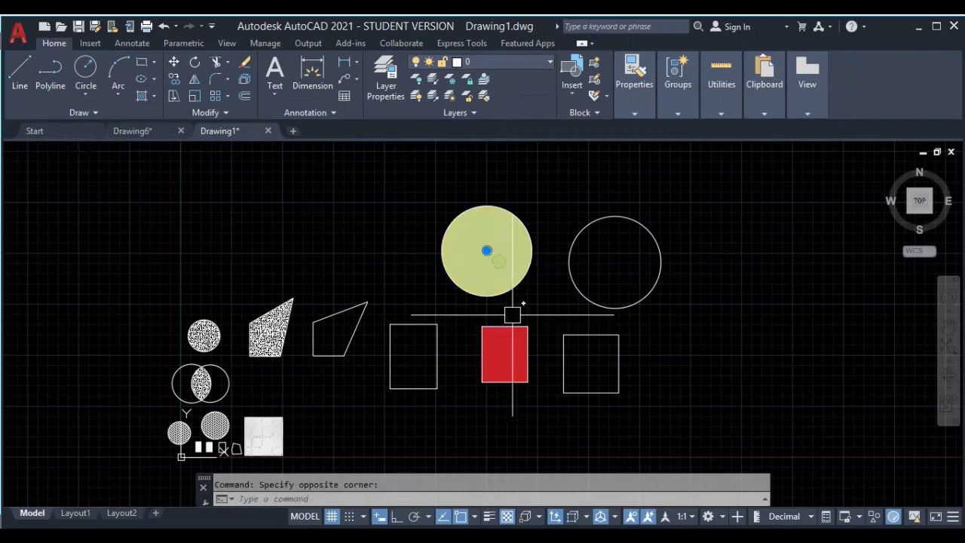
left_click(509, 351)
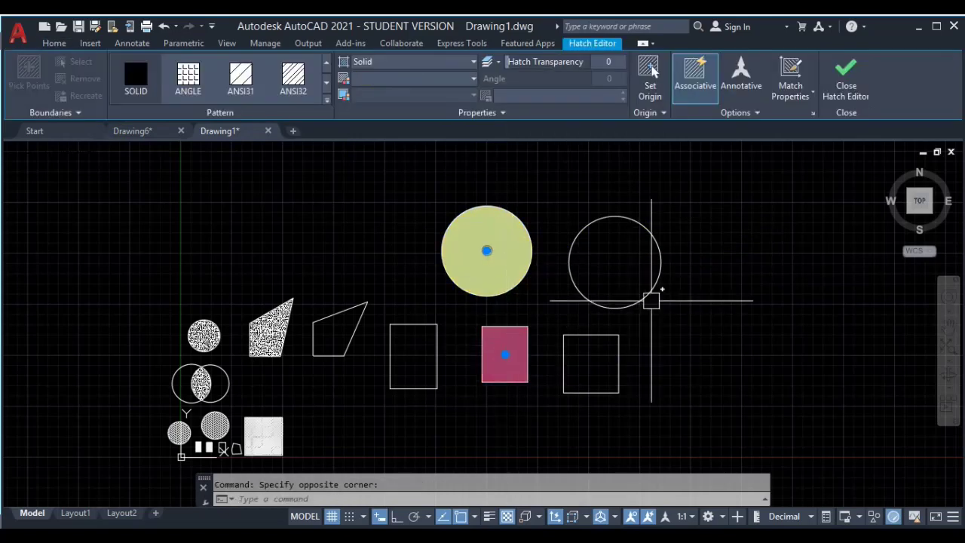
key("Delete")
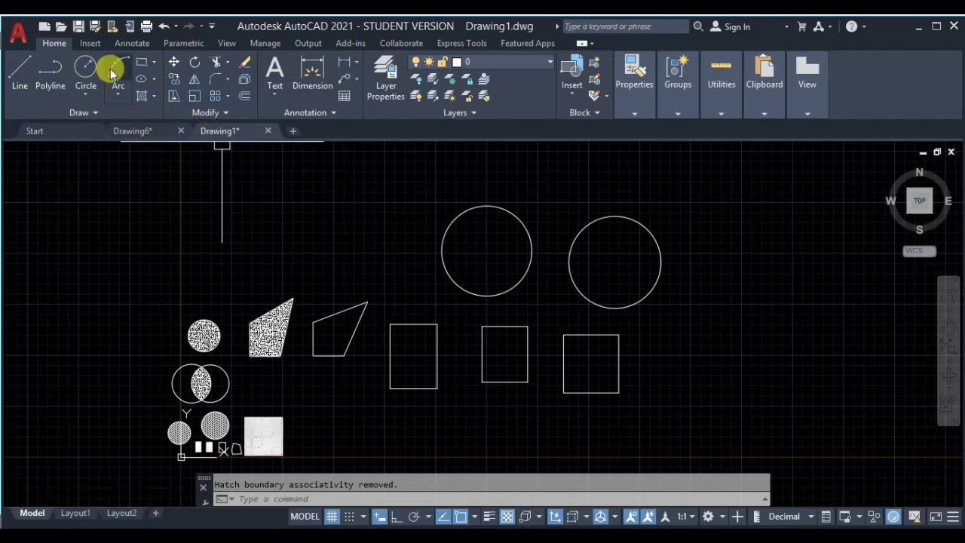
- Start a Gradient fill with Yellow as the first colour and Green as the second
left_click(154, 96)
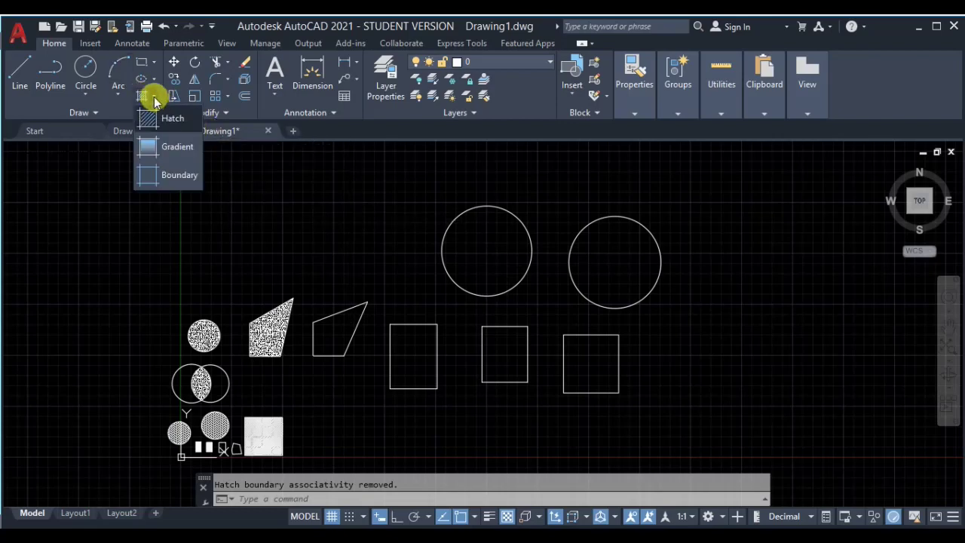
left_click(166, 149)
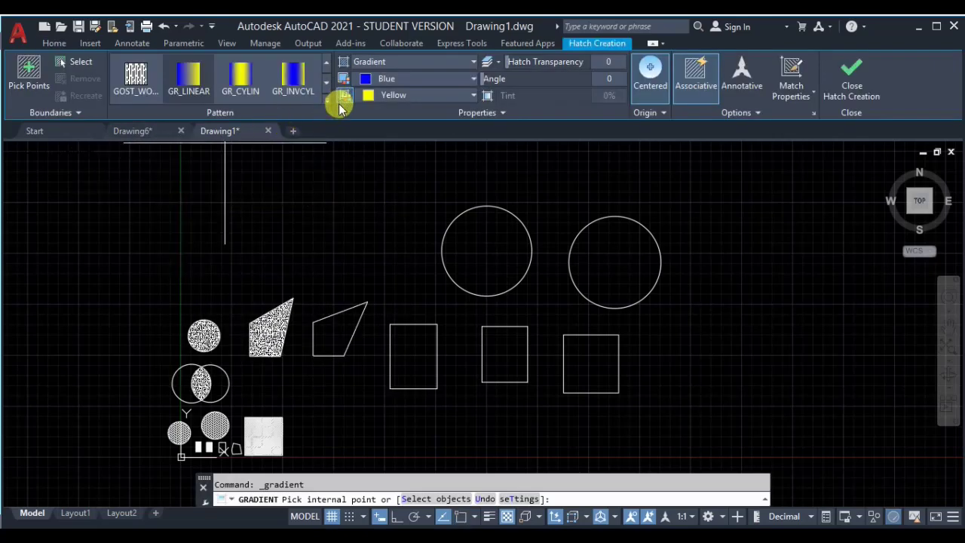
left_click(390, 96)
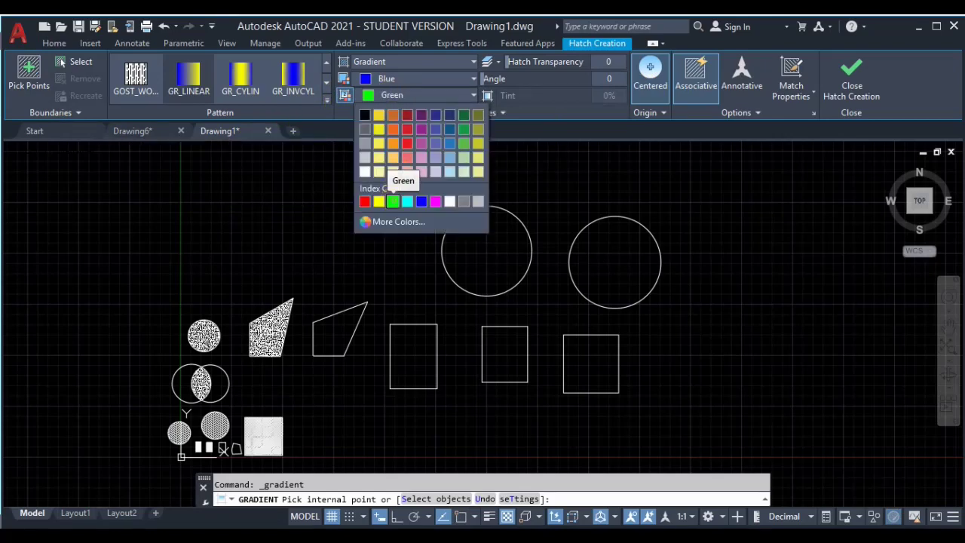
left_click(392, 200)
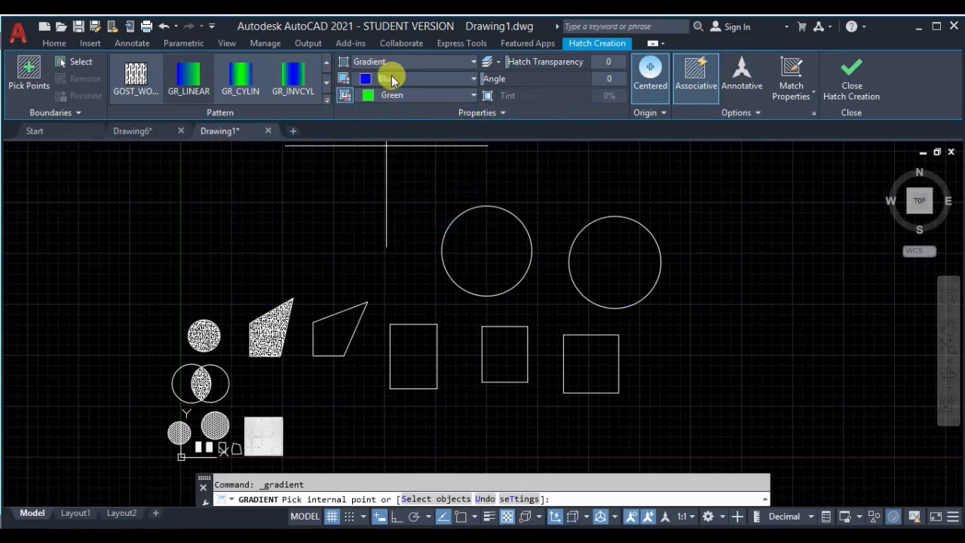
left_click(393, 79)
left_click(377, 184)
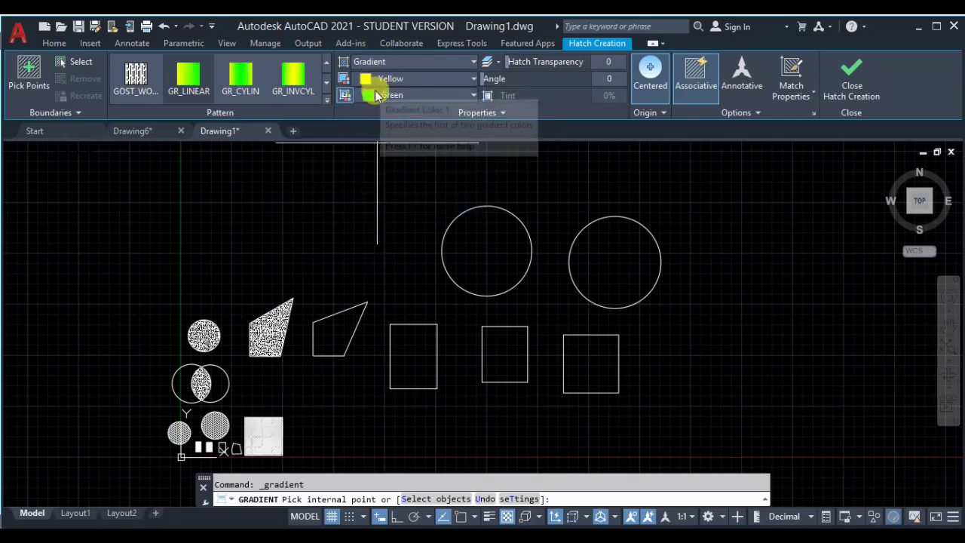
- Choose the GR_INVSPH gradient pattern and fill the left large circle with it
left_click(326, 100)
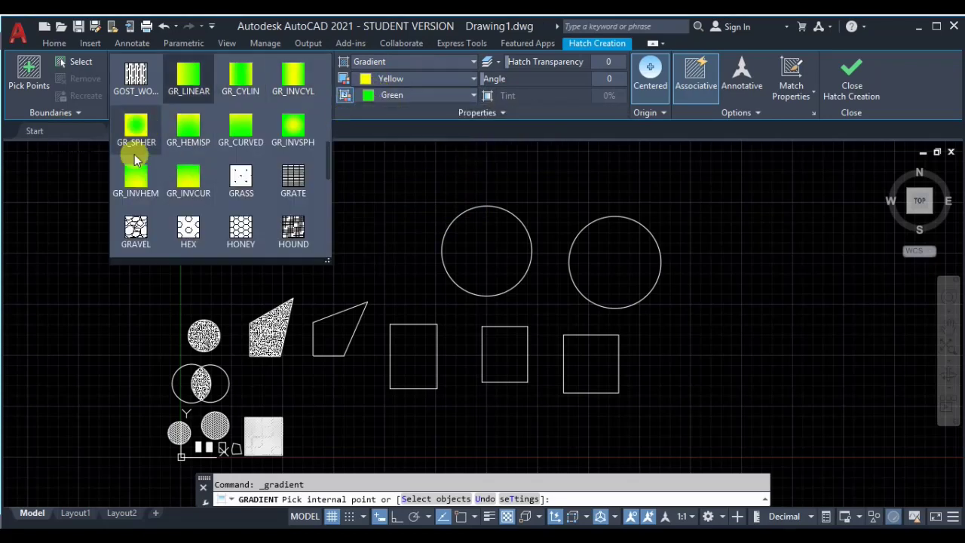
left_click(140, 178)
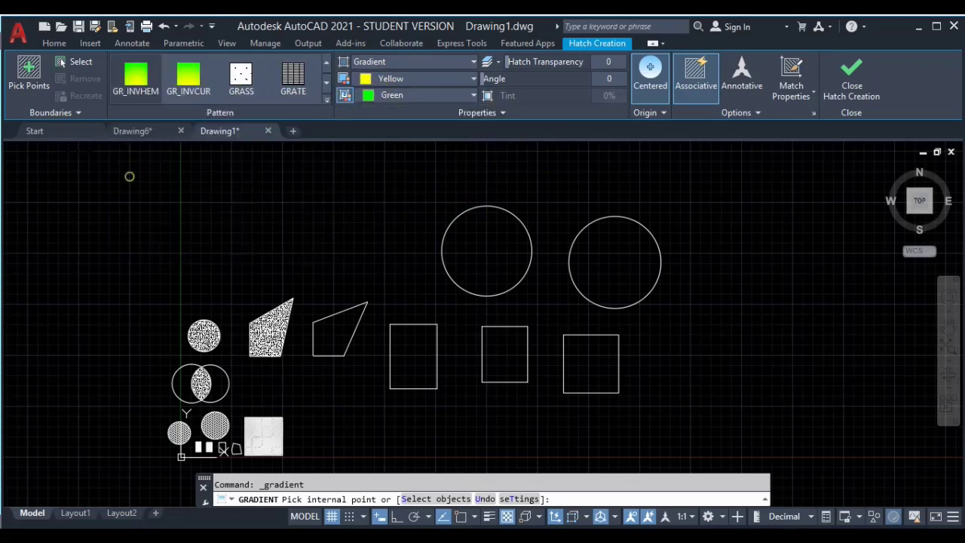
left_click(325, 101)
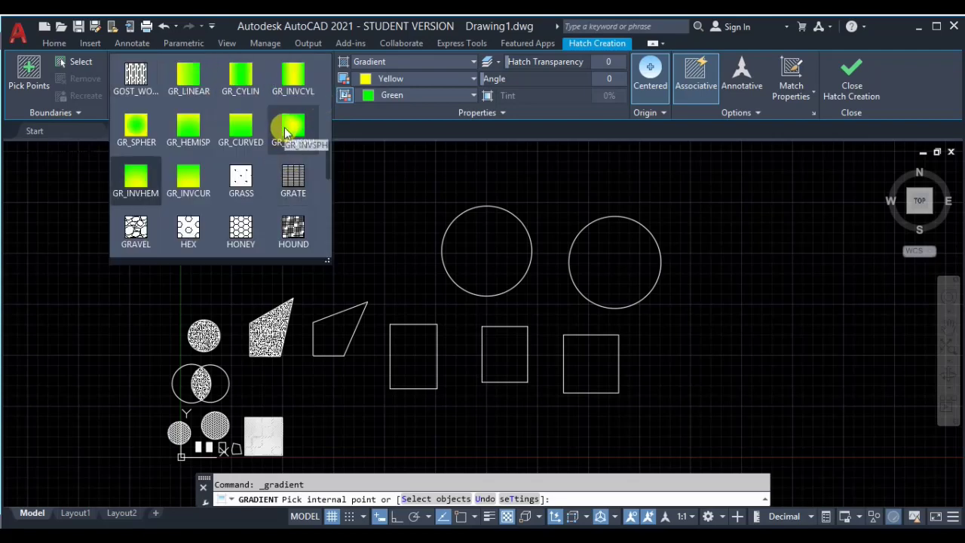
left_click(287, 129)
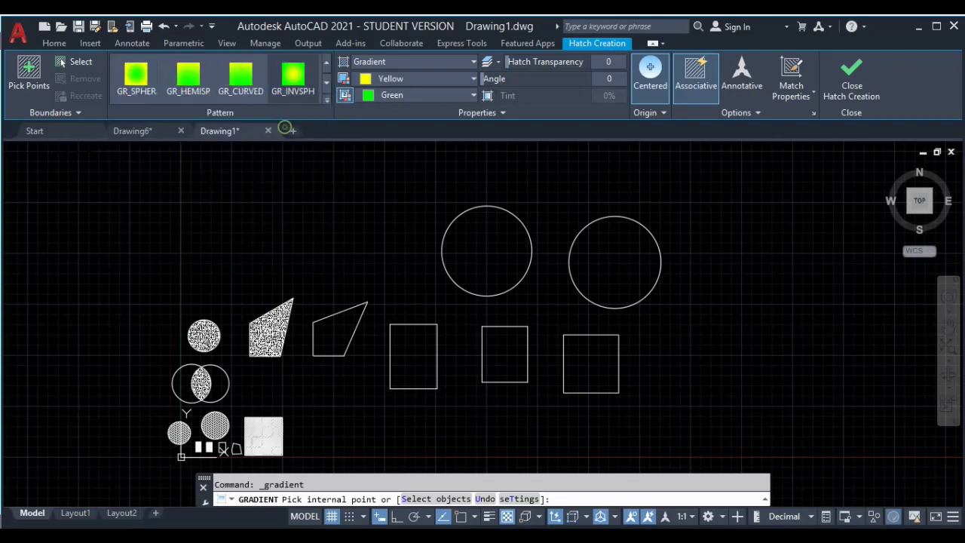
left_click(484, 237)
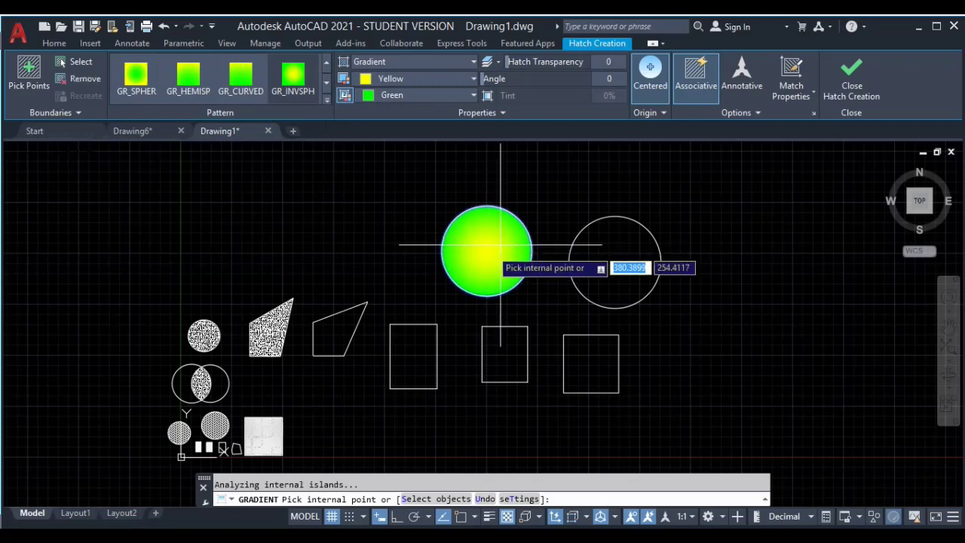
left_click(851, 73)
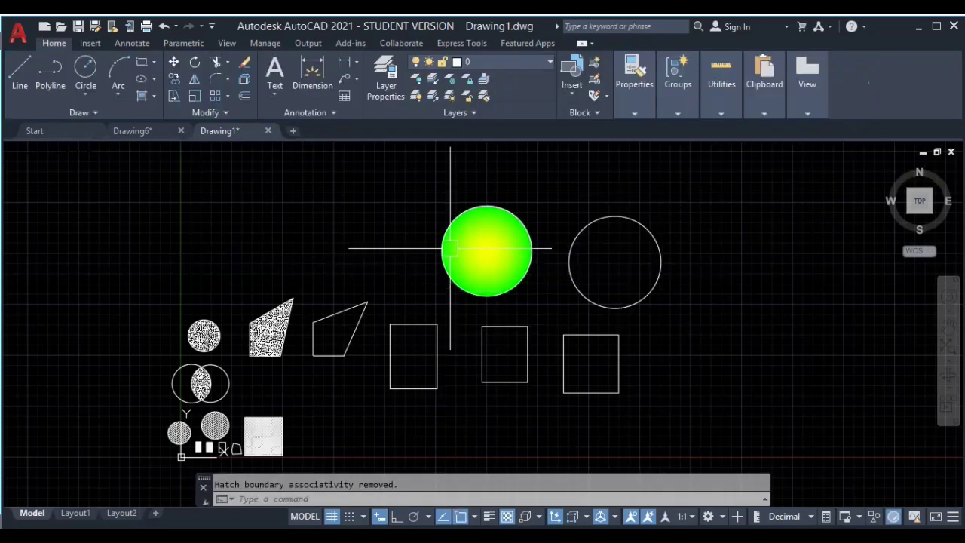
- Fill the right large circle with a GR_INVSPH gradient from Yellow to Cyan
mouse_move(487, 302)
middle_mouse_down()
mouse_move(479, 284)
mouse_move(431, 354)
middle_mouse_up()
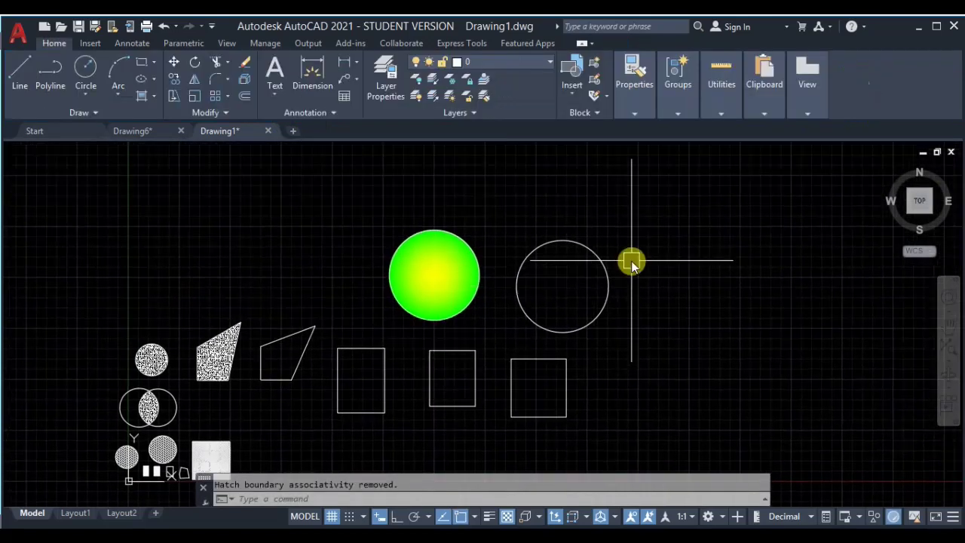
type("gd")
key("Return")
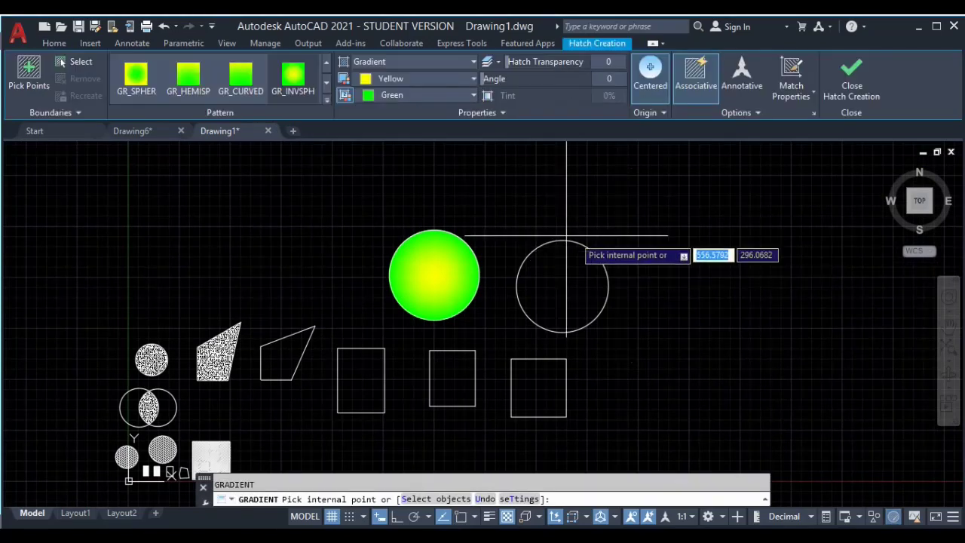
left_click(378, 95)
left_click(409, 198)
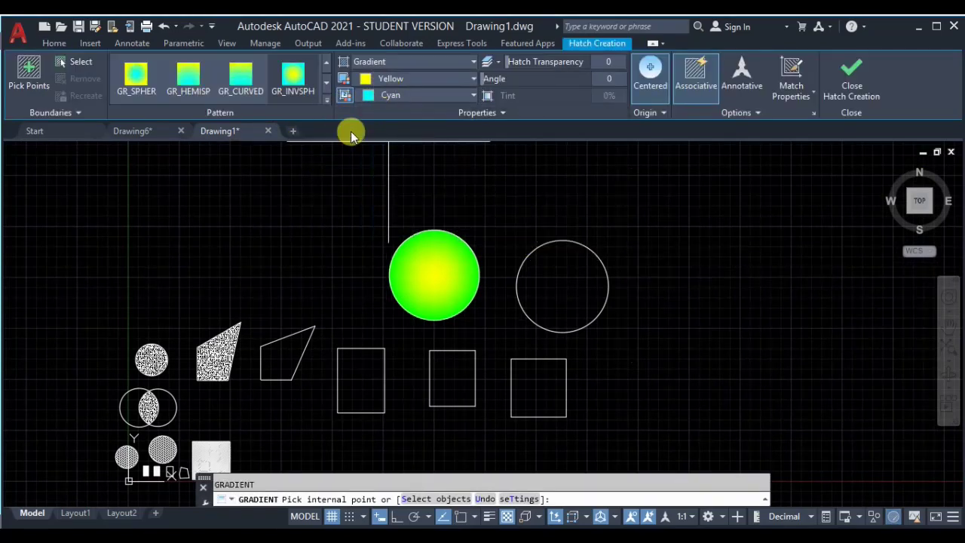
left_click(577, 280)
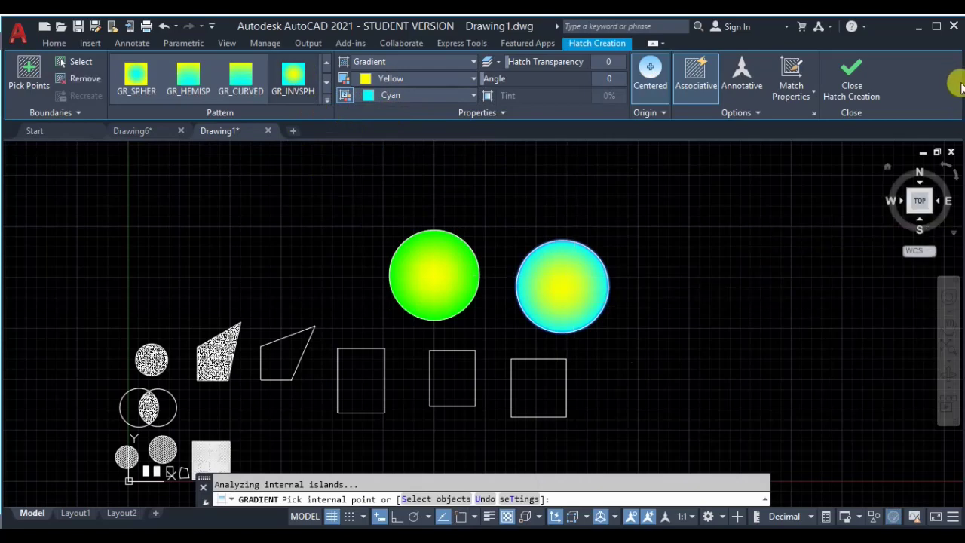
left_click(851, 80)
- Fill the rightmost rectangle with a GR_INVSPH gradient using Red and 242,113,114
mouse_move(650, 366)
middle_mouse_down()
mouse_move(621, 373)
mouse_move(657, 260)
middle_mouse_up()
type("gd")
key("Return")
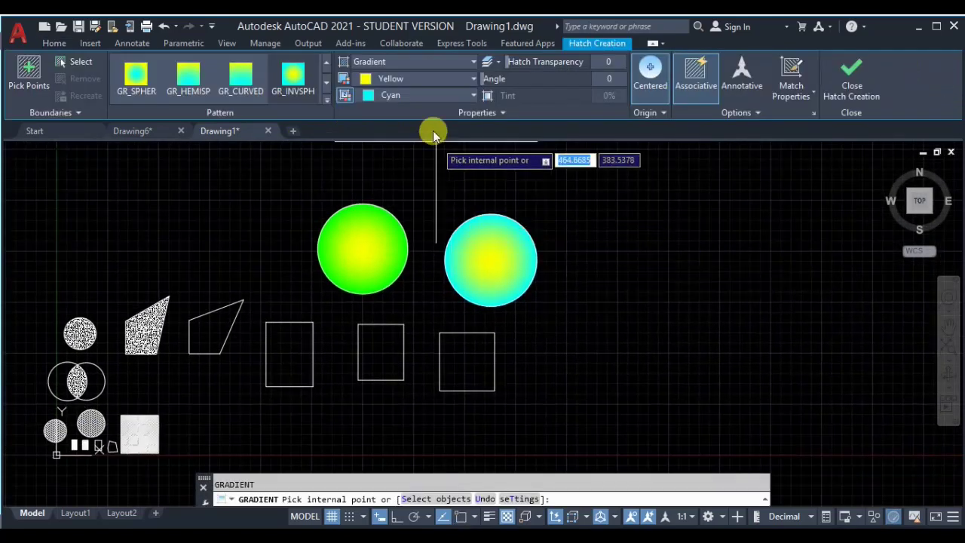
left_click(411, 79)
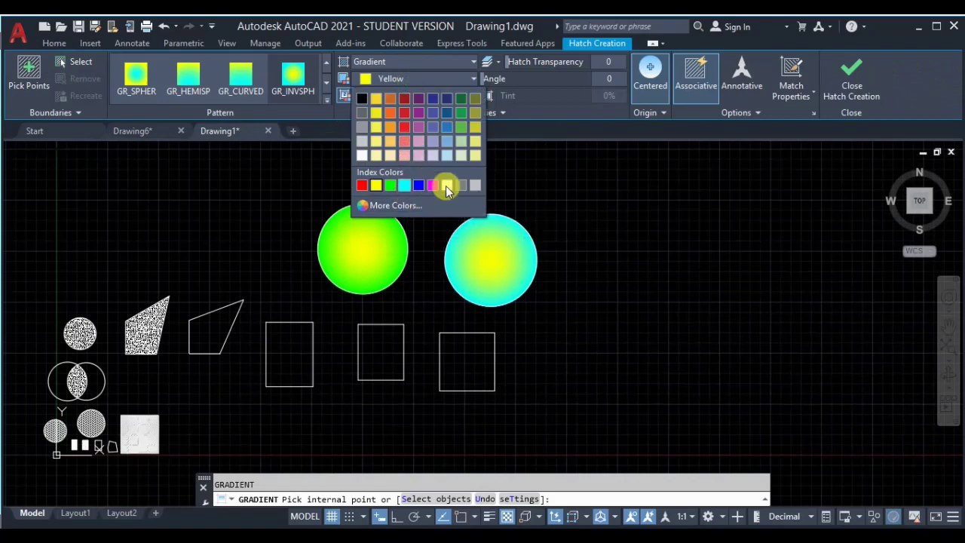
left_click(432, 185)
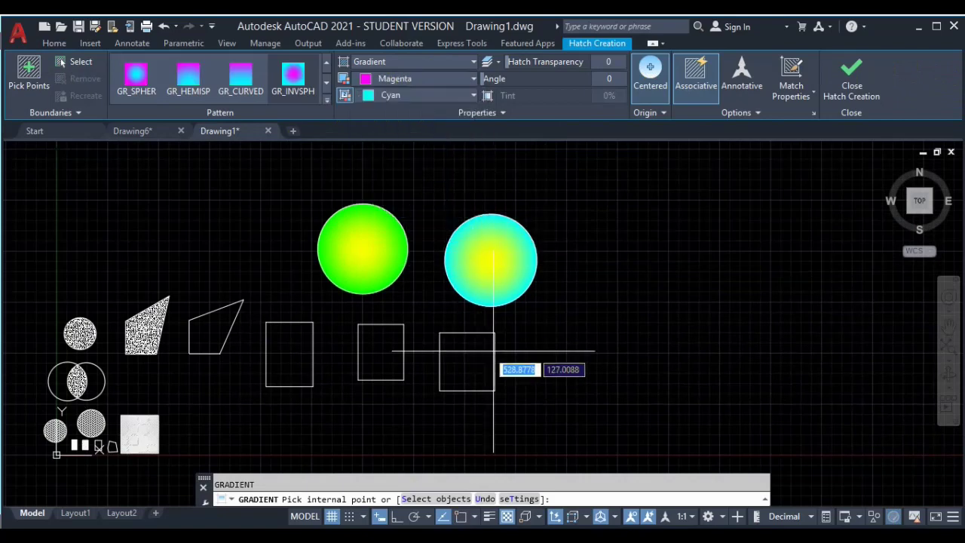
left_click(395, 79)
left_click(361, 185)
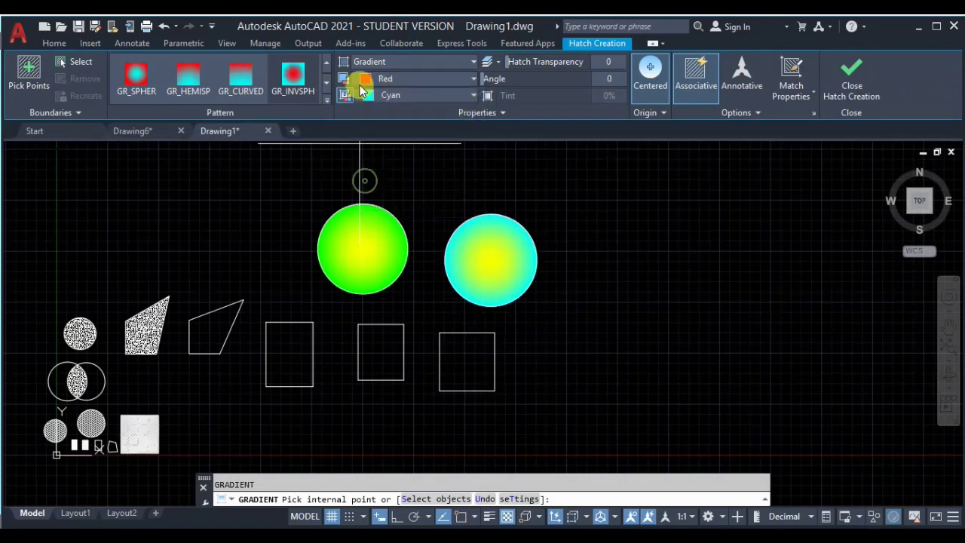
left_click(378, 96)
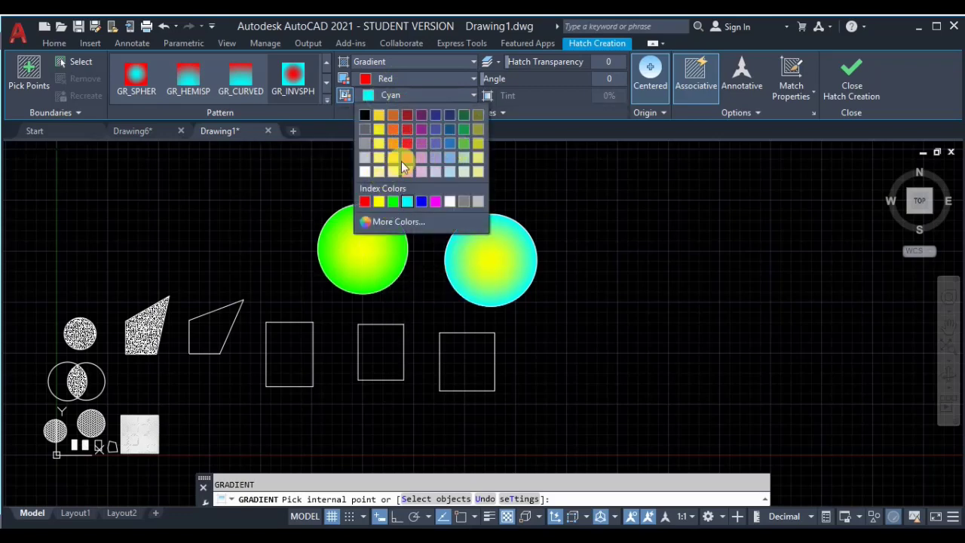
left_click(407, 158)
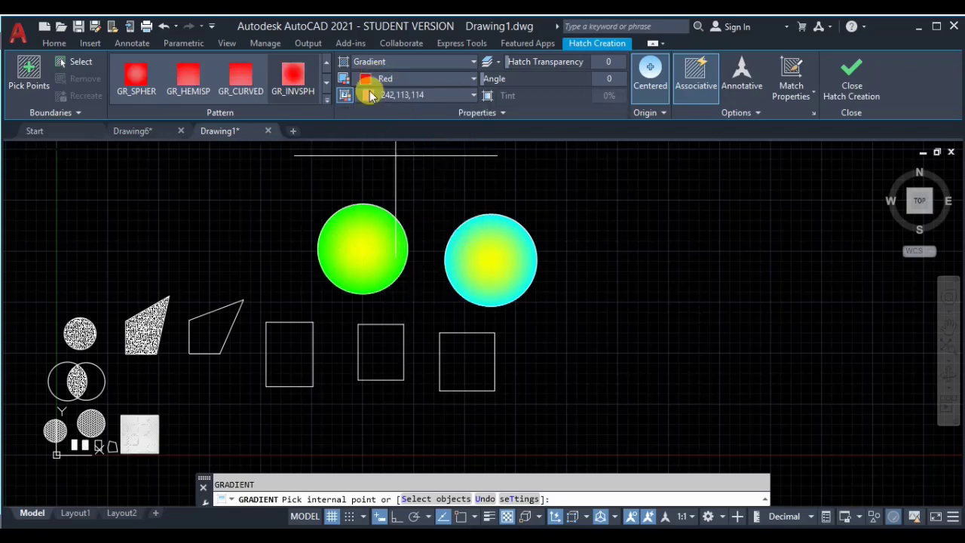
left_click(459, 340)
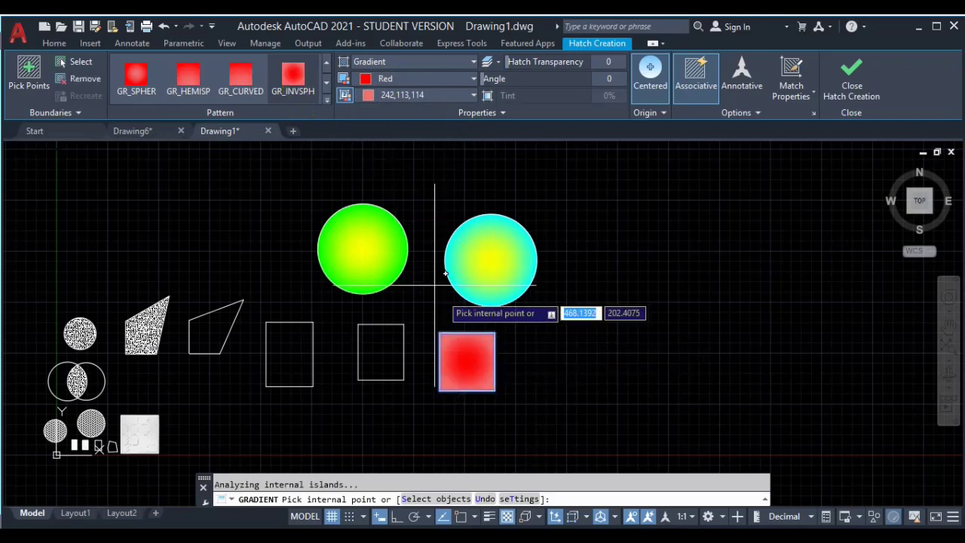
left_click(849, 83)
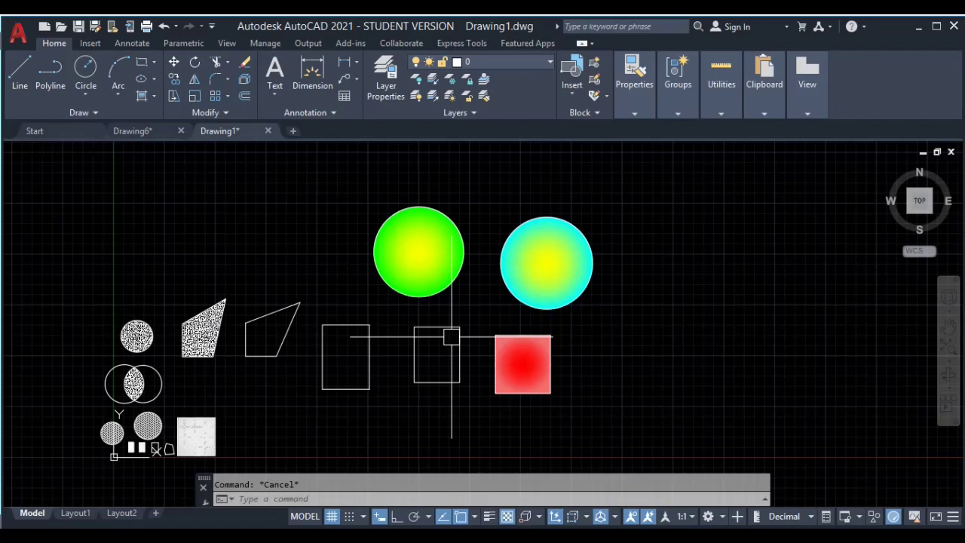
- Select the outline of the middle rectangle
left_click(431, 383)
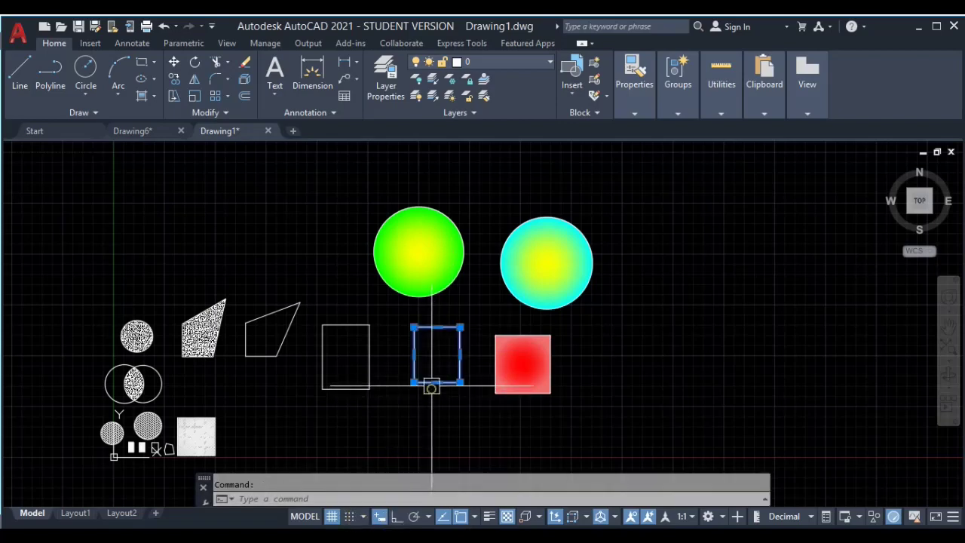